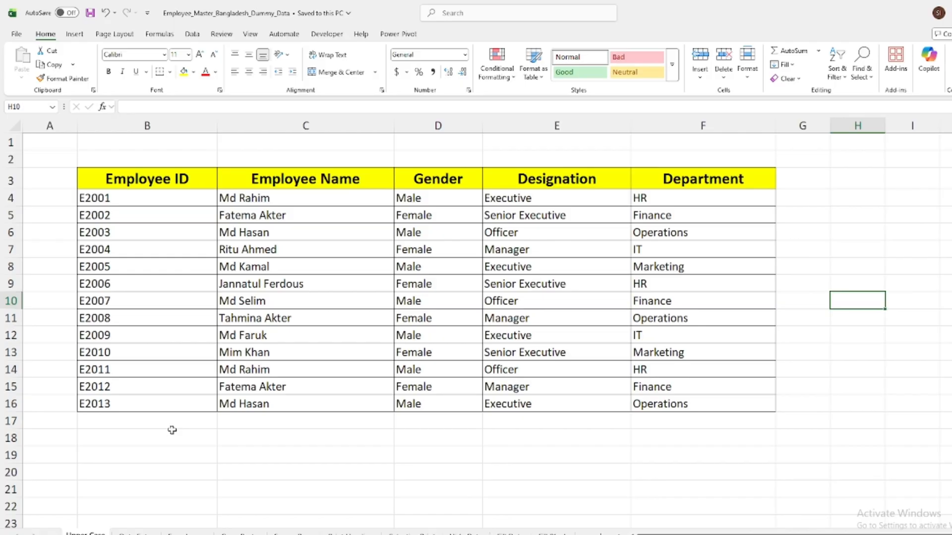
Set the font of the employee data in B4:F16 to Perpetua Titling MT
{"action": "left_click_drag", "start_coordinate": [152, 204], "coordinate": [641, 410]}
{"action": "left_click", "coordinate": [865, 254]}
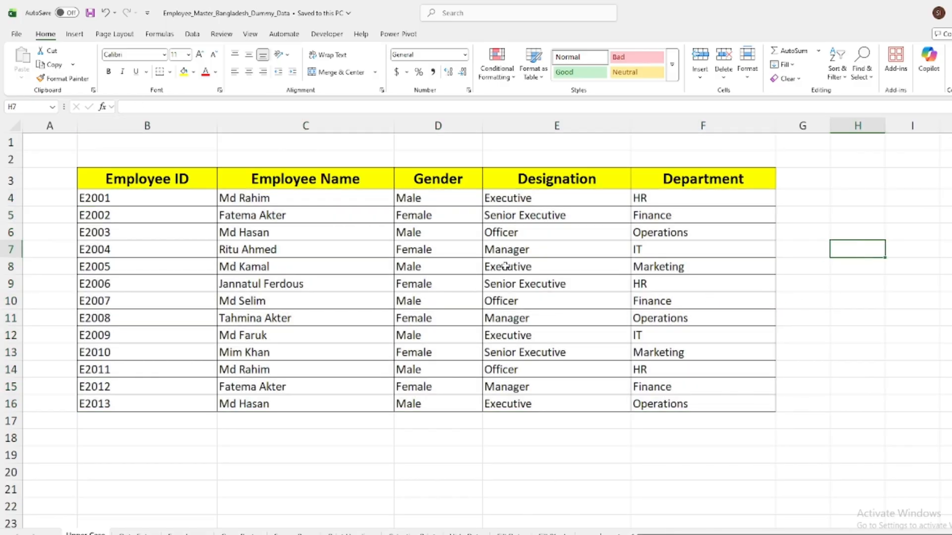
{"action": "left_click_drag", "start_coordinate": [161, 198], "coordinate": [716, 403]}
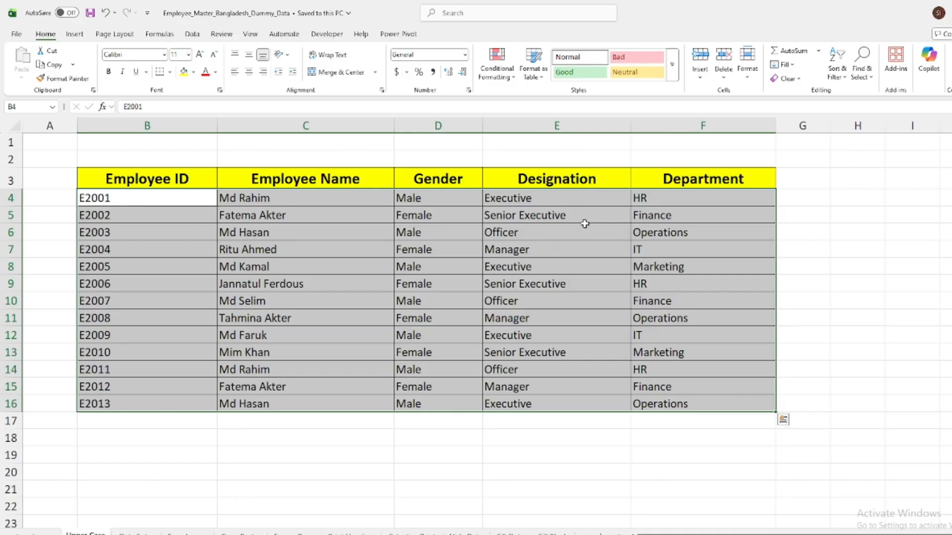
{"action": "left_click", "coordinate": [164, 55]}
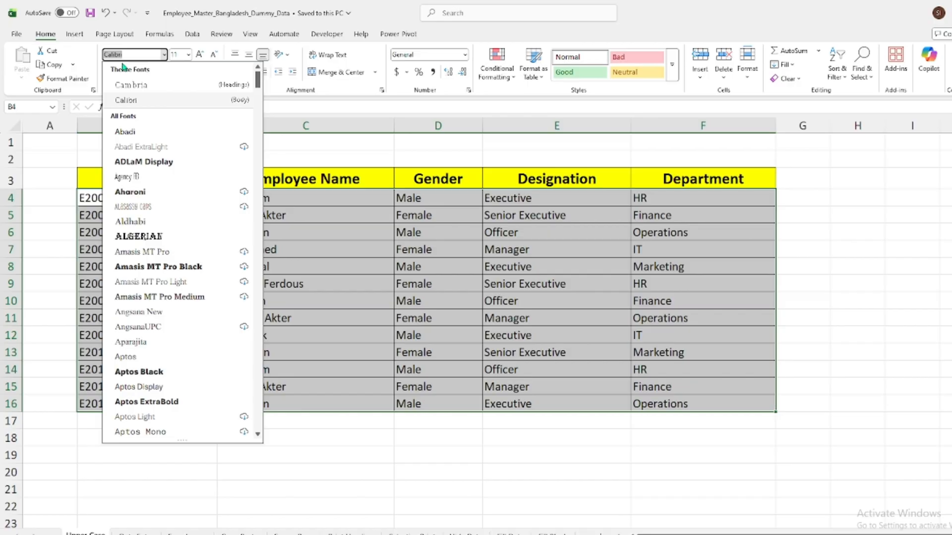
{"action": "type", "text": "Perpetua"}
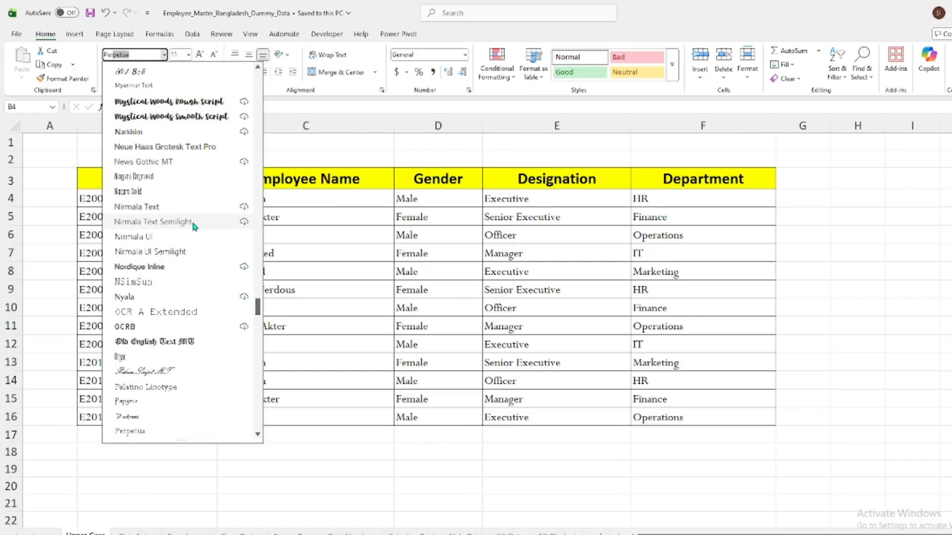
{"action": "scroll", "coordinate": [193, 225], "scroll_direction": "down", "scroll_amount": 1}
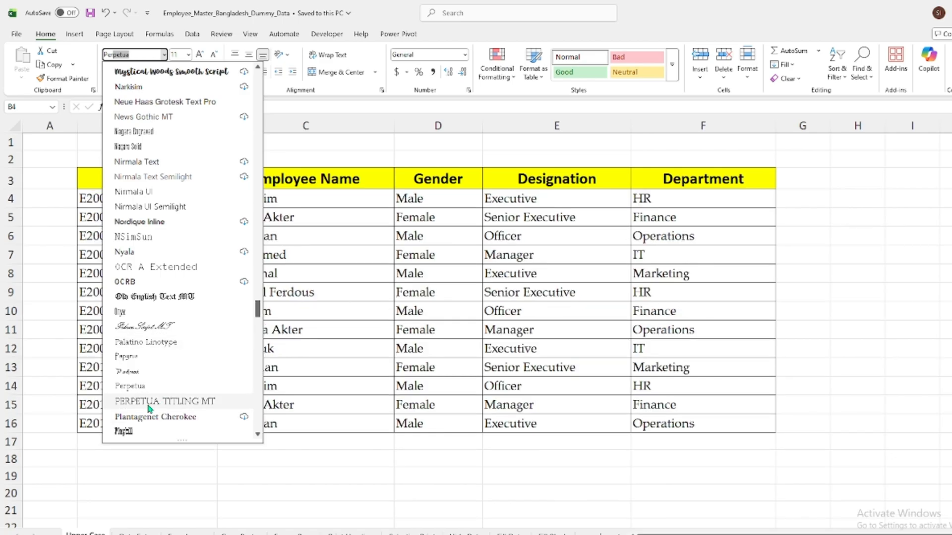
{"action": "left_click", "coordinate": [156, 403]}
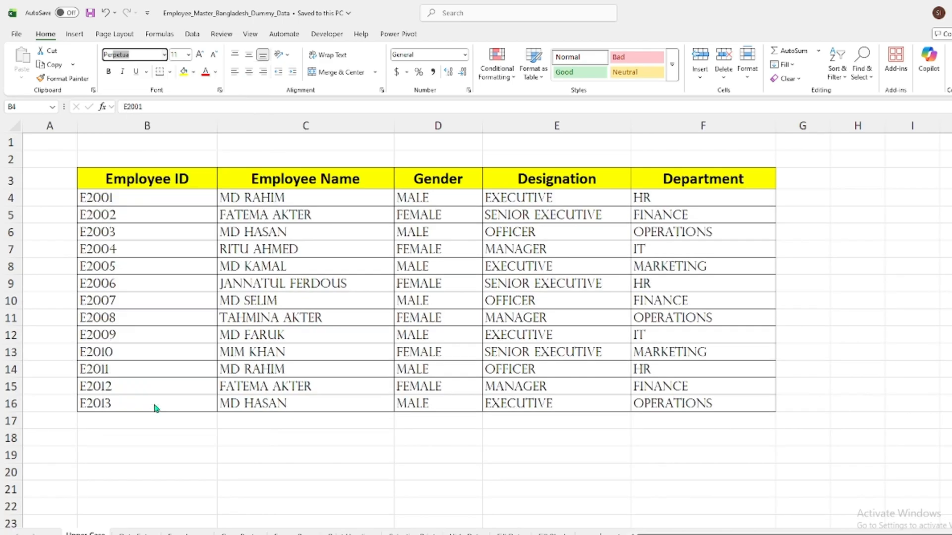
{"action": "left_click", "coordinate": [838, 213]}
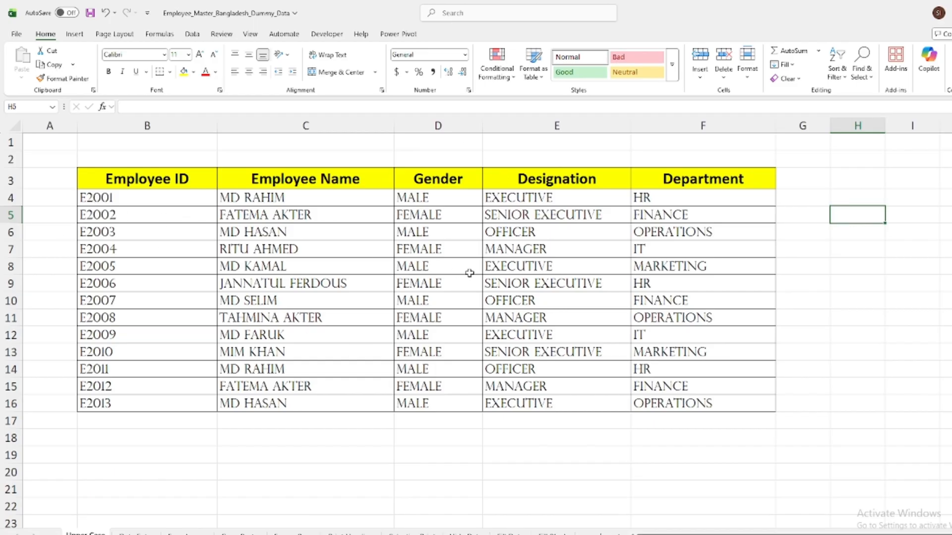
Check the employee table in the print preview and return to the worksheet
{"action": "key", "text": "ctrl+p"}
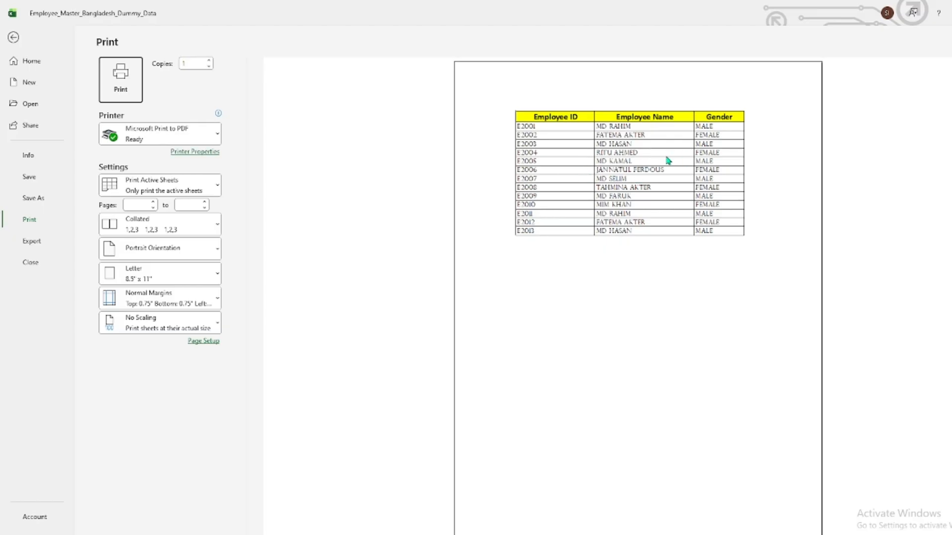
{"action": "left_click", "coordinate": [12, 40]}
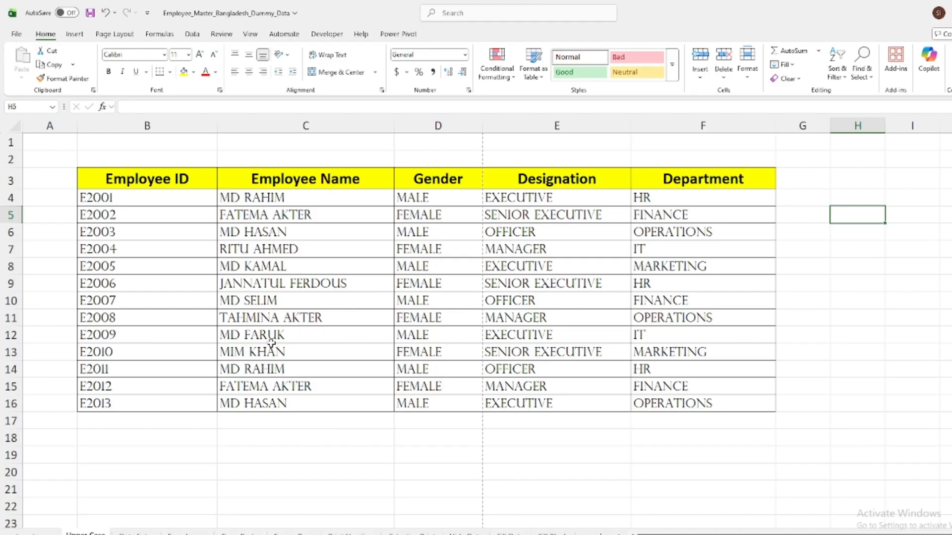
Switch to the Data Entry sheet and check the input message on the Employee Name cells in column D
{"action": "key", "text": "ctrl+Page_Down"}
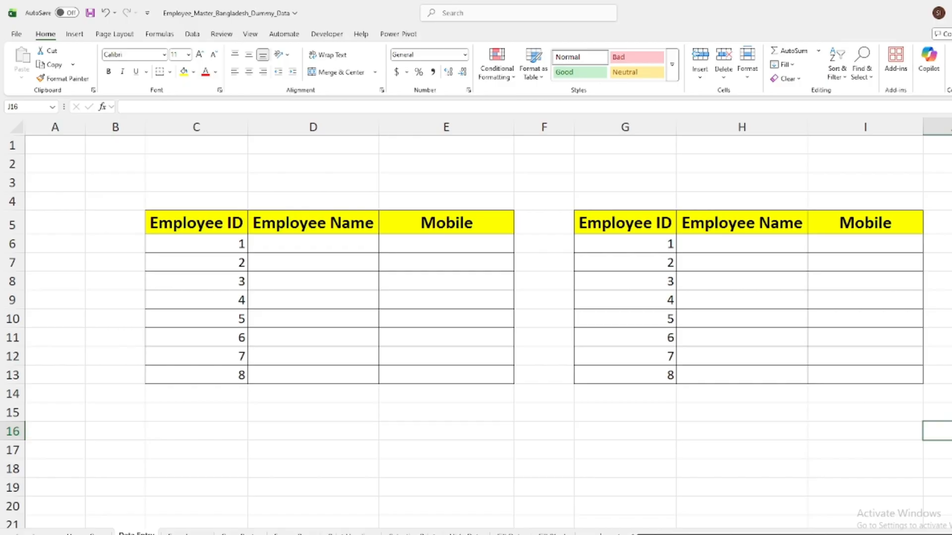
{"action": "scroll", "coordinate": [476, 322], "scroll_direction": "right", "scroll_amount": 2}
{"action": "left_click", "coordinate": [507, 450]}
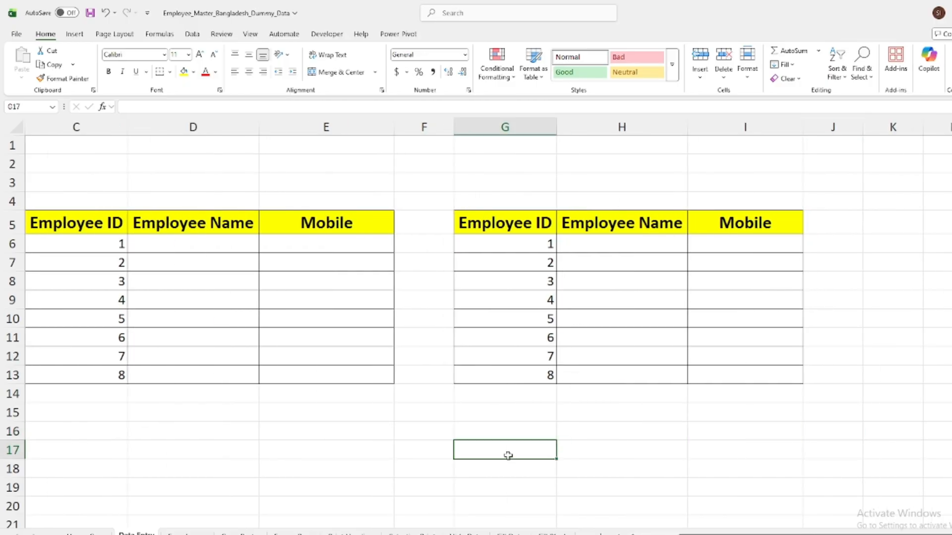
{"action": "left_click", "coordinate": [181, 243]}
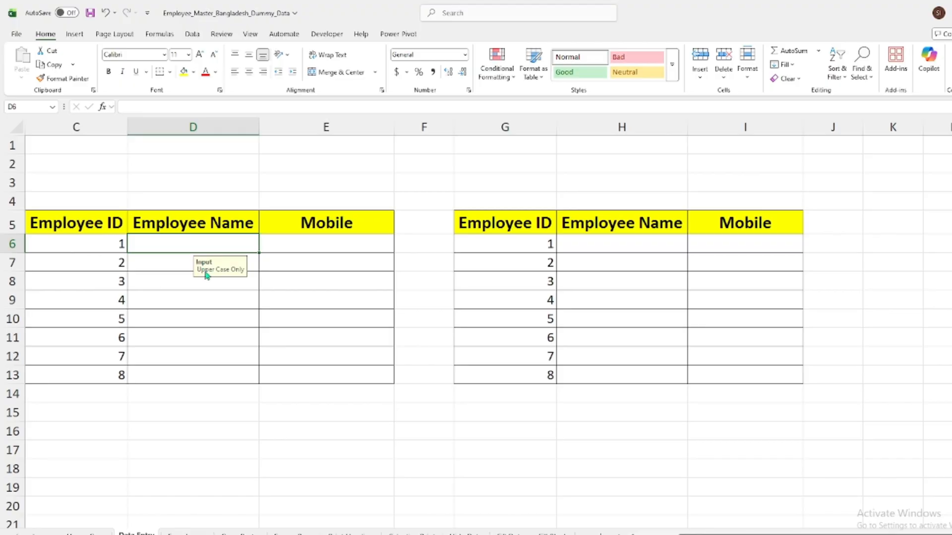
{"action": "left_click", "coordinate": [170, 262]}
{"action": "left_click", "coordinate": [170, 277]}
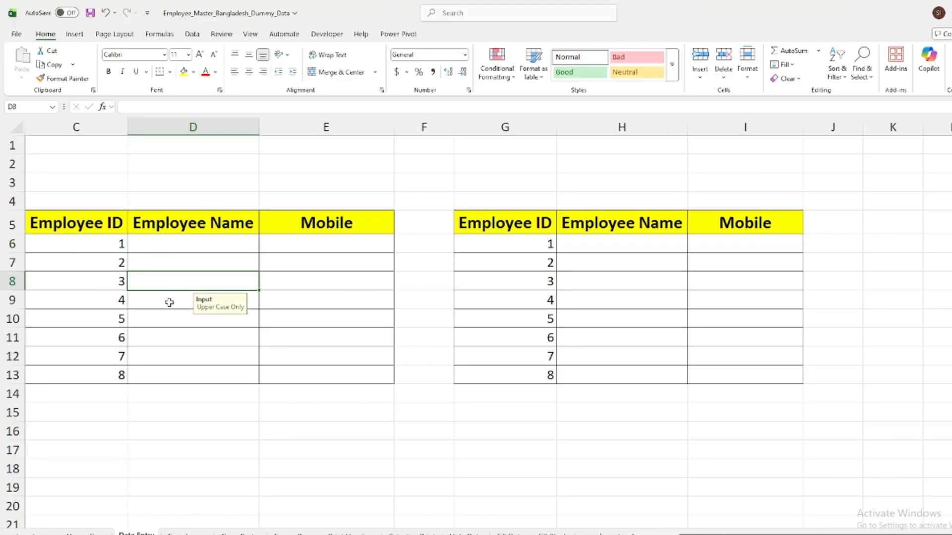
{"action": "left_click", "coordinate": [169, 301]}
{"action": "left_click", "coordinate": [170, 319]}
{"action": "left_click", "coordinate": [170, 337]}
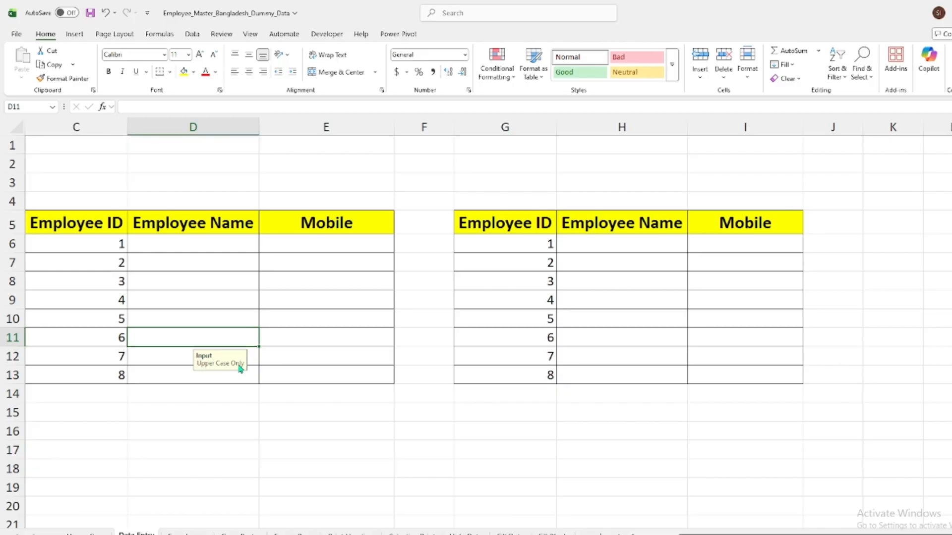
{"action": "left_click", "coordinate": [178, 248]}
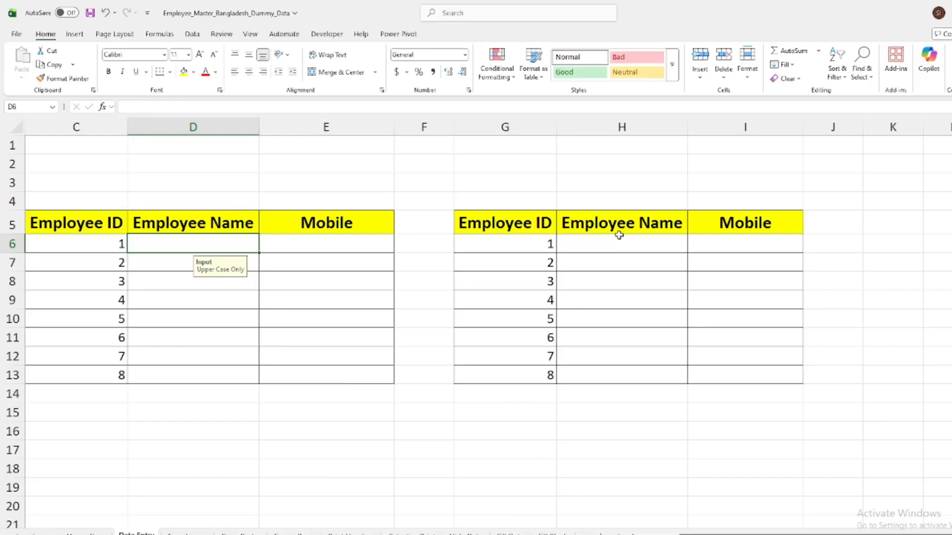
Add a data validation input message to H6:H13 with the title "Info" and the text "Uppercase only"
{"action": "left_click_drag", "start_coordinate": [635, 243], "coordinate": [634, 379]}
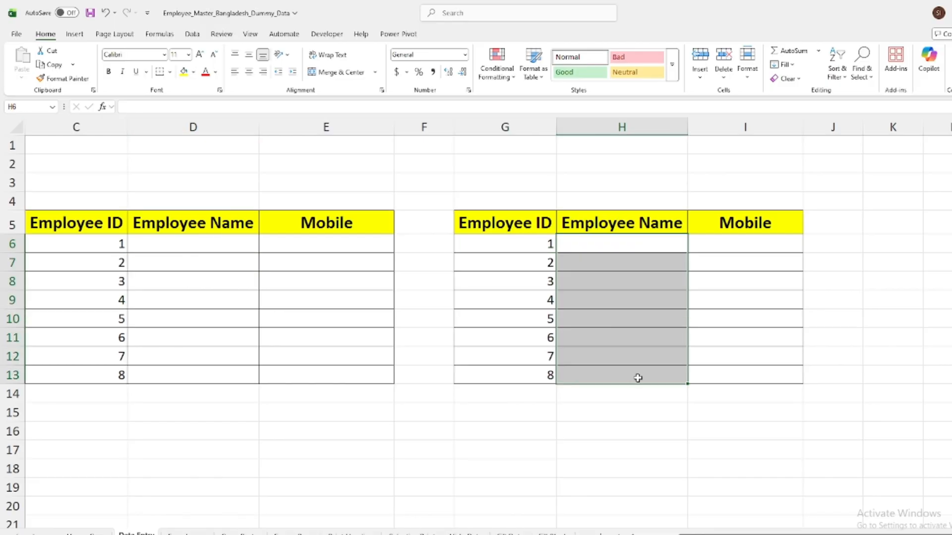
{"action": "left_click", "coordinate": [193, 35]}
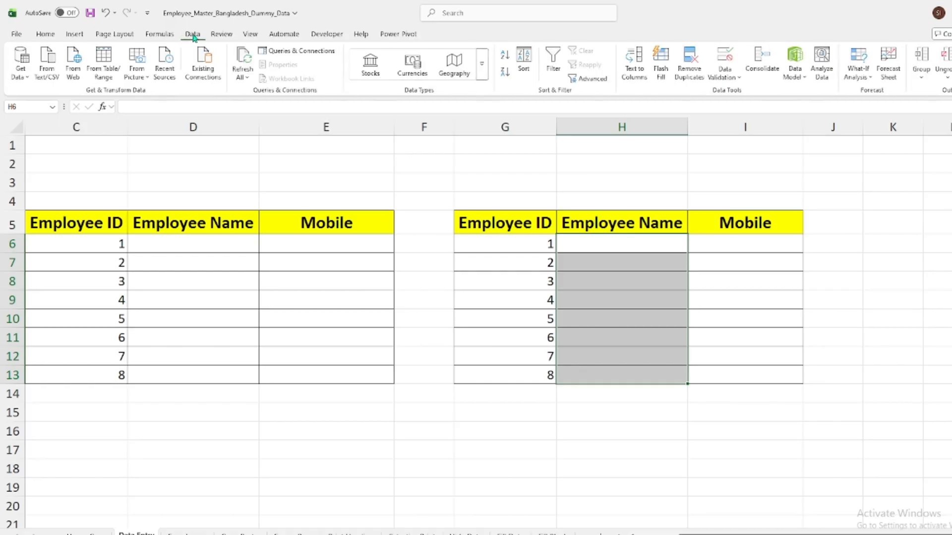
{"action": "left_click", "coordinate": [726, 77]}
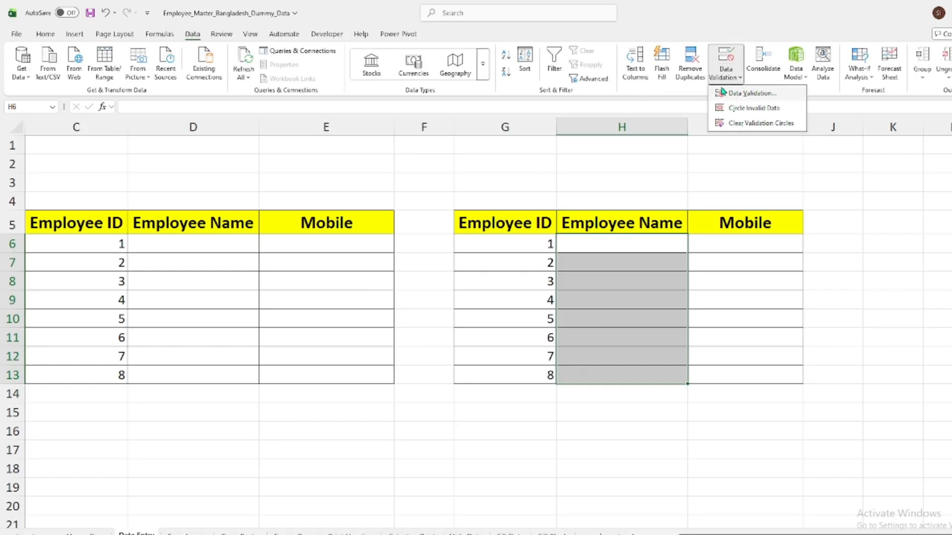
{"action": "left_click", "coordinate": [742, 99]}
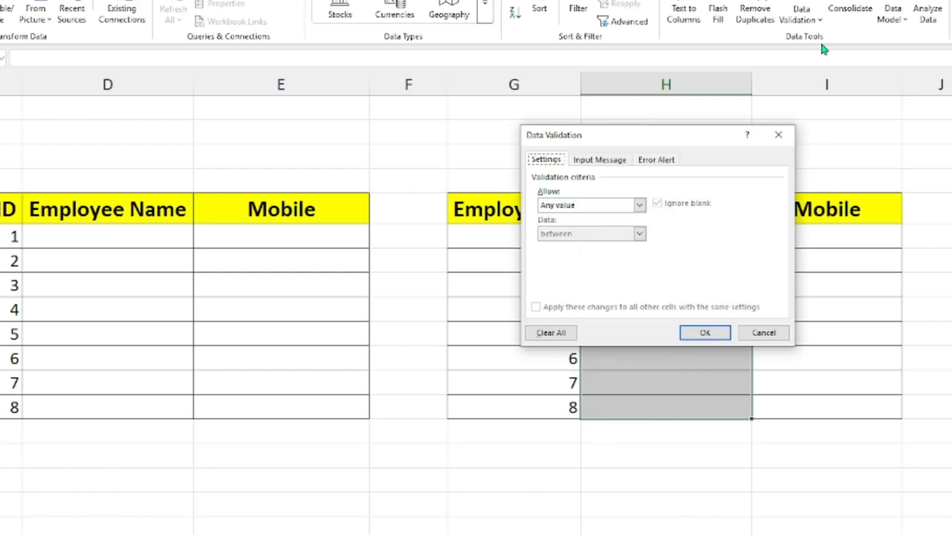
{"action": "left_click_drag", "start_coordinate": [627, 137], "coordinate": [429, 126]}
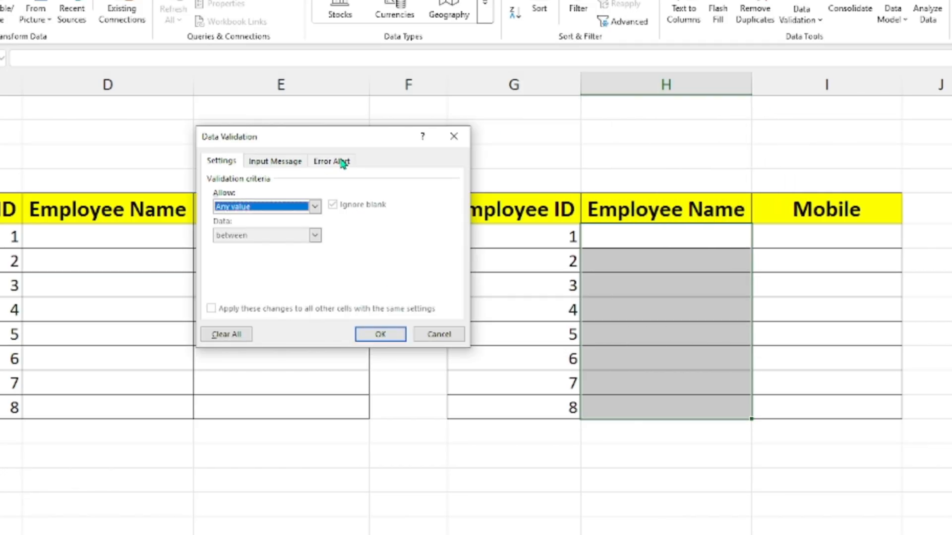
{"action": "left_click", "coordinate": [256, 164]}
{"action": "left_click", "coordinate": [249, 224]}
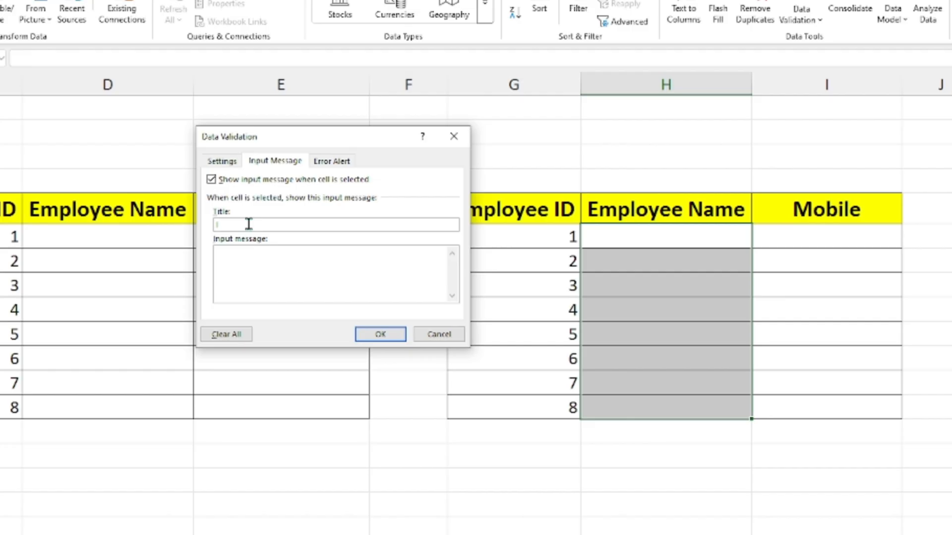
{"action": "left_click", "coordinate": [215, 267]}
{"action": "type", "text": "Uppercase only"}
{"action": "left_click", "coordinate": [365, 332]}
Check the input message on several Employee Name cells in column H
{"action": "left_click", "coordinate": [897, 265]}
{"action": "left_click", "coordinate": [643, 266]}
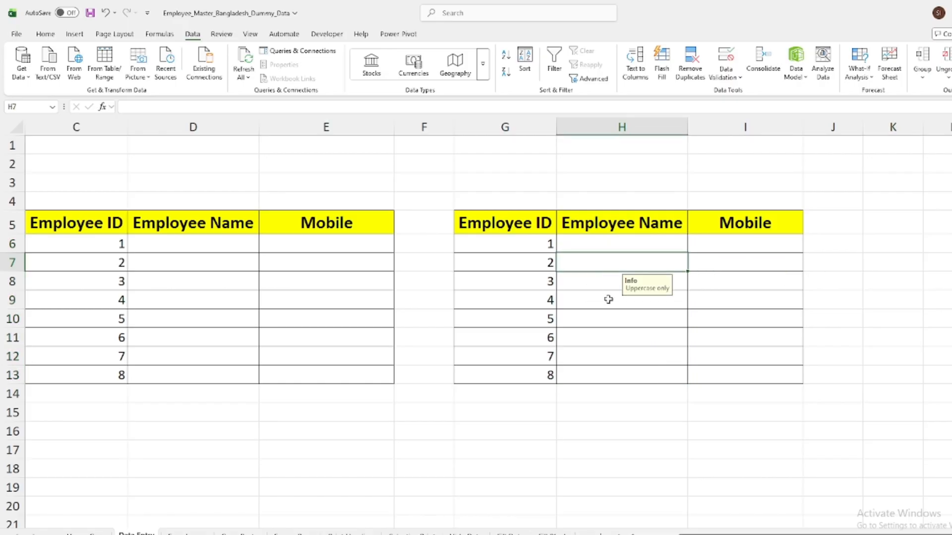
{"action": "left_click", "coordinate": [608, 299]}
{"action": "left_click", "coordinate": [602, 336]}
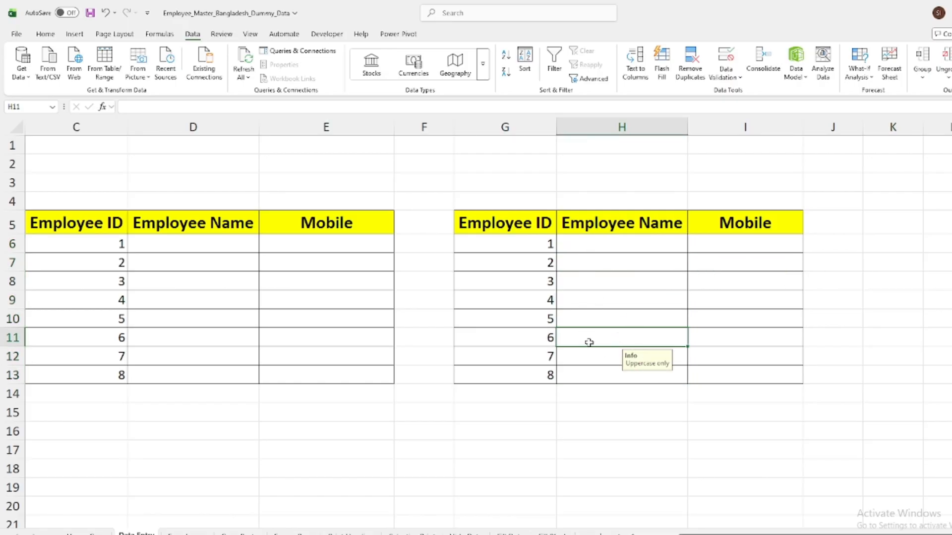
{"action": "left_click", "coordinate": [926, 228]}
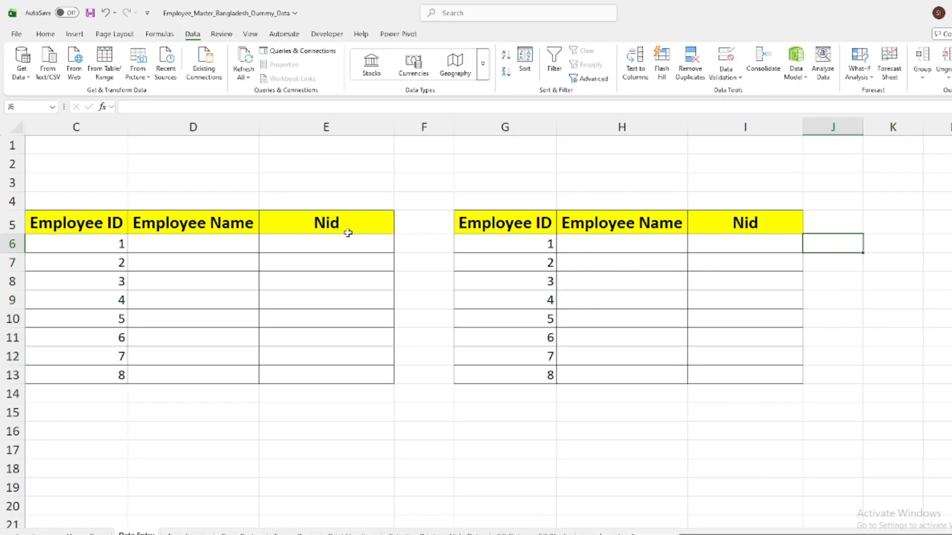
Try to enter the text "hgfsyfg" in cell E6 of the Nid column, and cancel the entry
{"action": "left_click_drag", "start_coordinate": [337, 243], "coordinate": [326, 365]}
{"action": "left_click", "coordinate": [328, 392]}
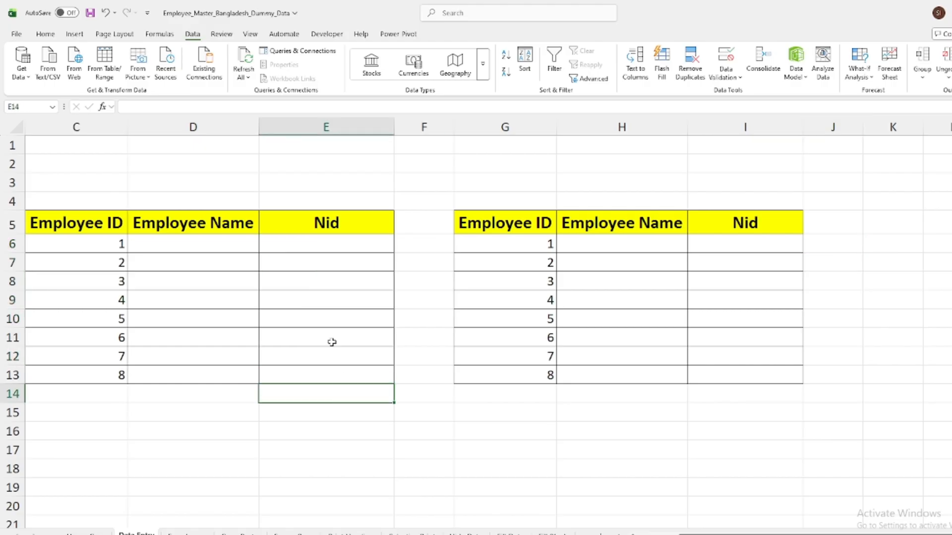
{"action": "left_click", "coordinate": [306, 242]}
{"action": "type", "text": "hgfsyfg"}
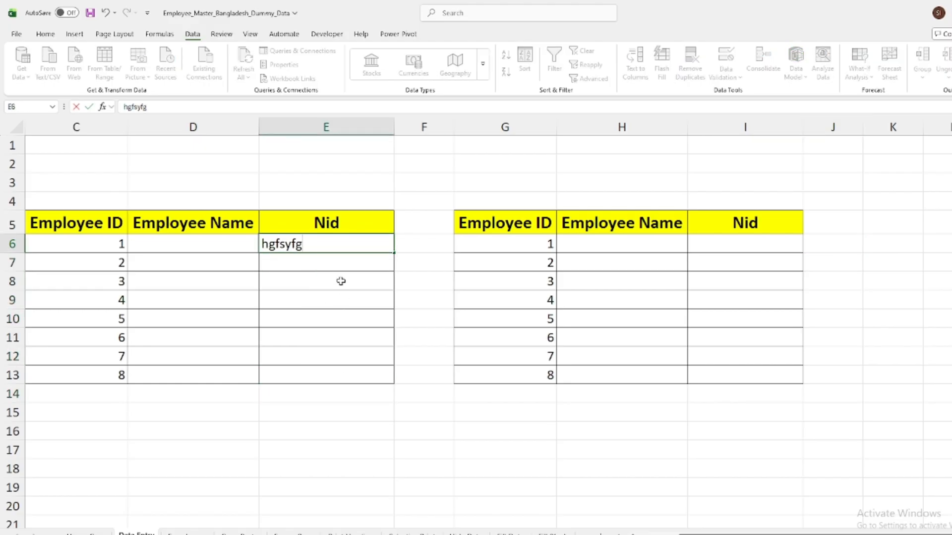
{"action": "key", "text": "Return"}
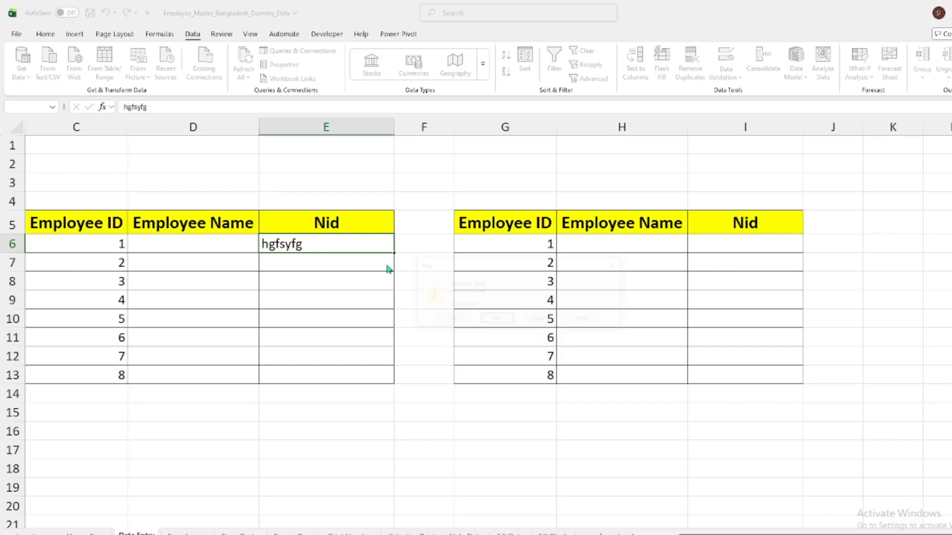
{"action": "left_click_drag", "start_coordinate": [440, 271], "coordinate": [357, 261]}
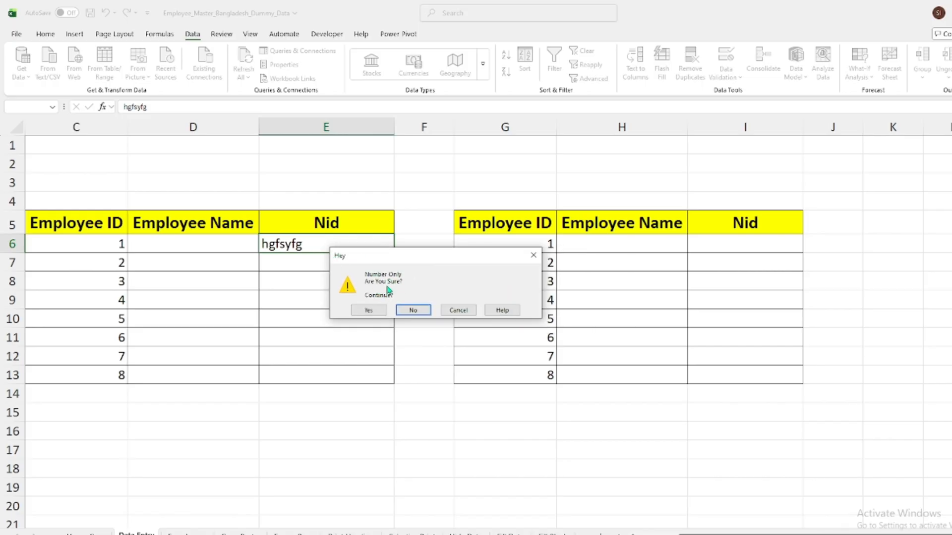
{"action": "left_click", "coordinate": [464, 310]}
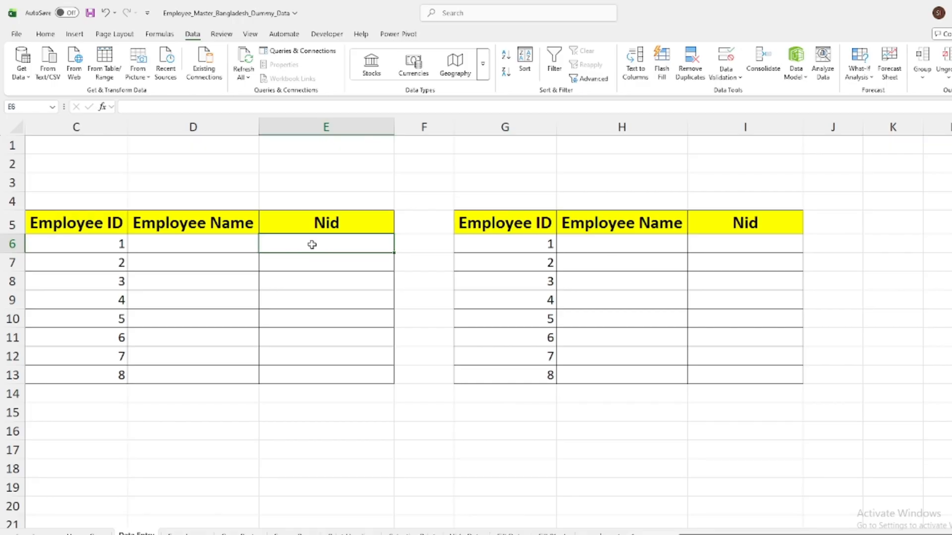
Enter N/A in cell E6 of the Nid column and choose to continue despite the number-only validation
{"action": "type", "text": "N"}
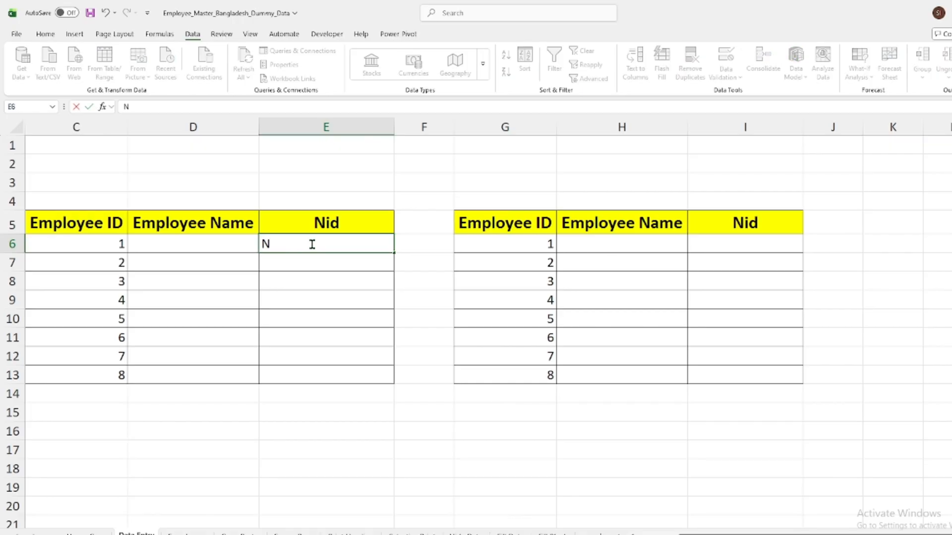
{"action": "type", "text": "/A"}
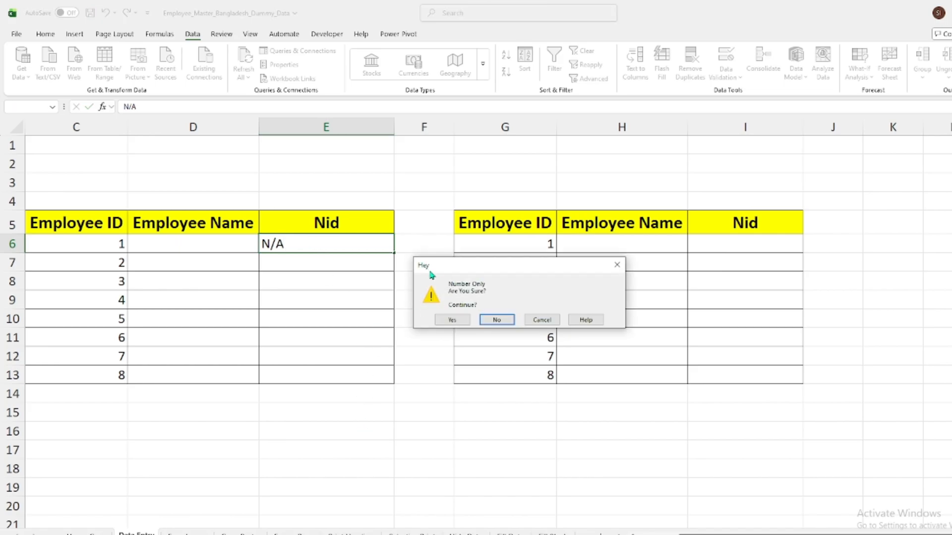
{"action": "left_click", "coordinate": [440, 321]}
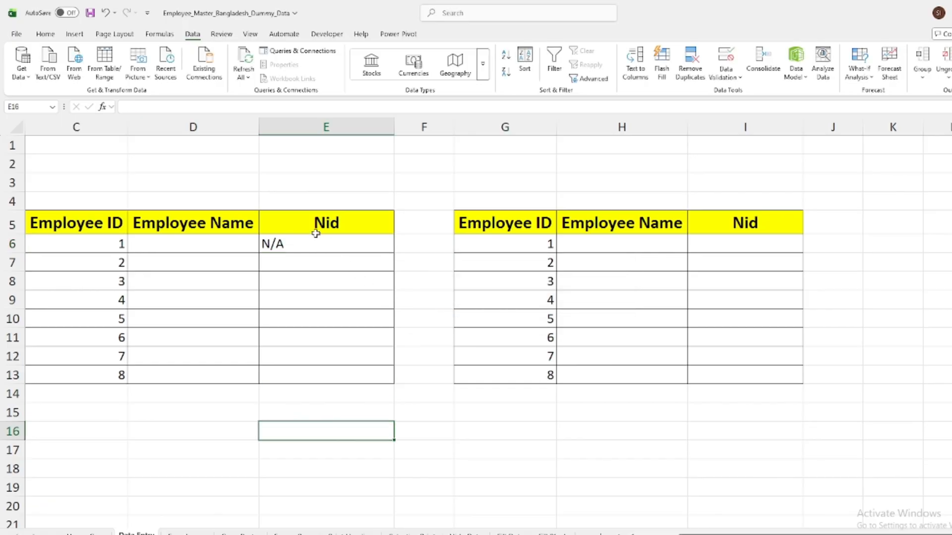
{"action": "left_click", "coordinate": [295, 246]}
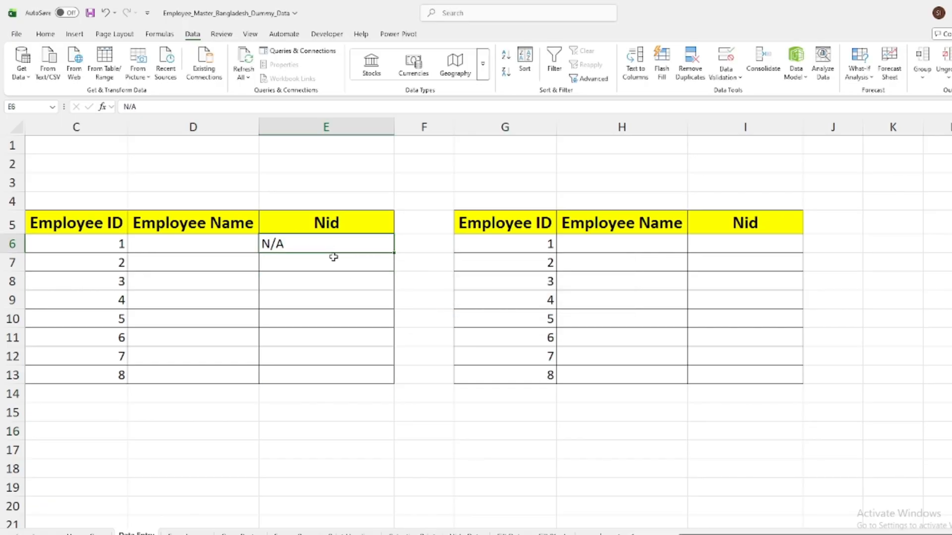
Enter a sample numeric ID in cell E7 of the Nid column
{"action": "left_click", "coordinate": [325, 267]}
{"action": "type", "text": "4"}
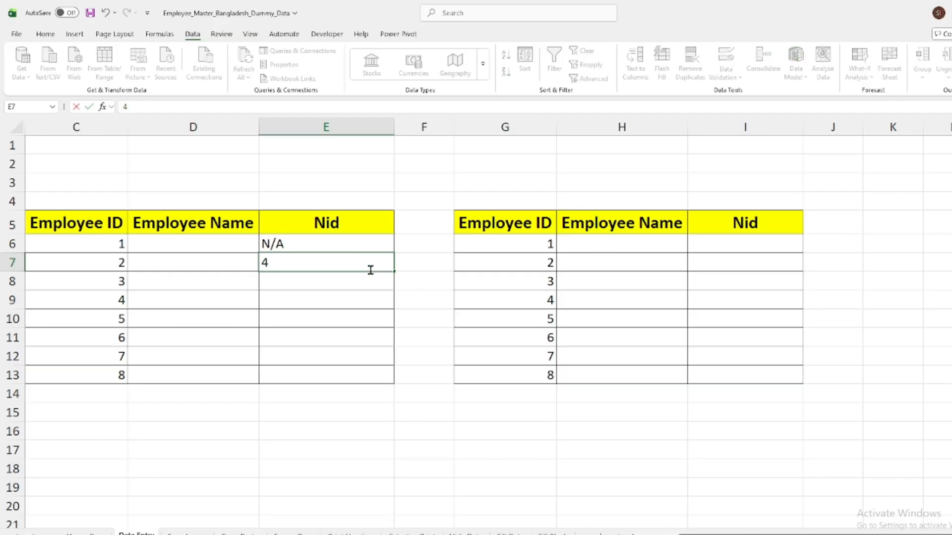
{"action": "type", "text": "64444"}
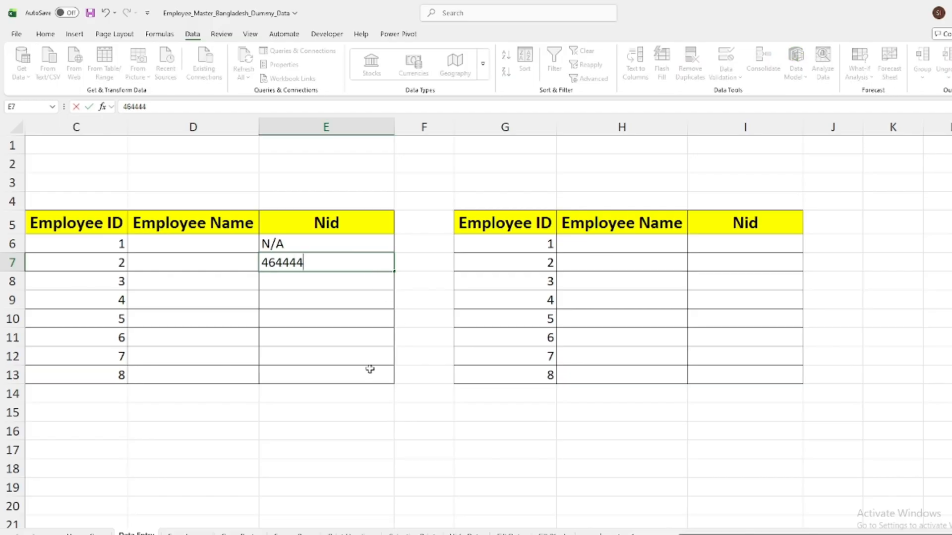
{"action": "left_click", "coordinate": [334, 436]}
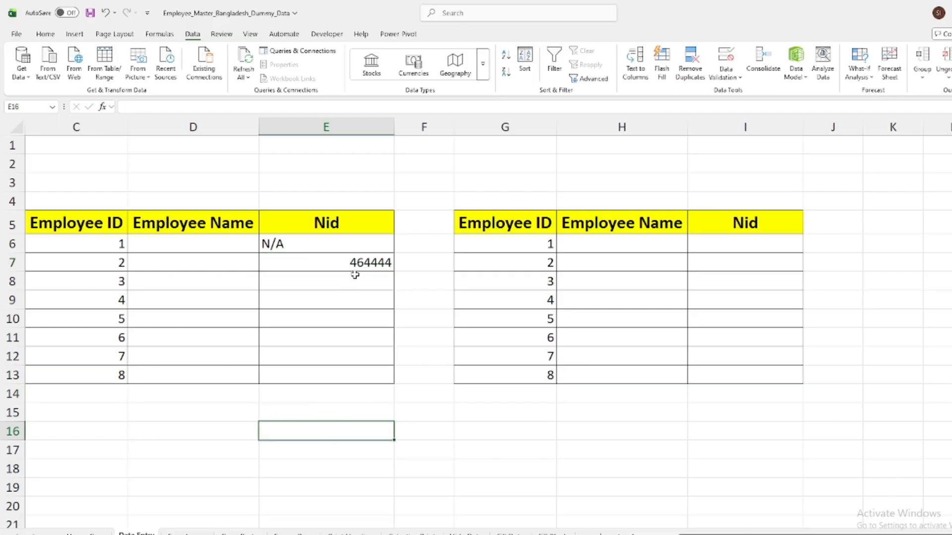
Try to enter the negative number -451 in cell E8 of the Nid column, and cancel the entry
{"action": "left_click", "coordinate": [337, 288]}
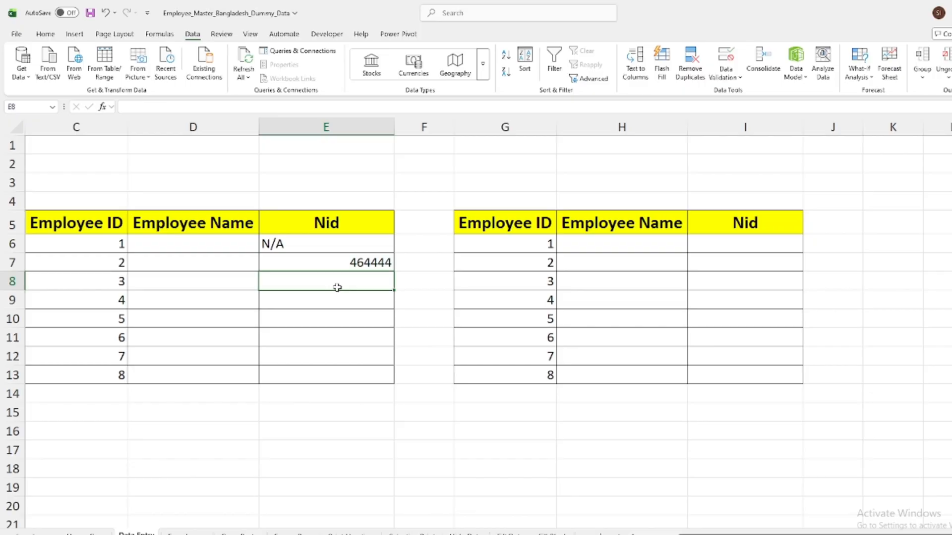
{"action": "type", "text": "-"}
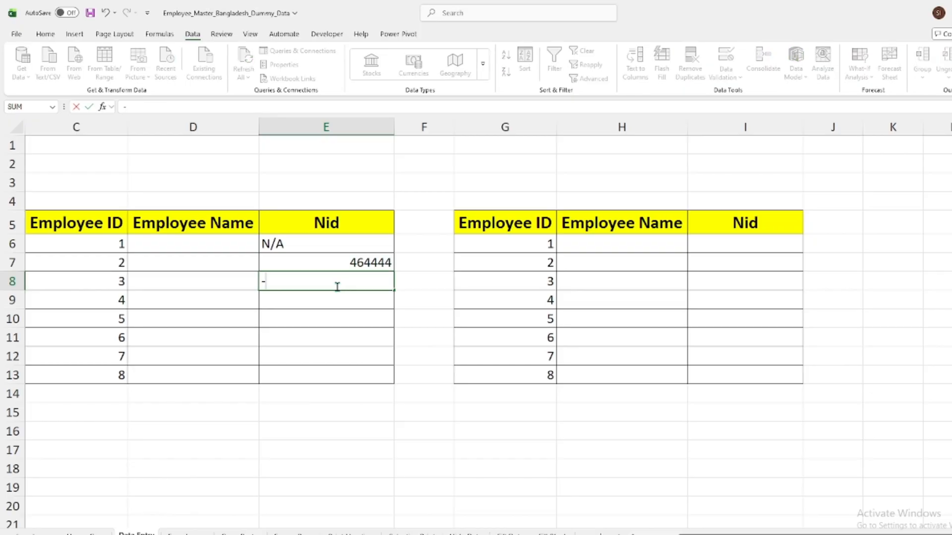
{"action": "type", "text": "451"}
{"action": "key", "text": "Return"}
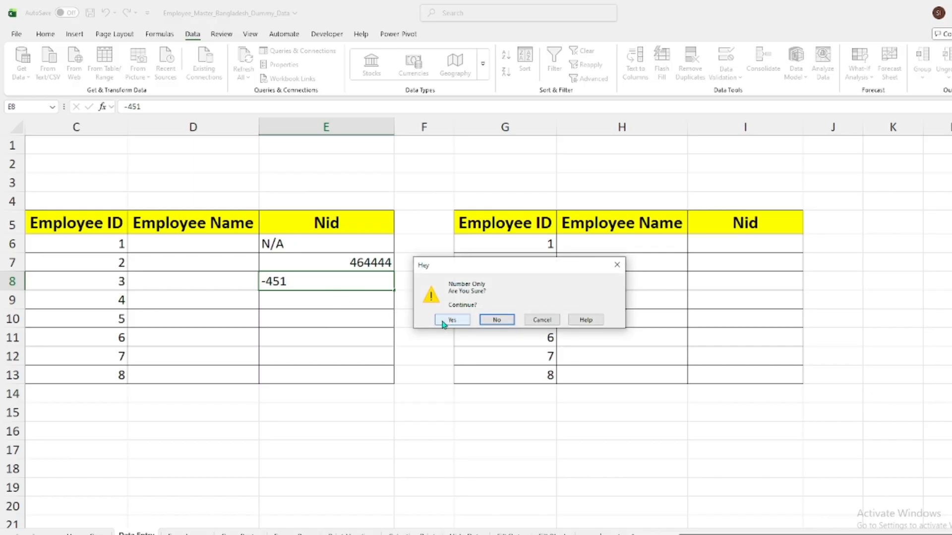
{"action": "left_click", "coordinate": [541, 319]}
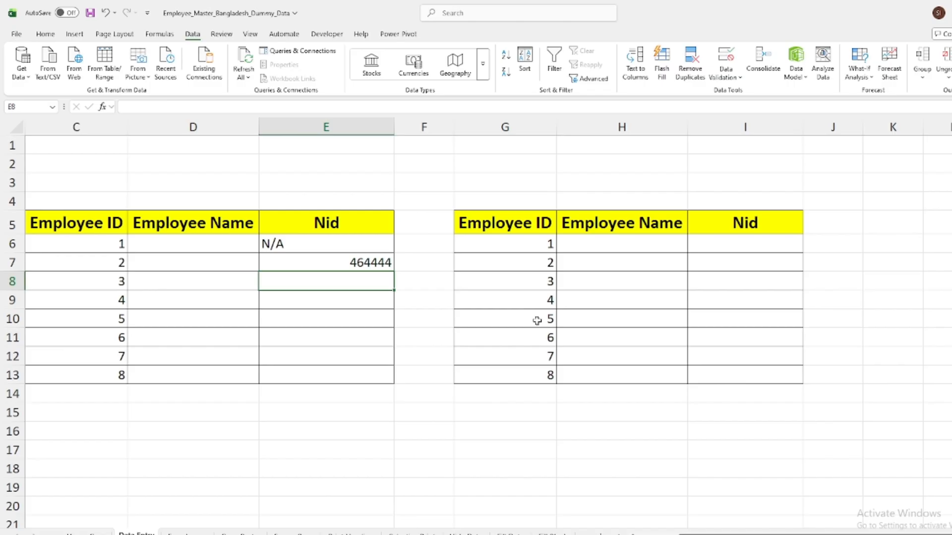
{"action": "left_click", "coordinate": [305, 446]}
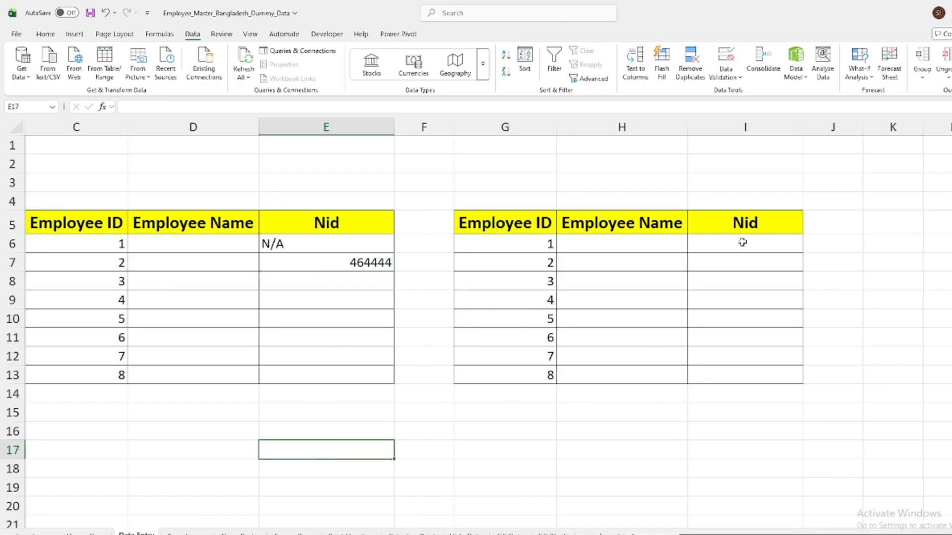
Set data validation criteria for I6:I13 in the second Nid column to whole numbers greater than 0
{"action": "left_click_drag", "start_coordinate": [742, 242], "coordinate": [742, 382]}
{"action": "left_click", "coordinate": [869, 280]}
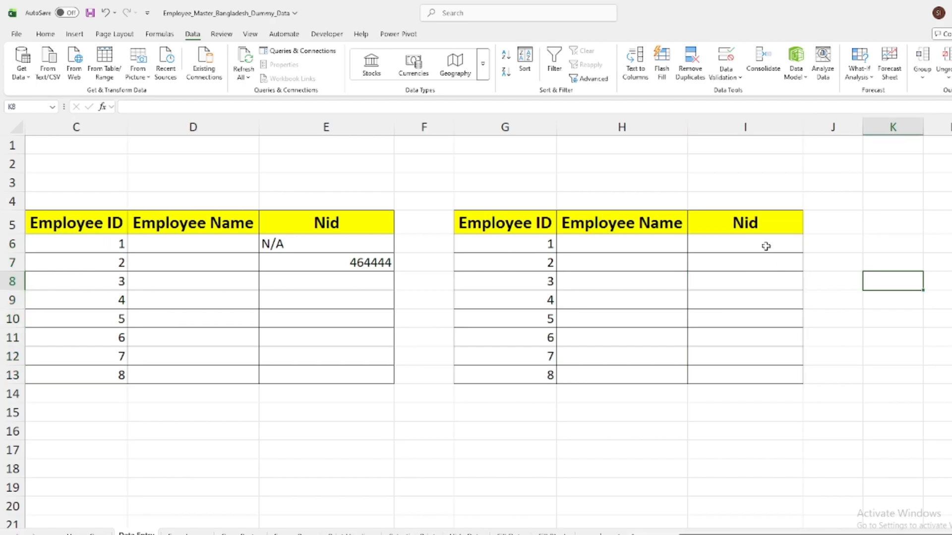
{"action": "left_click_drag", "start_coordinate": [766, 246], "coordinate": [748, 378]}
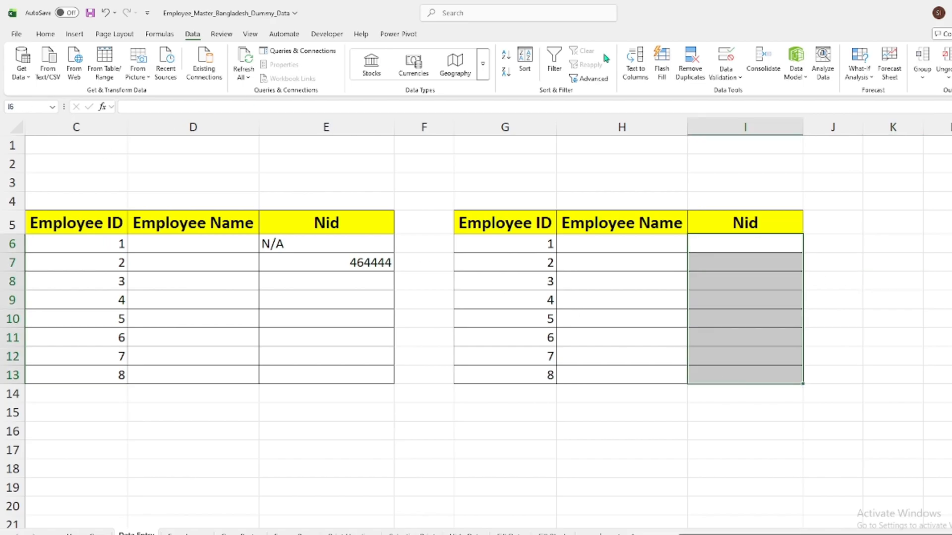
{"action": "left_click", "coordinate": [725, 75]}
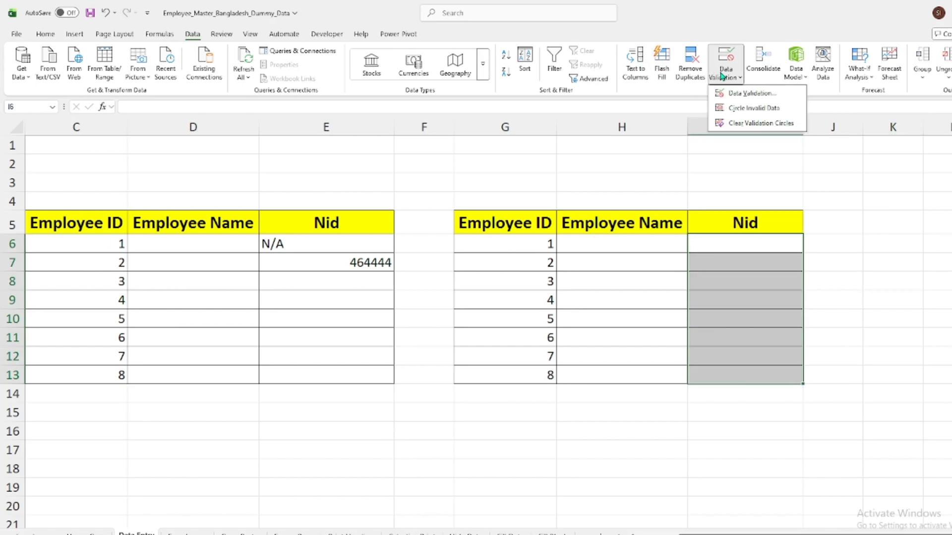
{"action": "left_click", "coordinate": [748, 93]}
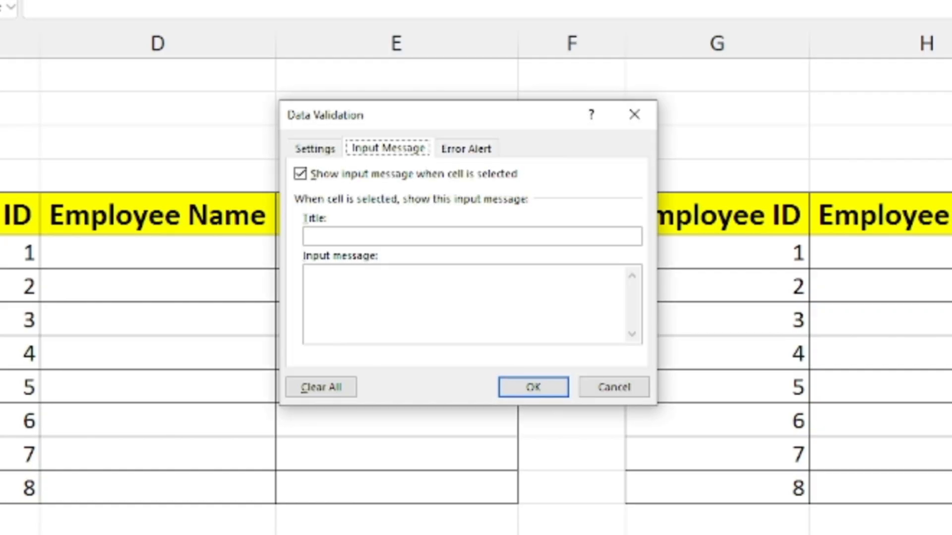
{"action": "left_click", "coordinate": [306, 150]}
{"action": "left_click", "coordinate": [442, 211]}
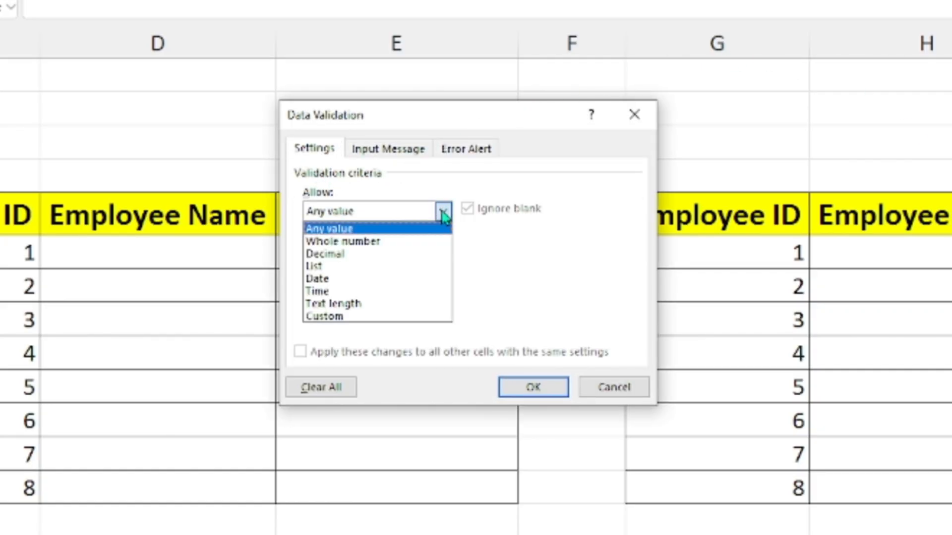
{"action": "left_click", "coordinate": [361, 242]}
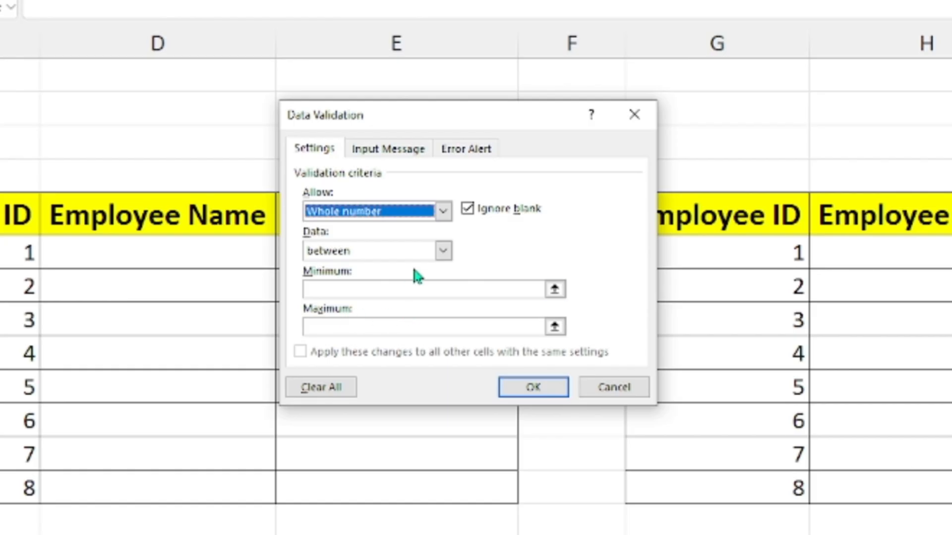
{"action": "left_click", "coordinate": [442, 250]}
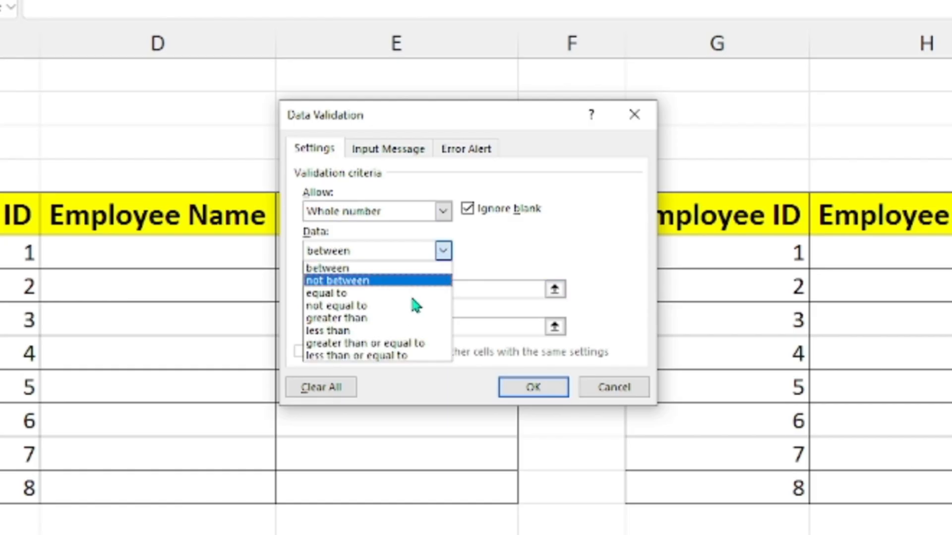
{"action": "left_click", "coordinate": [359, 317]}
{"action": "left_click", "coordinate": [348, 289]}
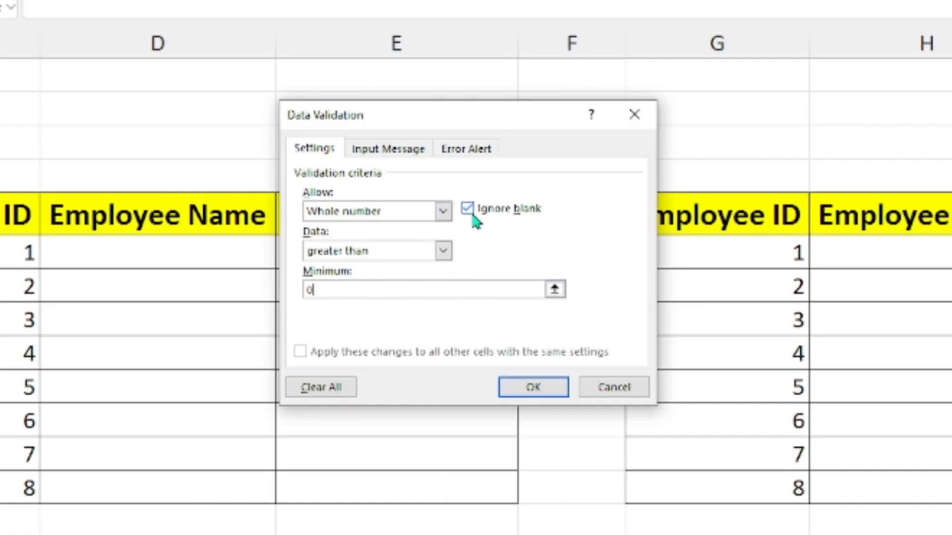
Give the I6:I13 validation a Warning error alert with the two-line message "Number Only" and "Are you Sure?", and apply it
{"action": "left_click", "coordinate": [398, 149]}
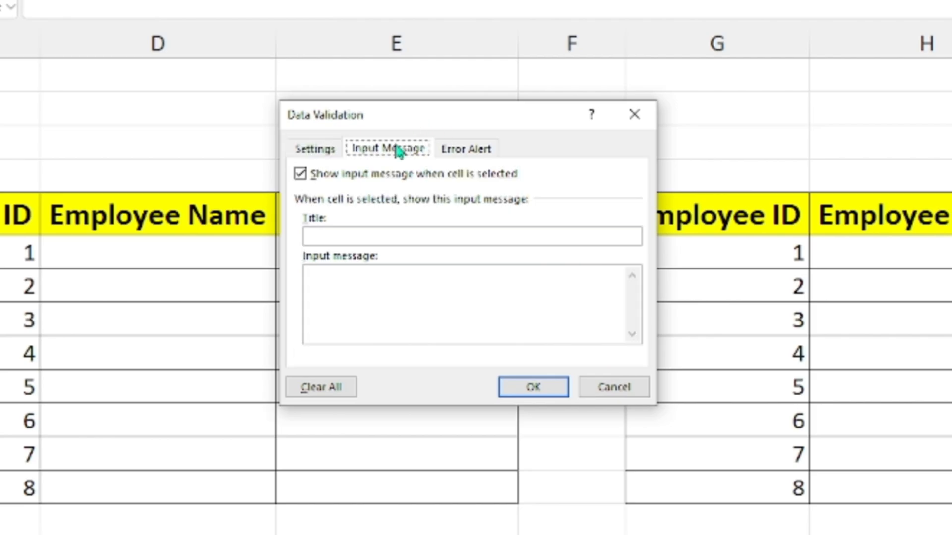
{"action": "left_click", "coordinate": [455, 151]}
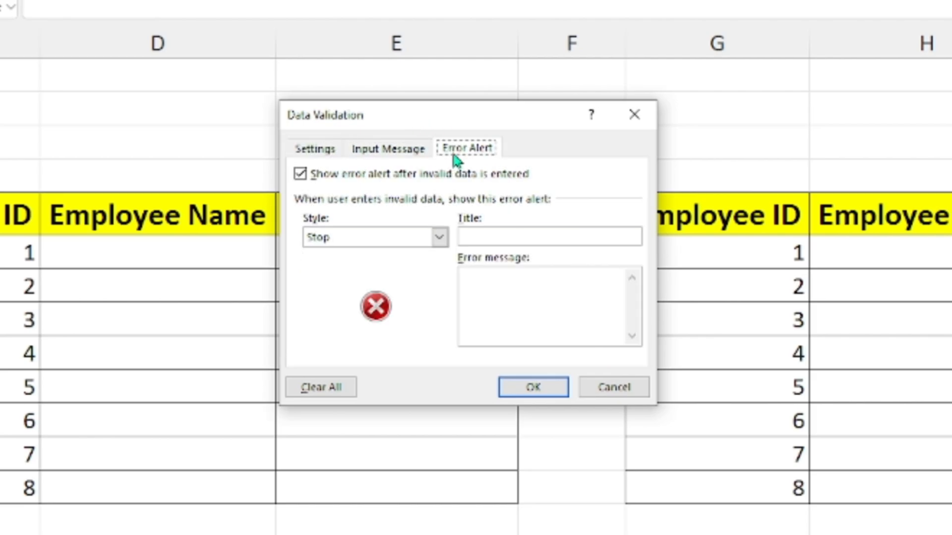
{"action": "left_click", "coordinate": [439, 238]}
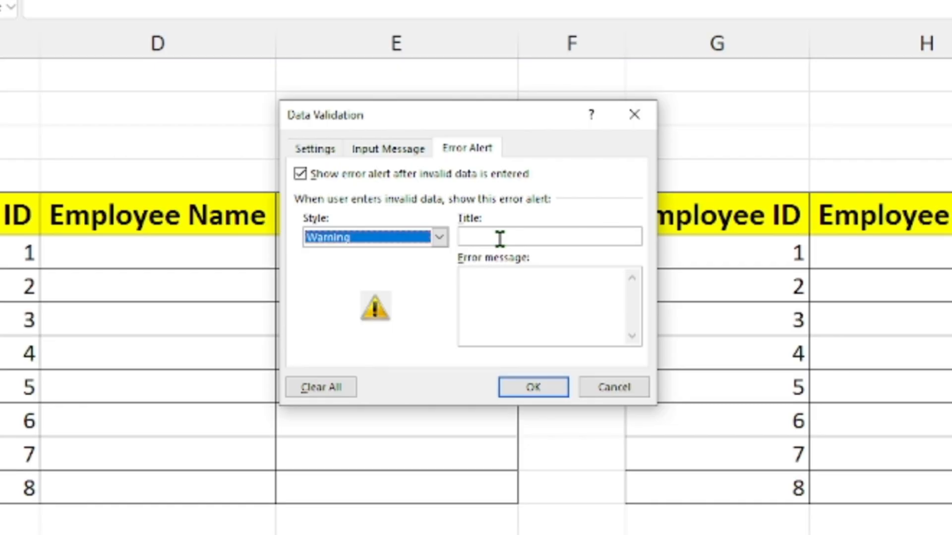
{"action": "left_click", "coordinate": [504, 289]}
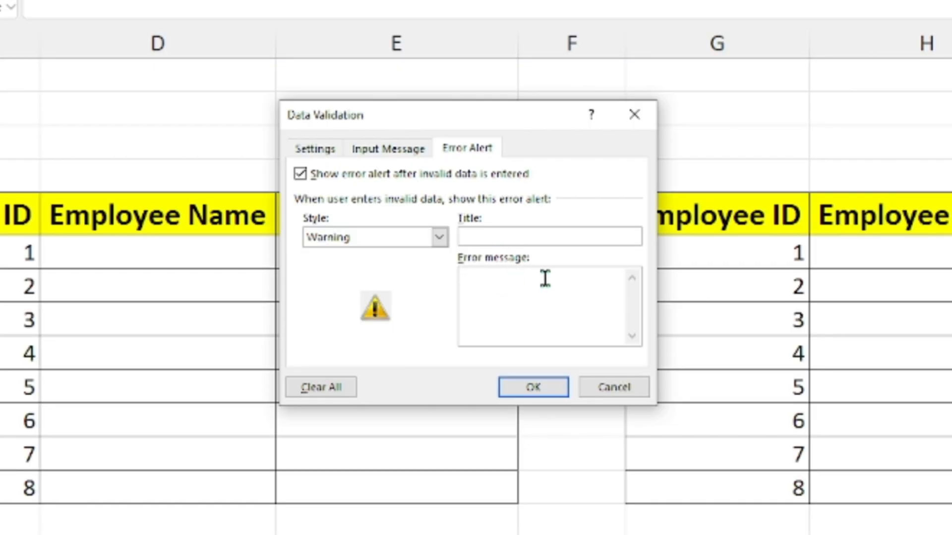
{"action": "type", "text": "Number Onl"}
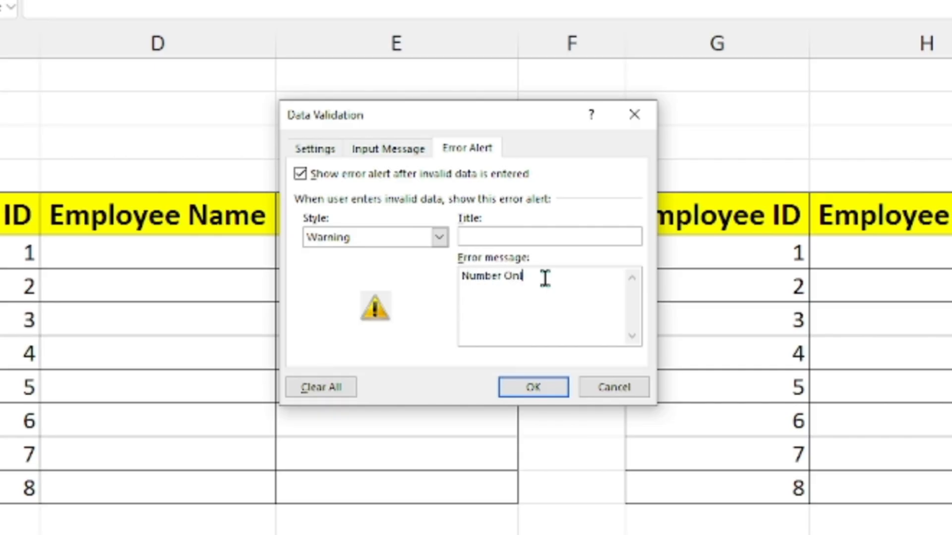
{"action": "type", "text": "y "}
{"action": "type", "text": "Are you "}
{"action": "type", "text": "Sure?"}
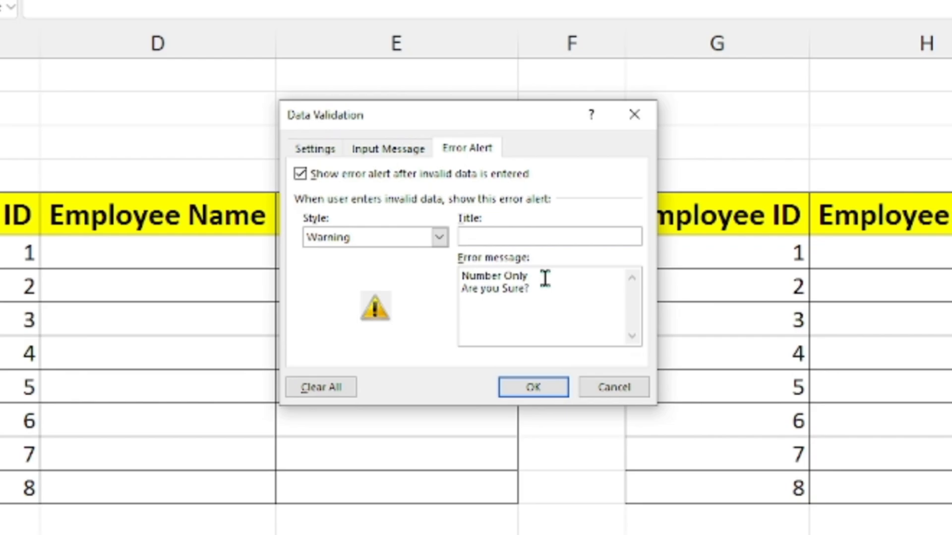
{"action": "left_click", "coordinate": [520, 237]}
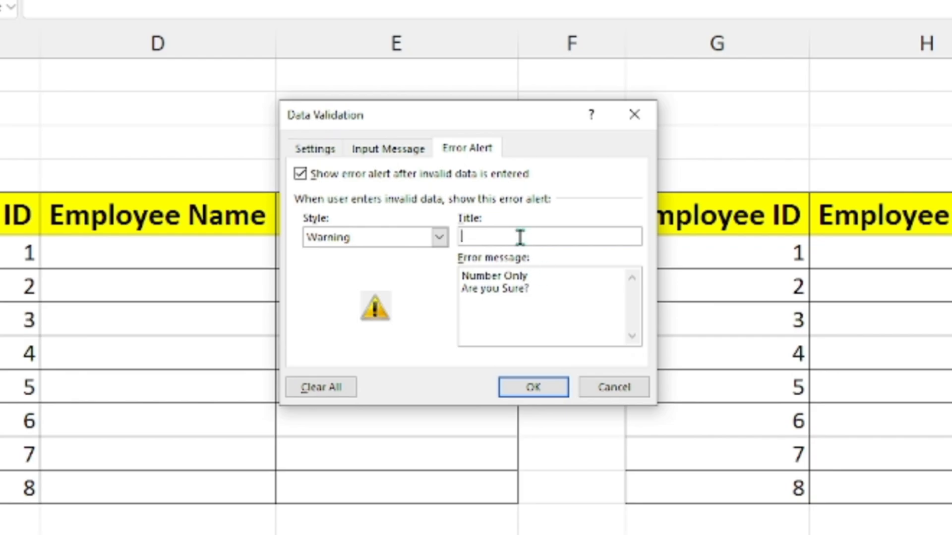
{"action": "left_click", "coordinate": [542, 396]}
{"action": "left_click", "coordinate": [929, 263]}
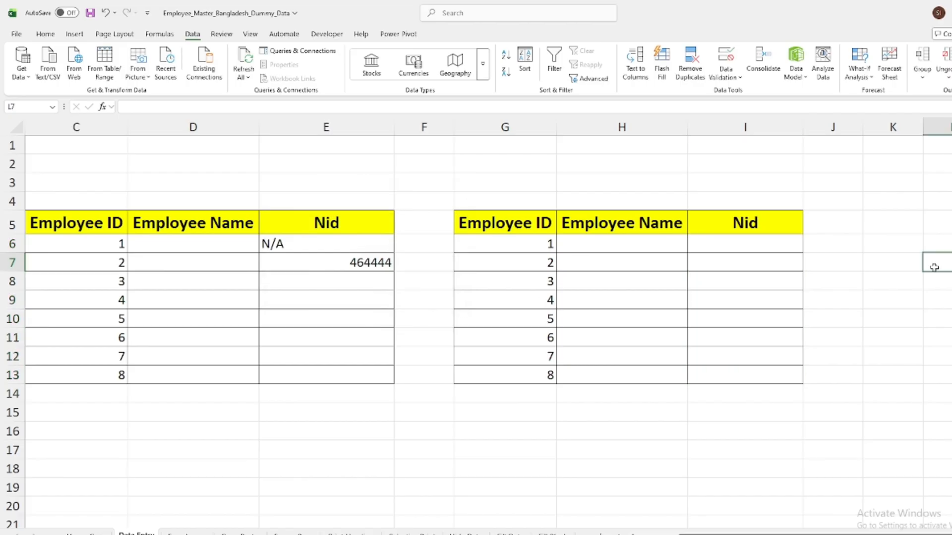
Enter N/A in cell I6 of the Nid column and choose to continue despite the number-only validation
{"action": "left_click", "coordinate": [758, 245]}
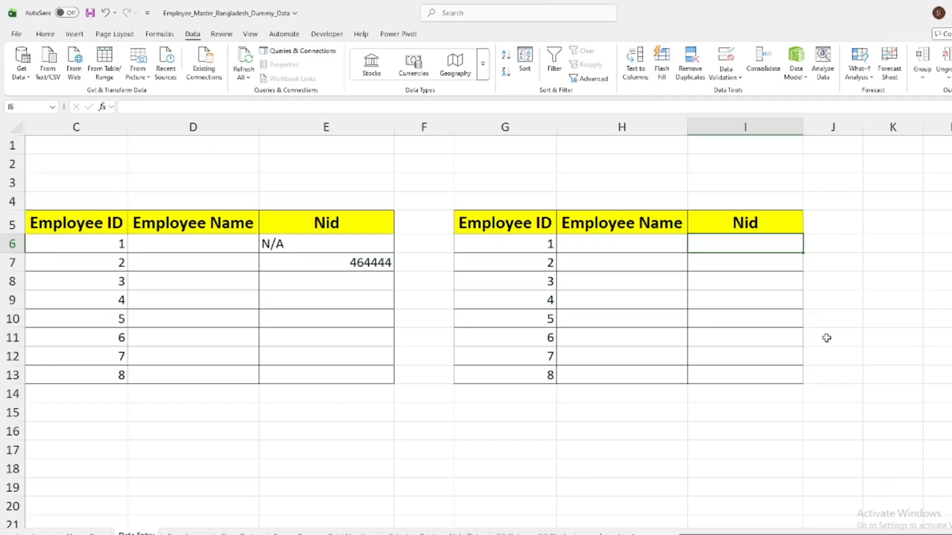
{"action": "type", "text": "N/A"}
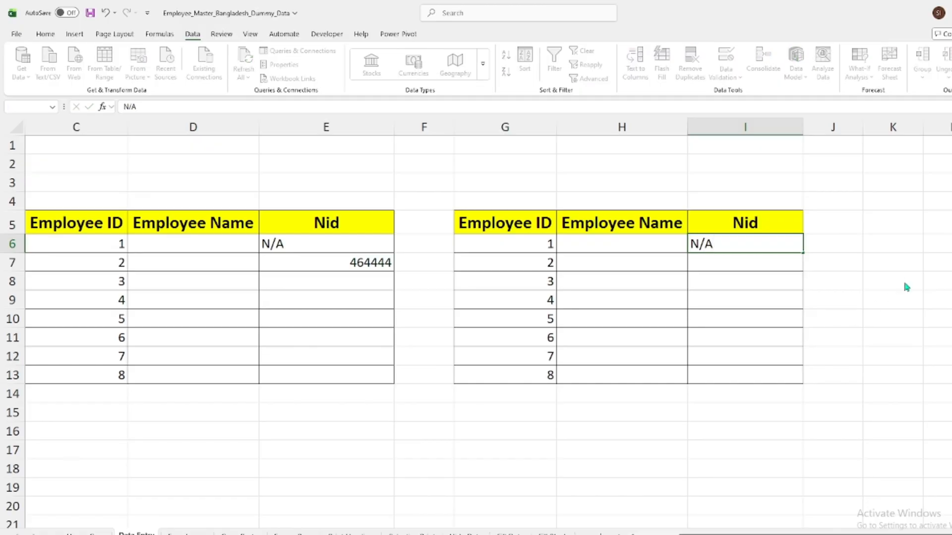
{"action": "key", "text": "Return"}
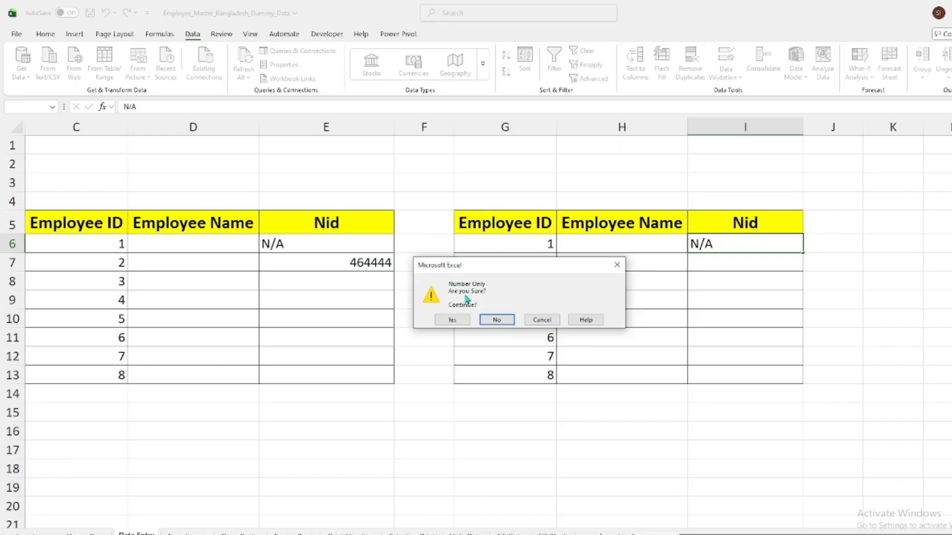
{"action": "left_click", "coordinate": [456, 320]}
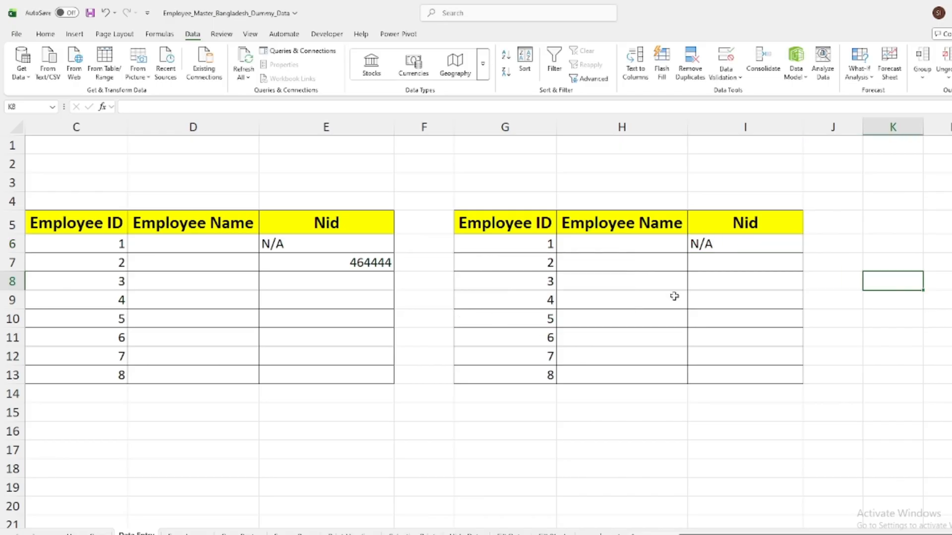
Enter a sample numeric ID in cell I7 of the second Nid column
{"action": "left_click", "coordinate": [748, 267]}
{"action": "type", "text": "4556464"}
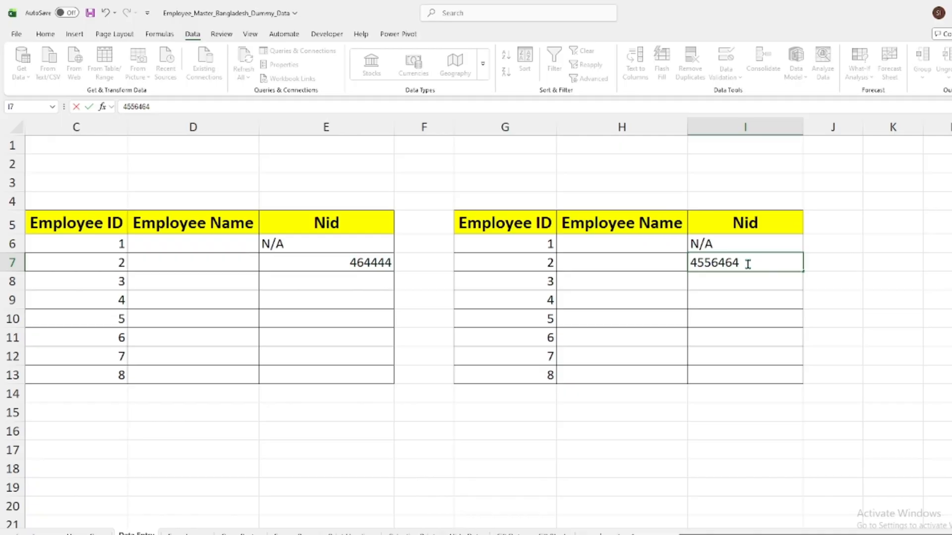
{"action": "left_click", "coordinate": [886, 282]}
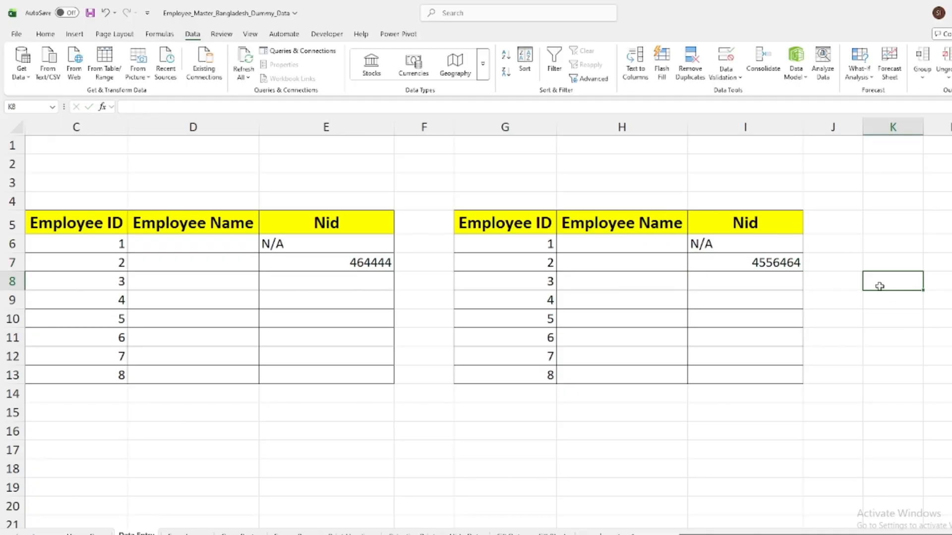
Switch to the Emp Image sheet and check the picture notes on Employee Name cells C4 and C5
{"action": "left_click", "coordinate": [187, 533]}
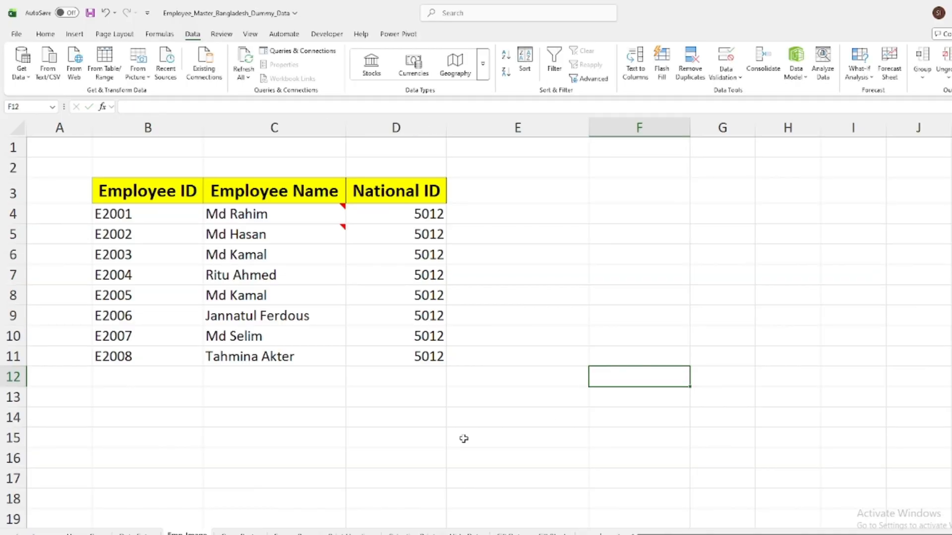
{"action": "key", "text": "Up"}
{"action": "key", "text": "Up"}
{"action": "key", "text": "Up"}
{"action": "key", "text": "Up"}
{"action": "key", "text": "Up"}
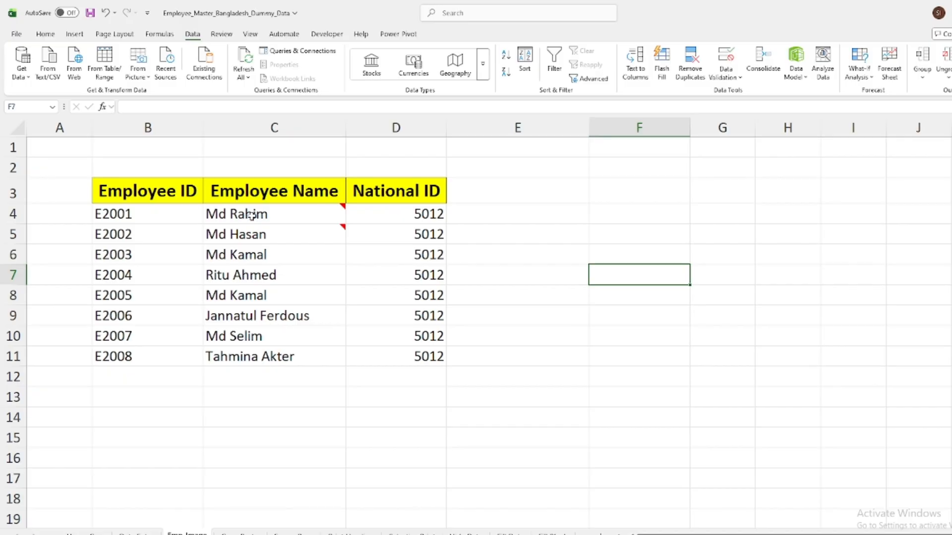
{"action": "mouse_move", "coordinate": [234, 214]}
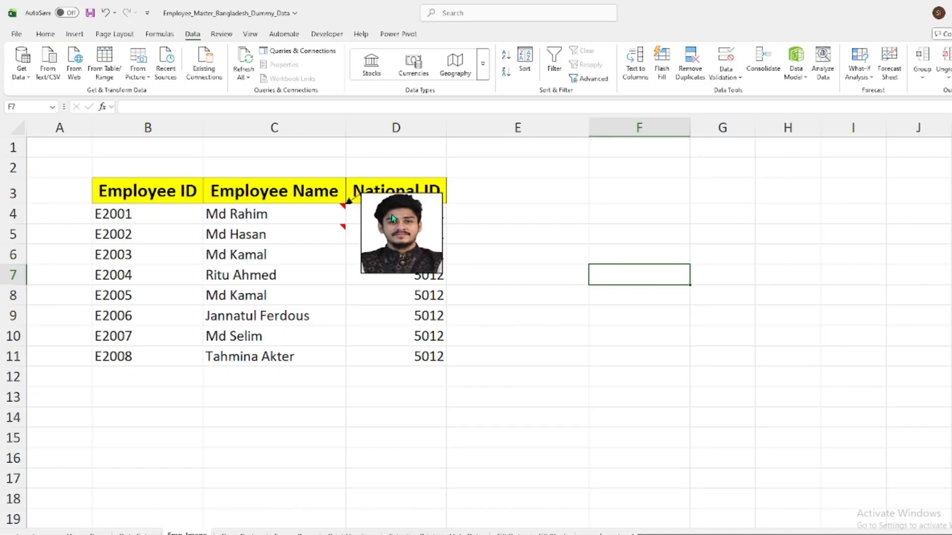
{"action": "mouse_move", "coordinate": [274, 237]}
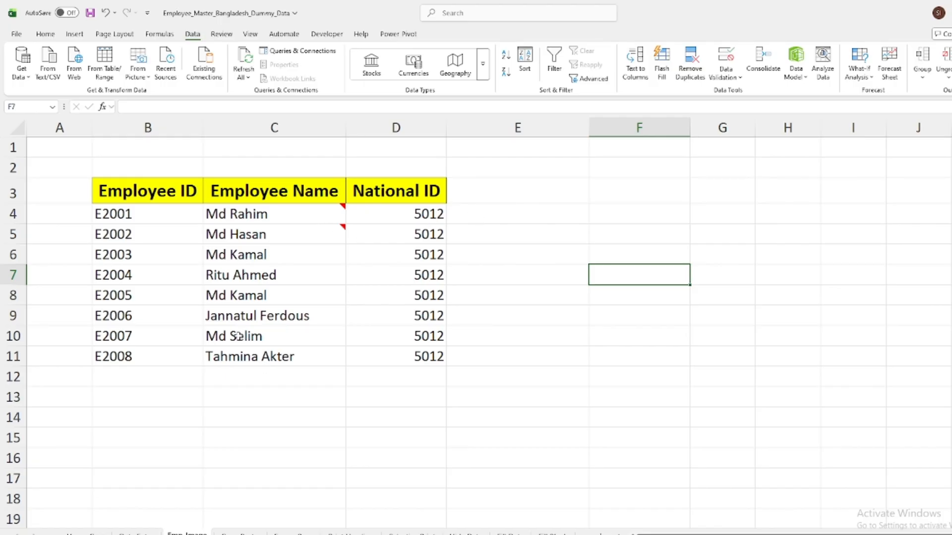
Add a new note to Employee Name cell C6 and clear its default author text
{"action": "right_click", "coordinate": [248, 255]}
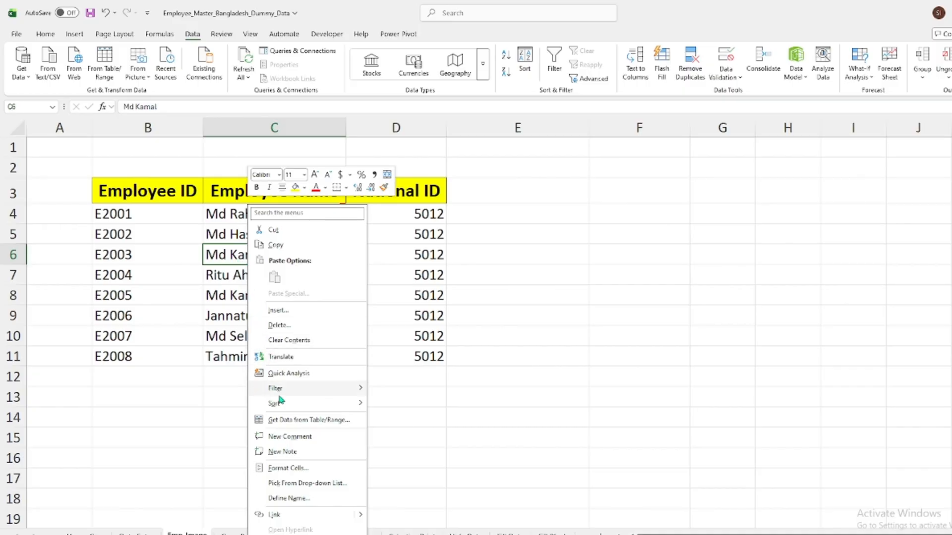
{"action": "left_click", "coordinate": [279, 454]}
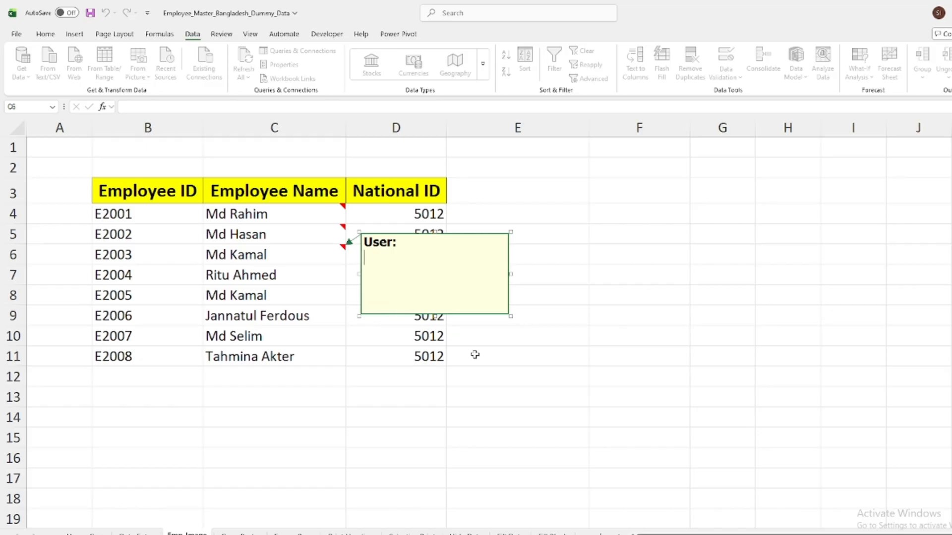
{"action": "key", "text": "BackSpace"}
{"action": "key", "text": "BackSpace"}
{"action": "key", "text": "BackSpace"}
{"action": "key", "text": "BackSpace"}
{"action": "key", "text": "BackSpace"}
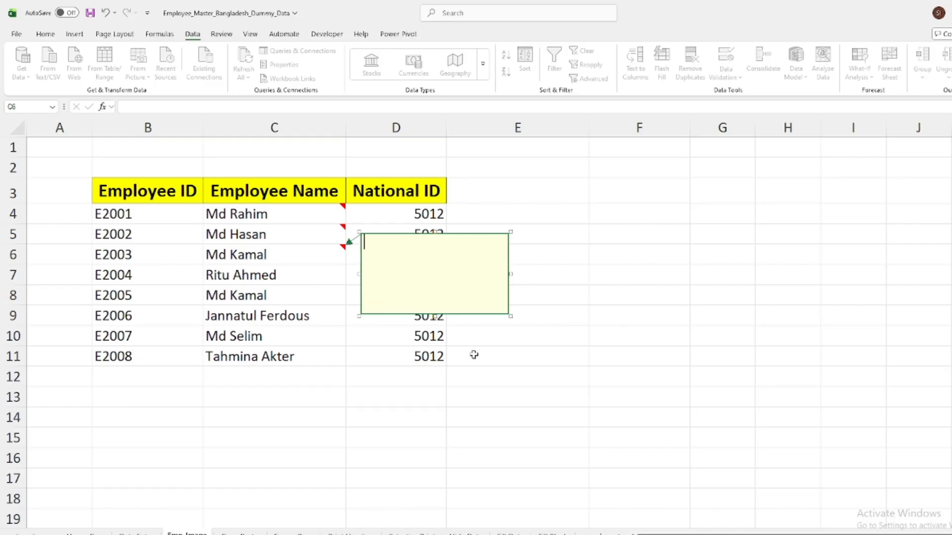
Open the picture fill effects for the background of the C6 note
{"action": "right_click", "coordinate": [461, 315]}
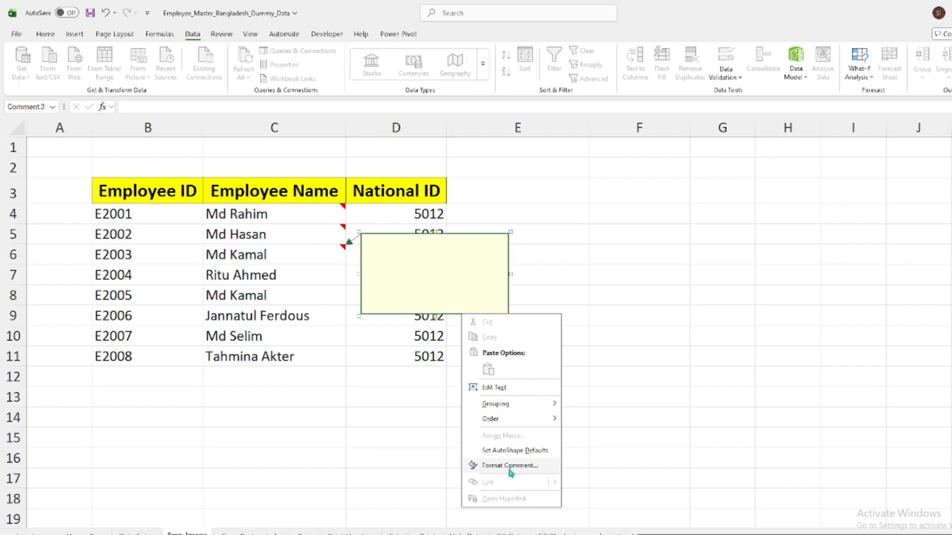
{"action": "left_click", "coordinate": [509, 466]}
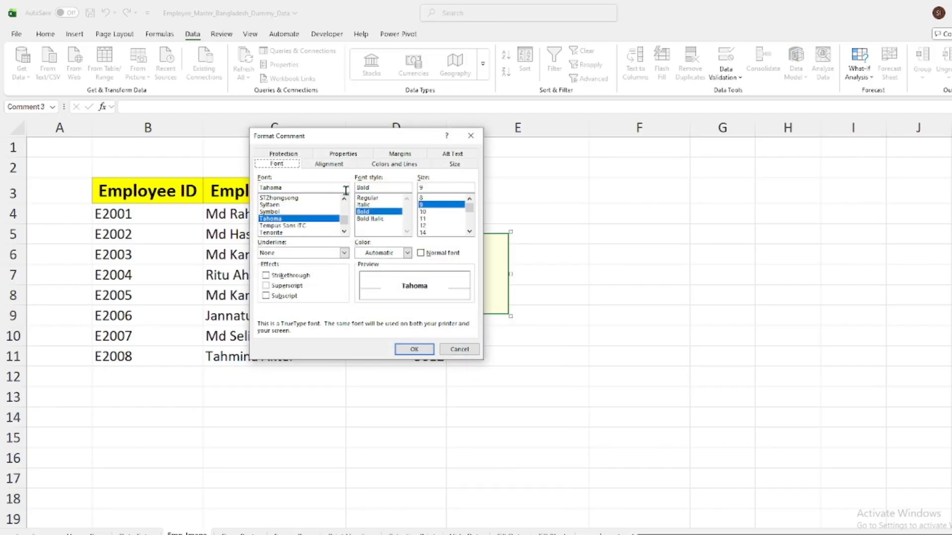
{"action": "left_click", "coordinate": [395, 165]}
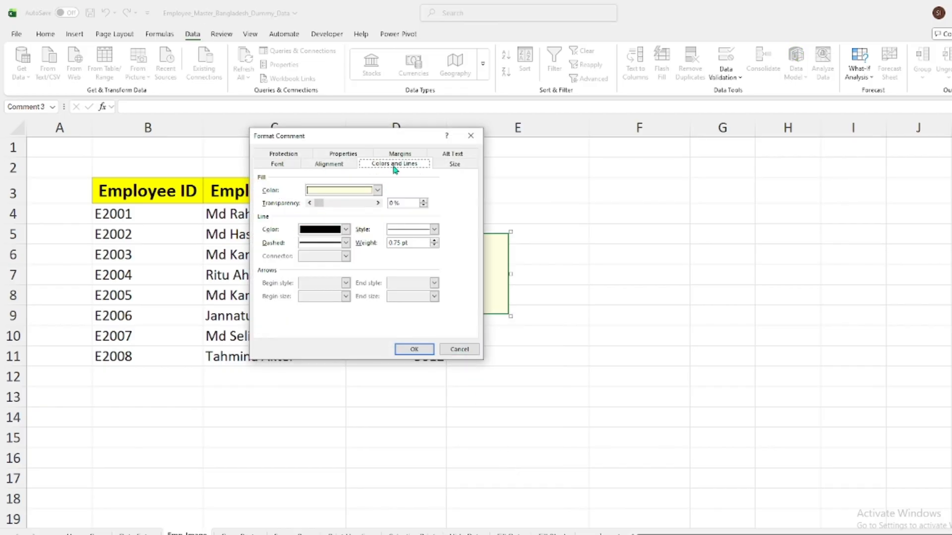
{"action": "left_click", "coordinate": [377, 191]}
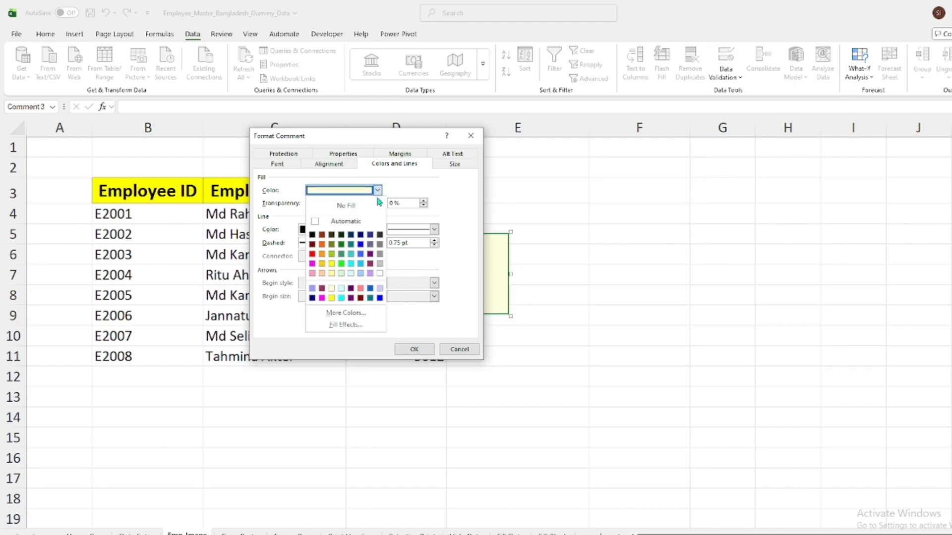
{"action": "left_click", "coordinate": [344, 326]}
{"action": "left_click_drag", "start_coordinate": [349, 132], "coordinate": [539, 137]}
{"action": "left_click", "coordinate": [564, 153]}
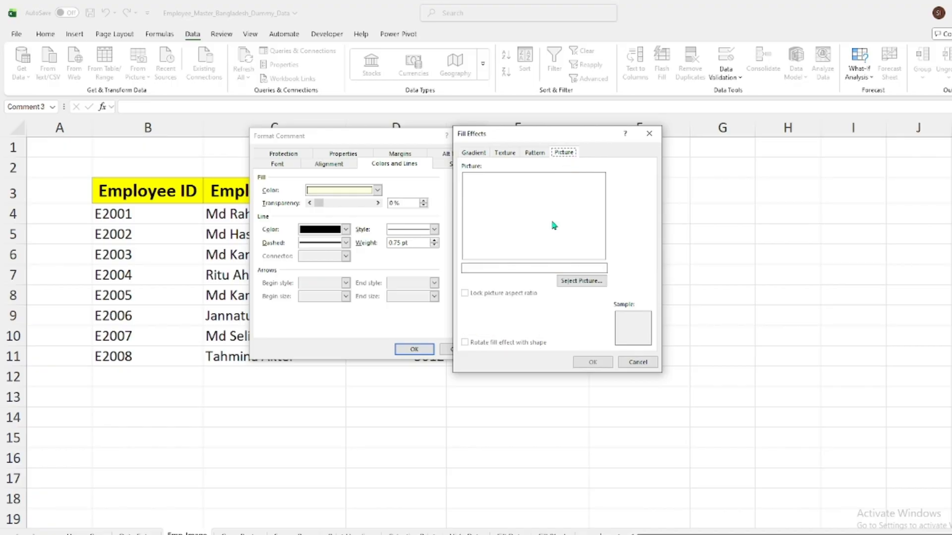
Fill the C6 note with the portrait picture IMG_3738 (1) from the Desktop folder and apply the formatting
{"action": "left_click", "coordinate": [574, 283]}
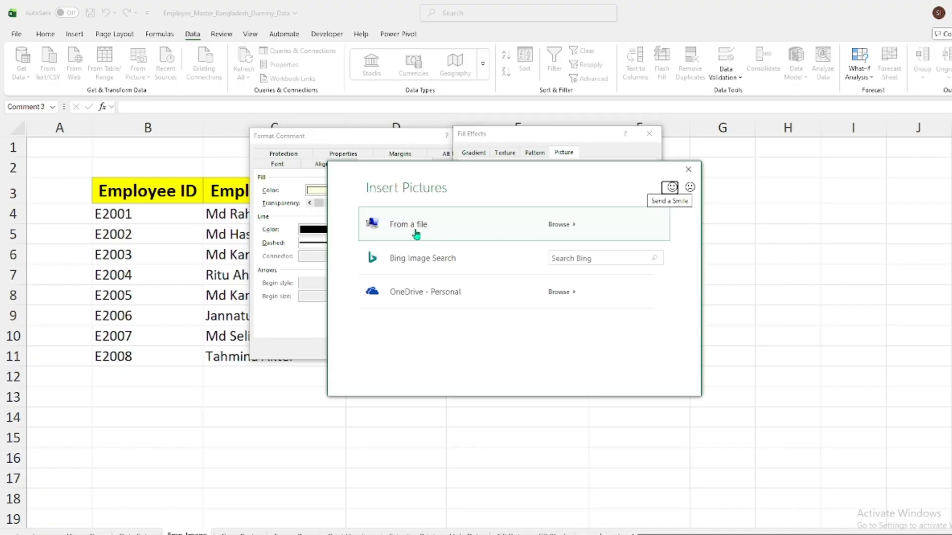
{"action": "left_click", "coordinate": [563, 225]}
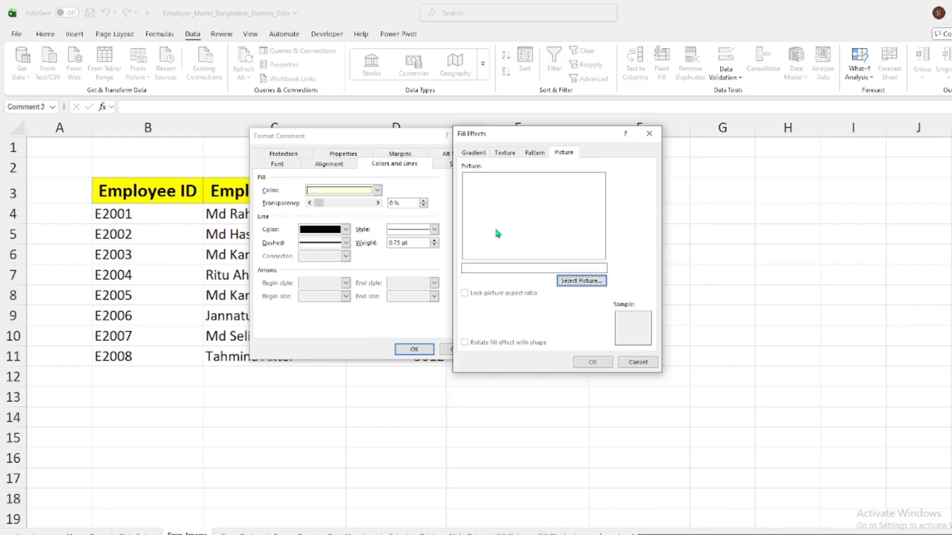
{"action": "left_click", "coordinate": [571, 281]}
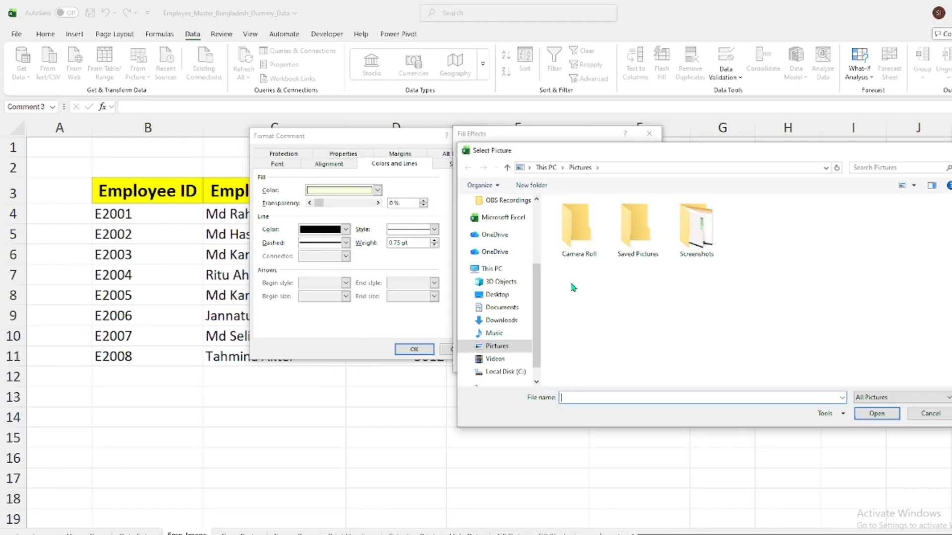
{"action": "left_click", "coordinate": [498, 298]}
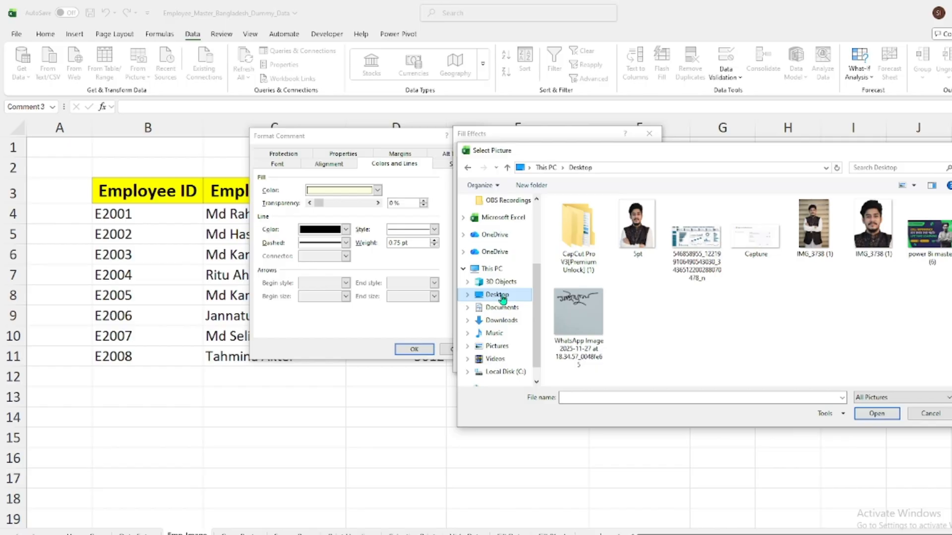
{"action": "left_click", "coordinate": [883, 250]}
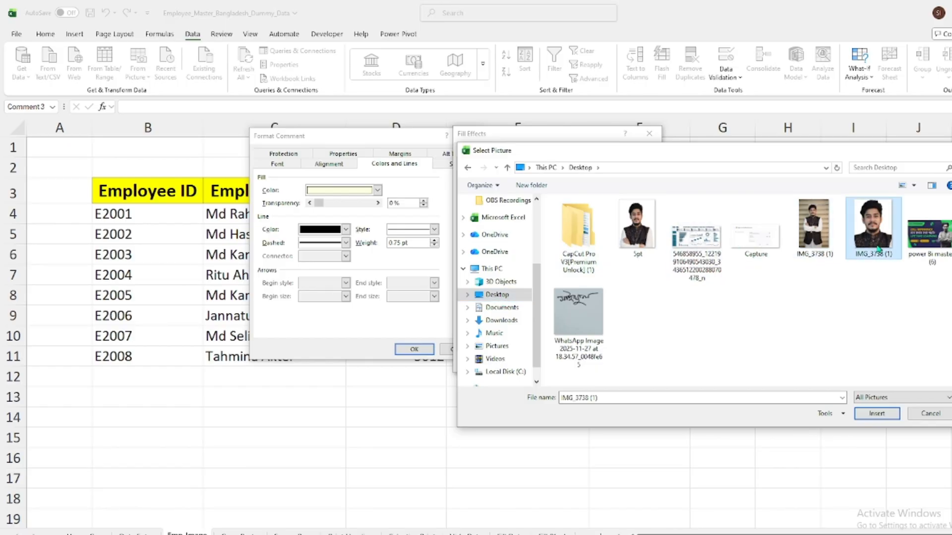
{"action": "left_click", "coordinate": [871, 417]}
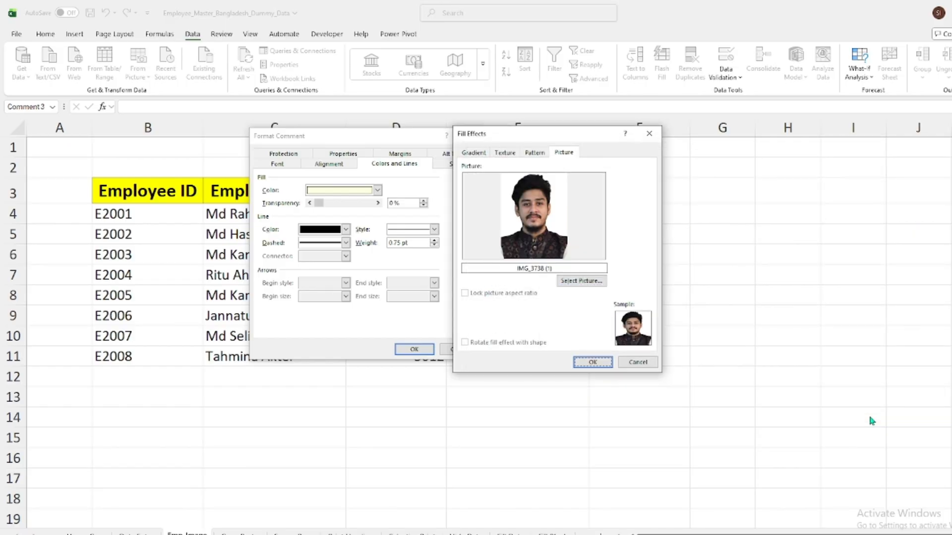
{"action": "left_click", "coordinate": [587, 364]}
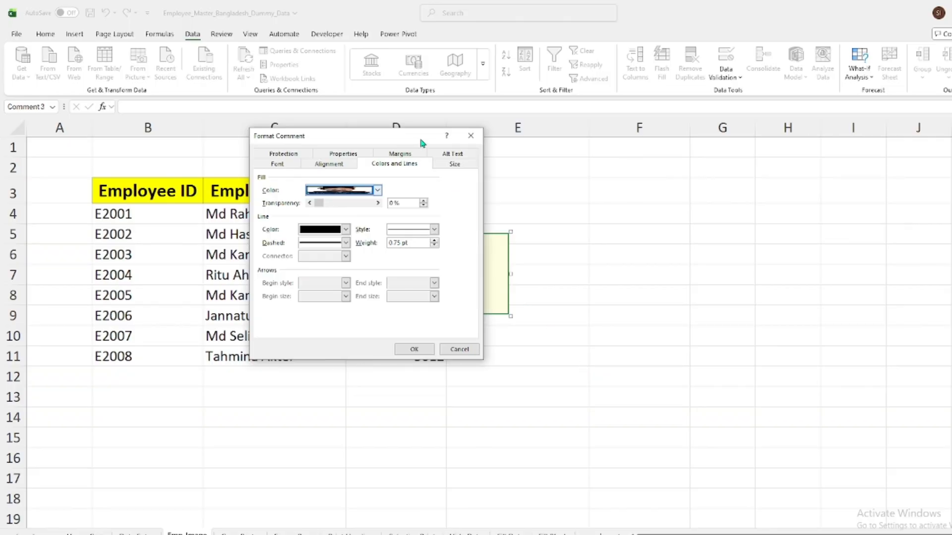
{"action": "left_click", "coordinate": [414, 349]}
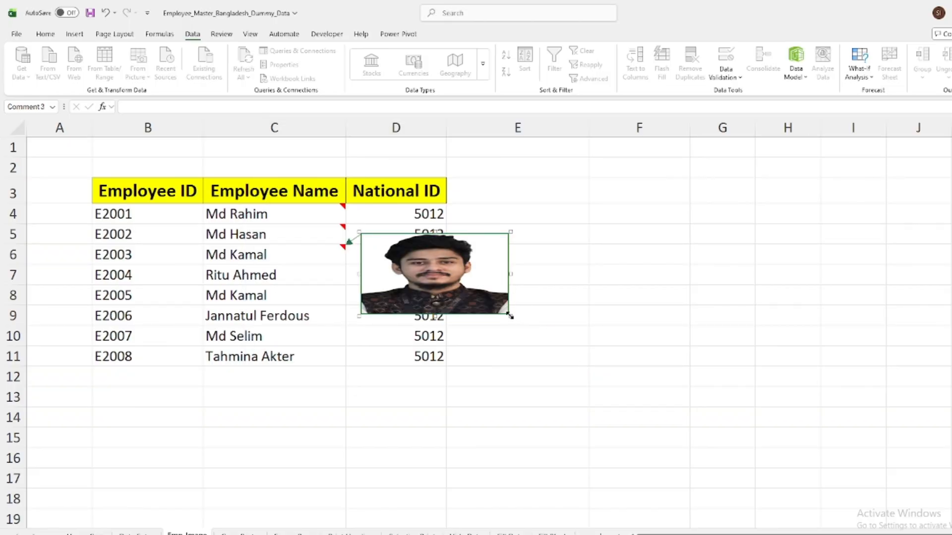
Make the C6 picture note narrower and taller to suit the portrait, then leave the note and select cell C6
{"action": "left_click_drag", "start_coordinate": [508, 316], "coordinate": [483, 333]}
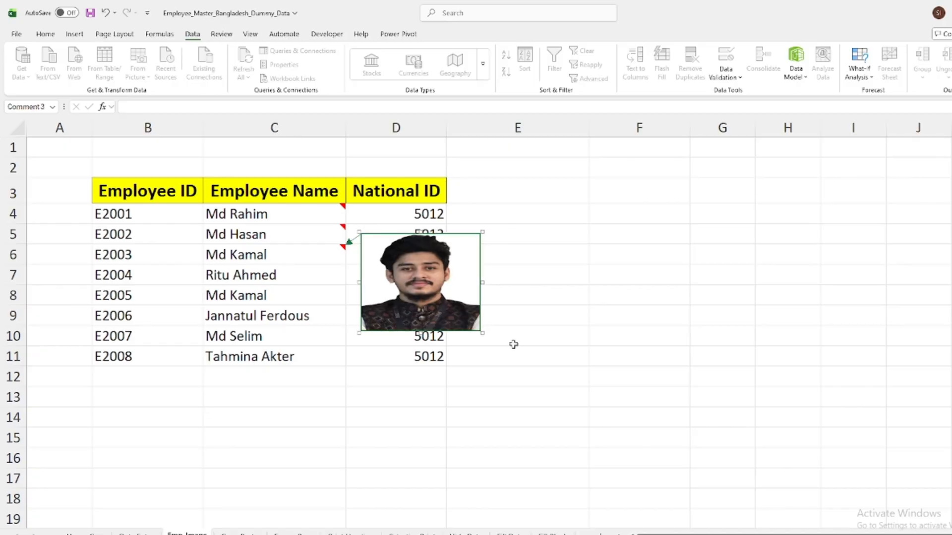
{"action": "left_click", "coordinate": [539, 282]}
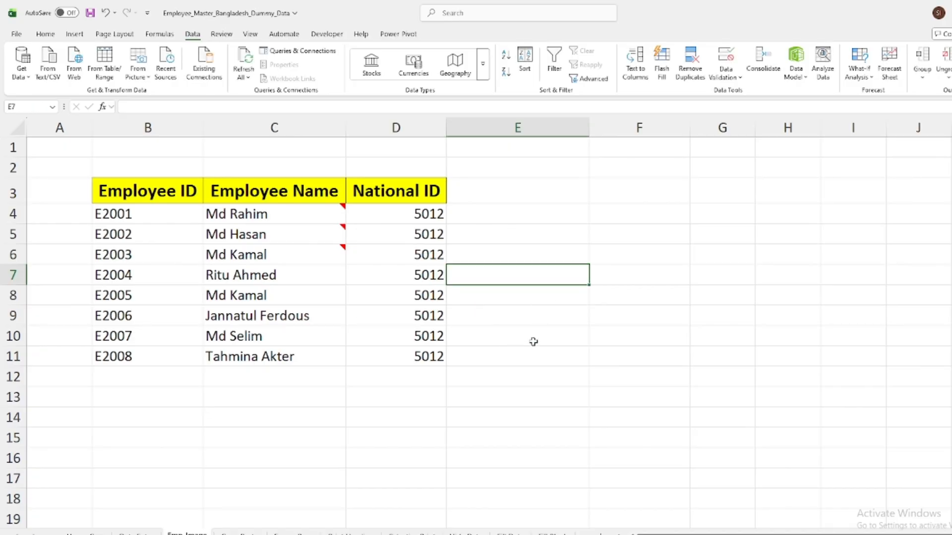
{"action": "left_click", "coordinate": [286, 257]}
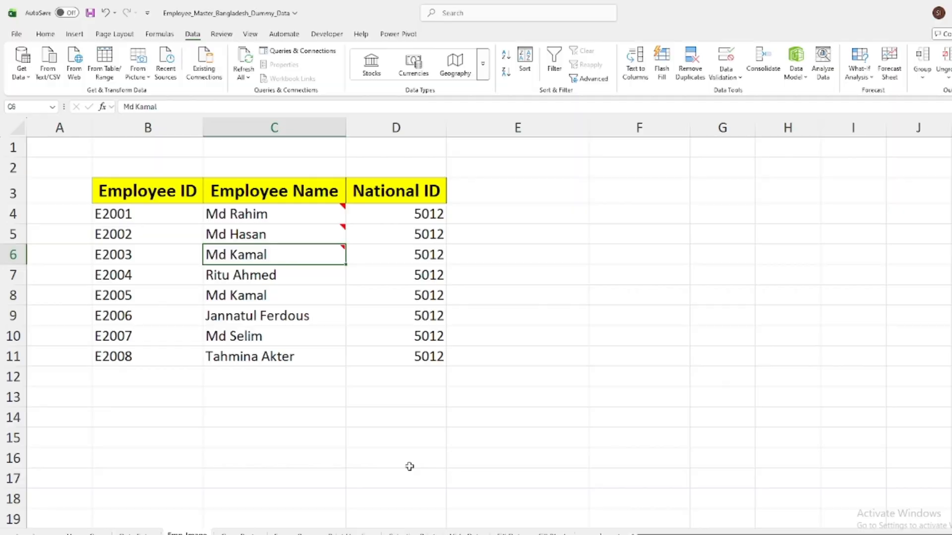
Switch to the Copy Paste sheet and examine the mixed list in column B and the empty Name and National id columns
{"action": "left_click", "coordinate": [258, 533]}
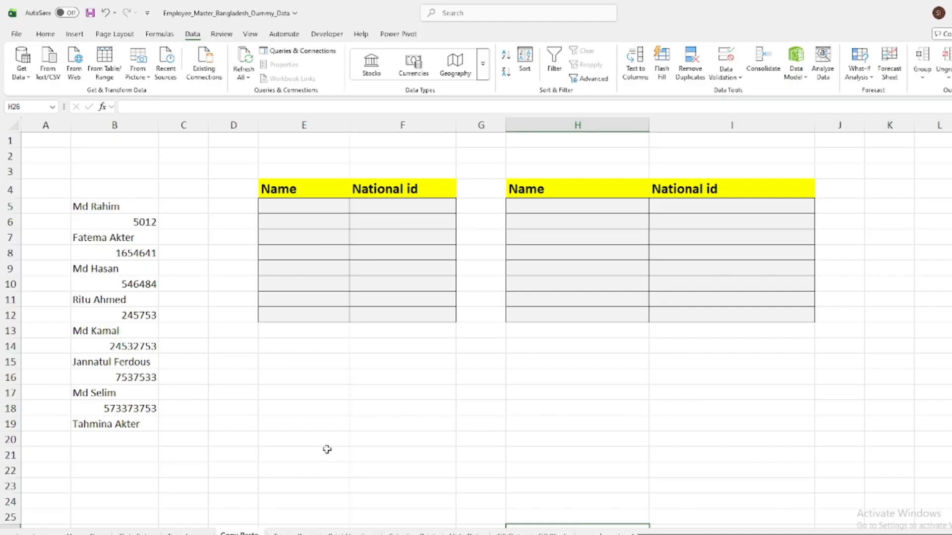
{"action": "left_click", "coordinate": [114, 210]}
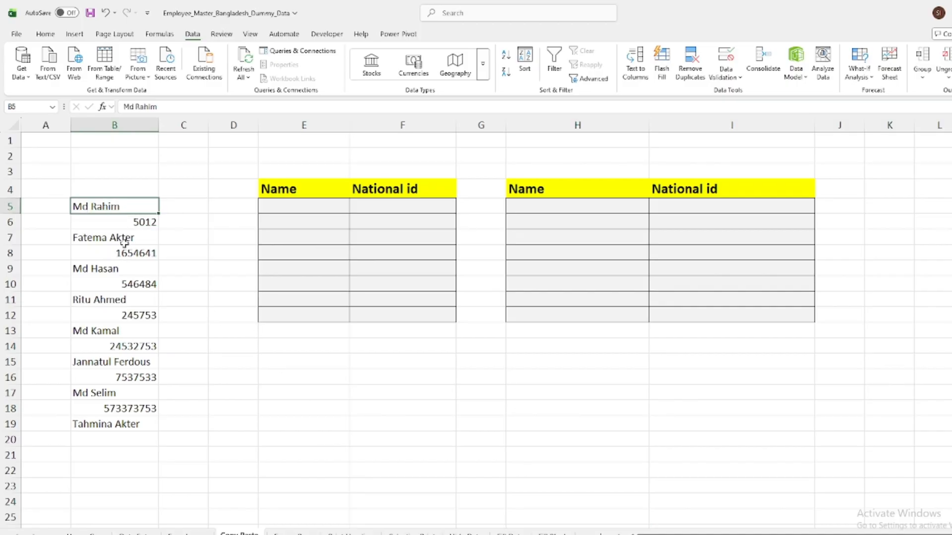
{"action": "left_click", "coordinate": [133, 219]}
{"action": "left_click", "coordinate": [119, 239]}
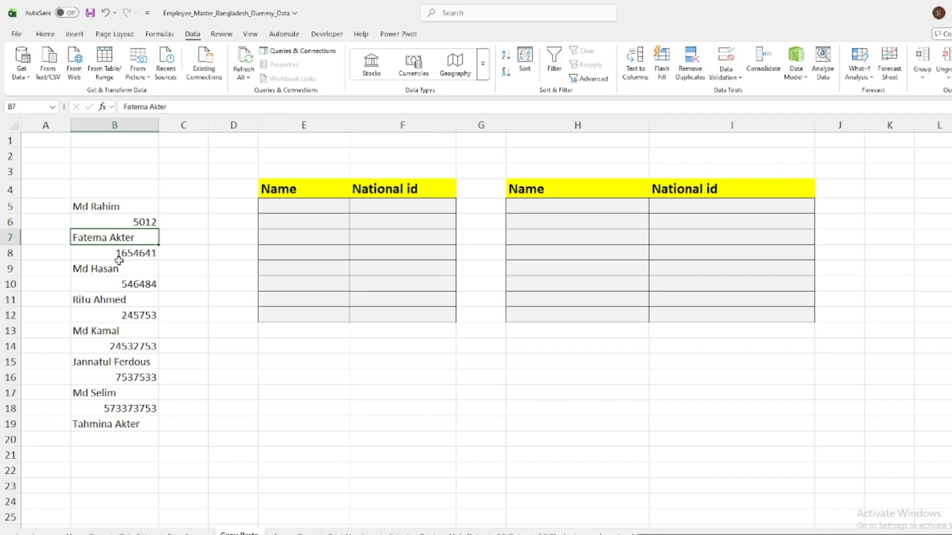
{"action": "left_click", "coordinate": [119, 270]}
{"action": "left_click", "coordinate": [288, 408]}
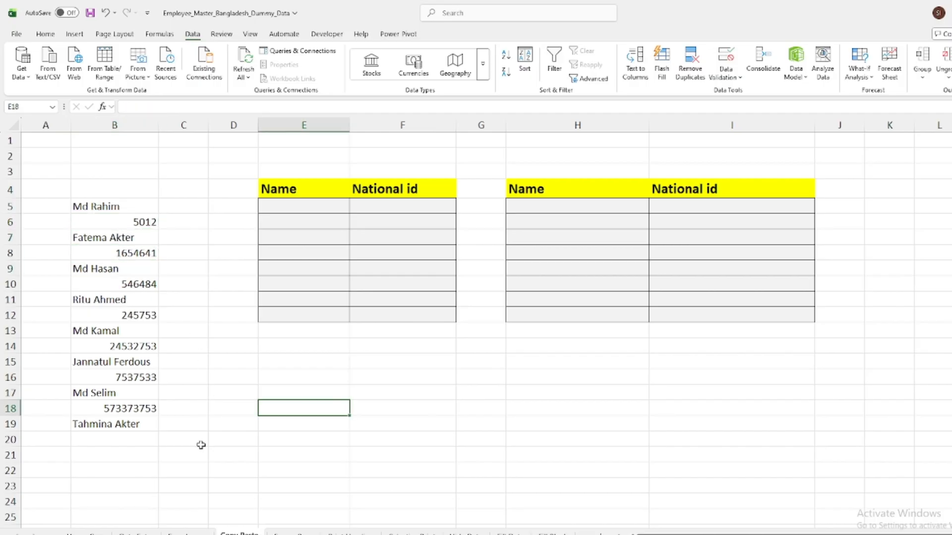
{"action": "left_click_drag", "start_coordinate": [321, 206], "coordinate": [308, 312]}
{"action": "left_click_drag", "start_coordinate": [378, 206], "coordinate": [377, 318]}
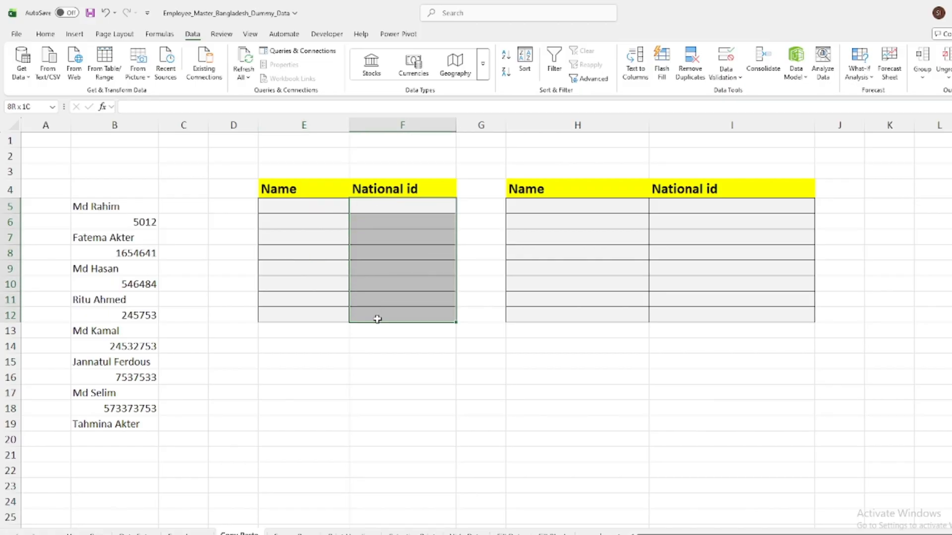
{"action": "left_click", "coordinate": [551, 423]}
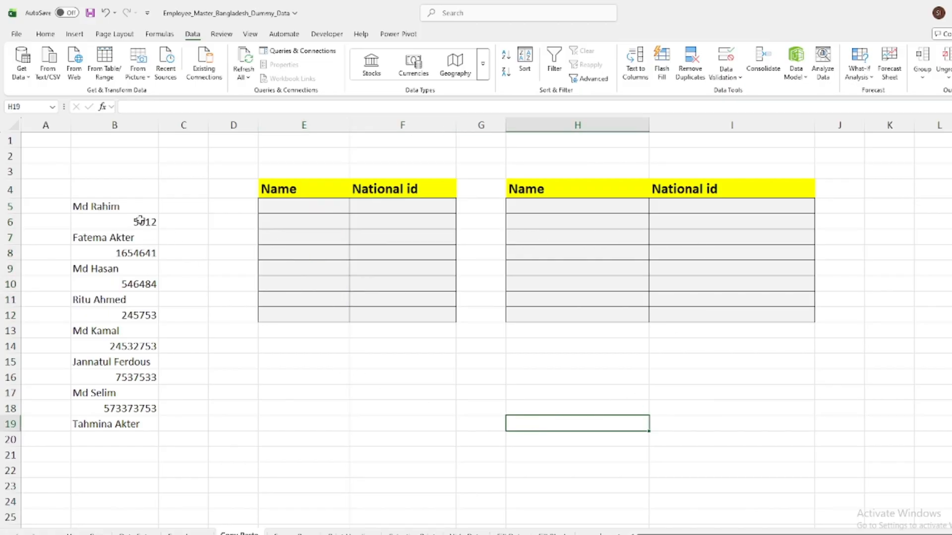
Copy the name in B5 to E5 and the ID number in B6 to F5 individually
{"action": "left_click", "coordinate": [125, 207]}
{"action": "key", "text": "ctrl+c"}
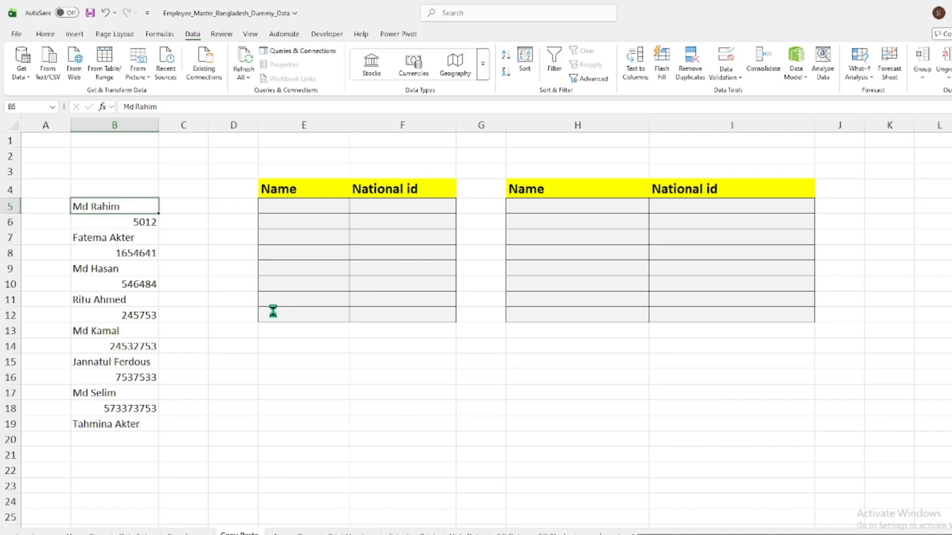
{"action": "left_click", "coordinate": [316, 211]}
{"action": "key", "text": "ctrl+v"}
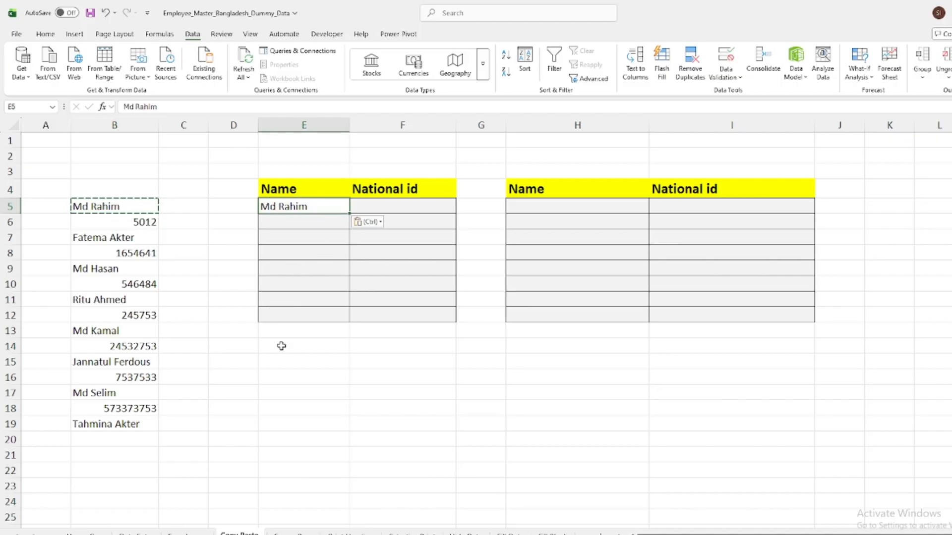
{"action": "left_click", "coordinate": [134, 222]}
{"action": "key", "text": "ctrl+c"}
{"action": "left_click", "coordinate": [380, 210]}
{"action": "key", "text": "ctrl+v"}
{"action": "key", "text": "ctrl"}
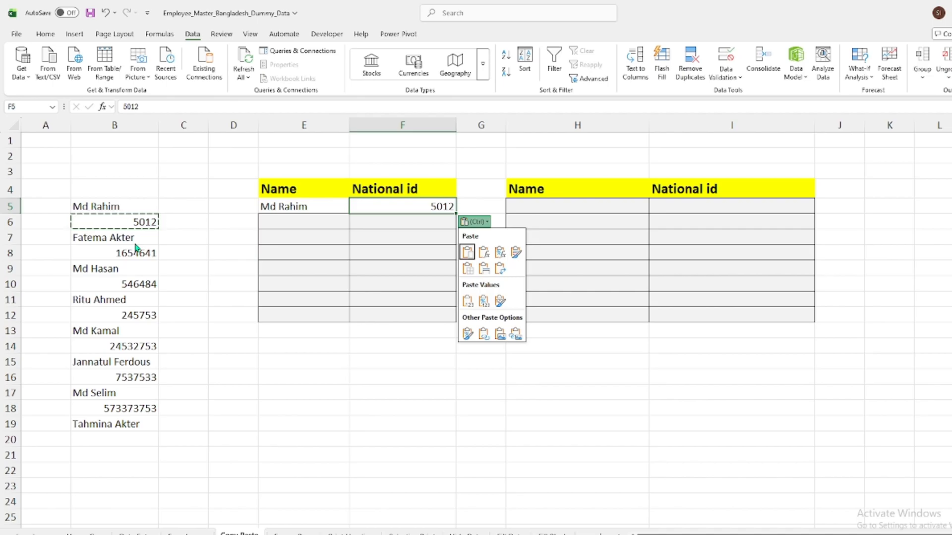
Undo both pastes in the first Name and National id table
{"action": "left_click", "coordinate": [230, 367]}
{"action": "key", "text": "ctrl+z"}
{"action": "key", "text": "ctrl+z"}
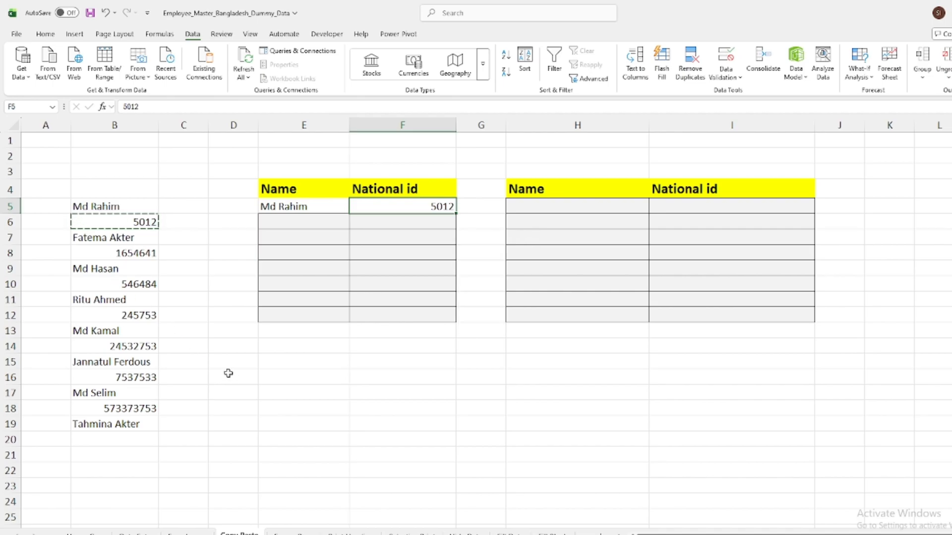
{"action": "left_click", "coordinate": [280, 372]}
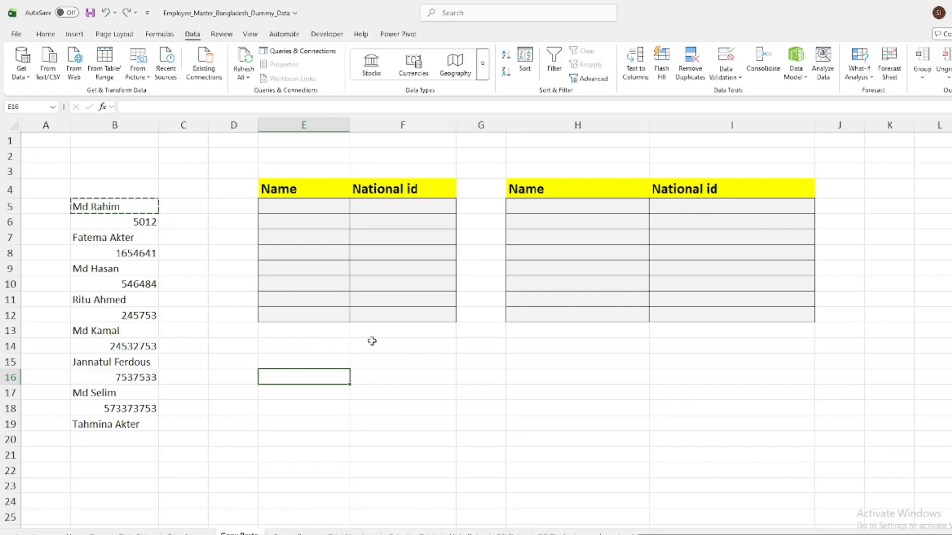
Select only the text constants within B5:B19 using Go To Special, excluding numbers, logicals and errors
{"action": "left_click_drag", "start_coordinate": [95, 206], "coordinate": [111, 421]}
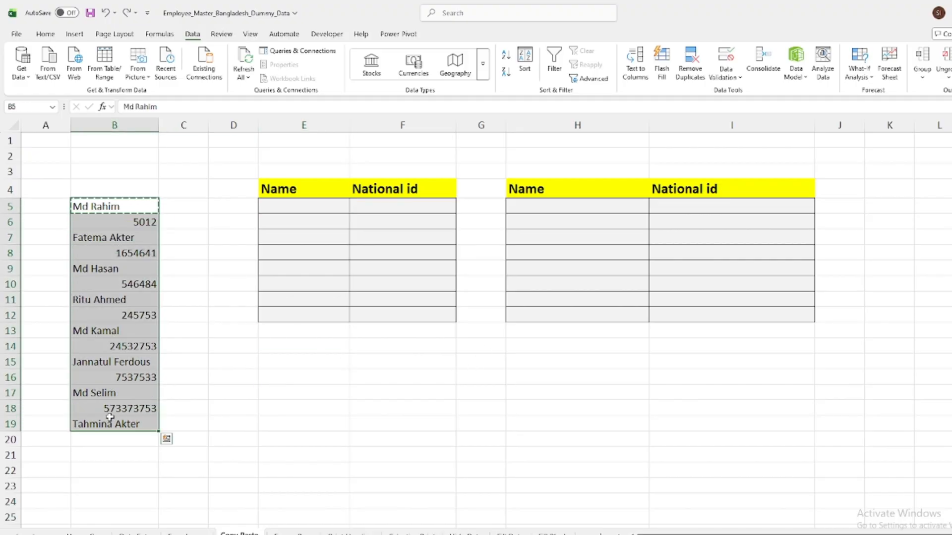
{"action": "key", "text": "F5"}
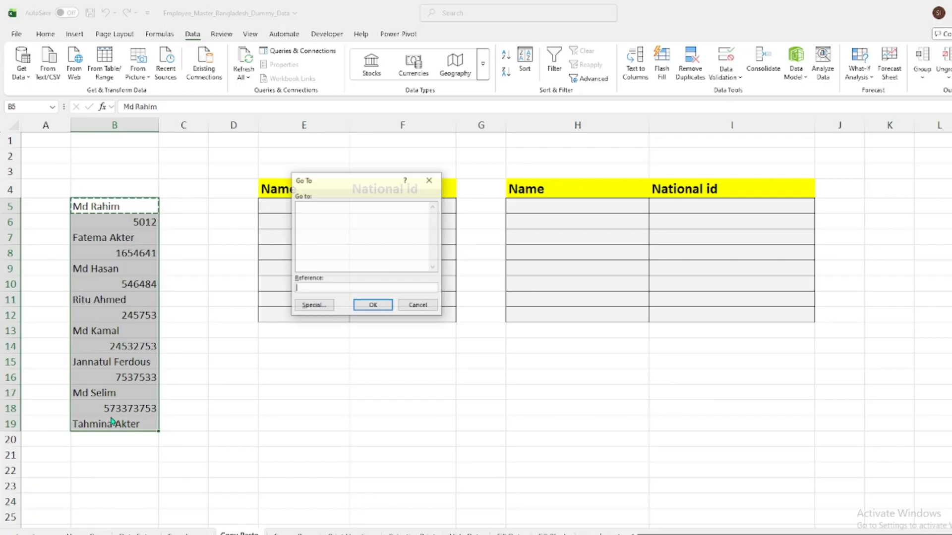
{"action": "left_click", "coordinate": [313, 306]}
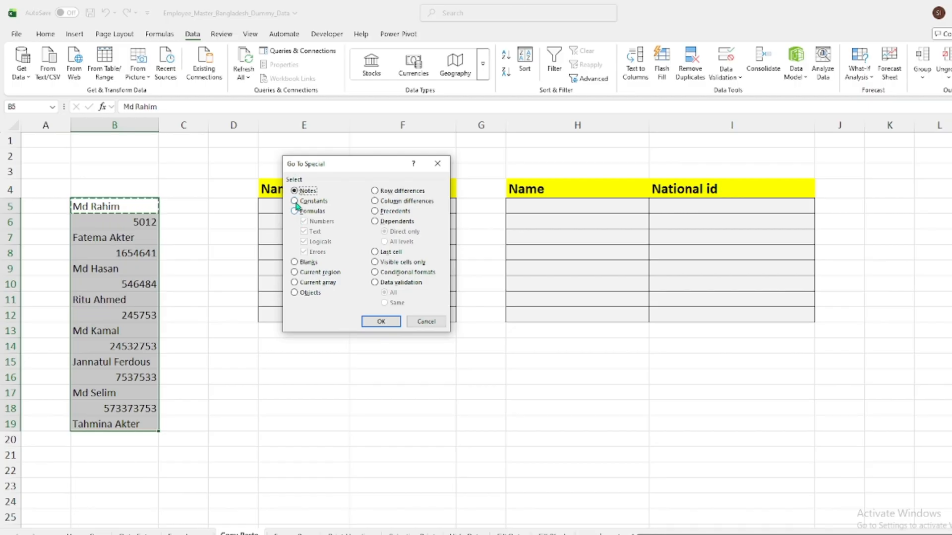
{"action": "left_click", "coordinate": [295, 202]}
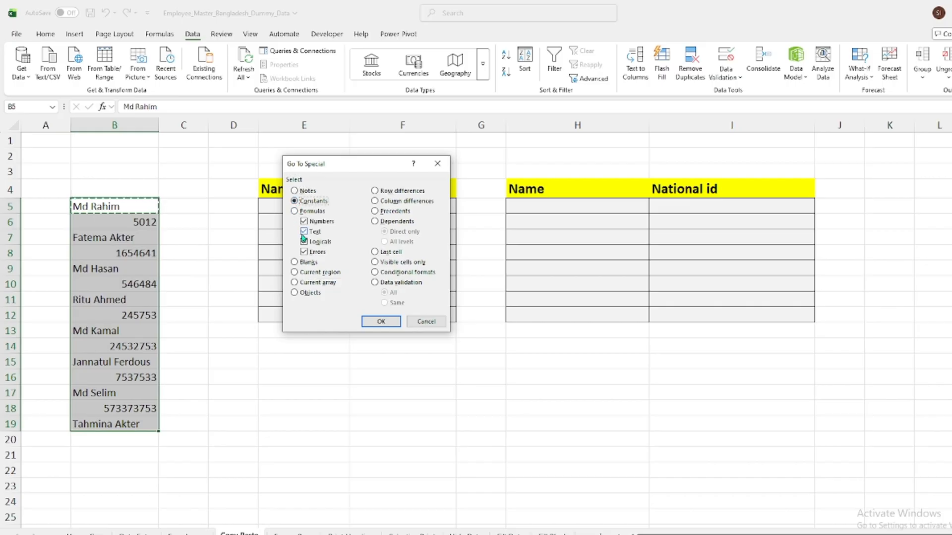
{"action": "left_click", "coordinate": [304, 221]}
{"action": "left_click", "coordinate": [304, 242]}
{"action": "left_click", "coordinate": [304, 252]}
{"action": "left_click", "coordinate": [377, 322]}
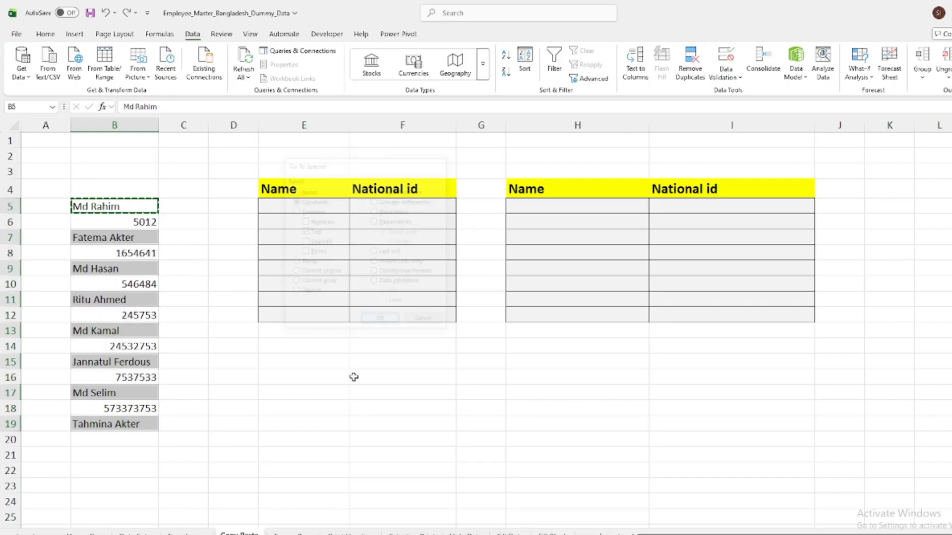
Copy the selected names from column B into the first table's Name column, starting at E5
{"action": "key", "text": "ctrl+c"}
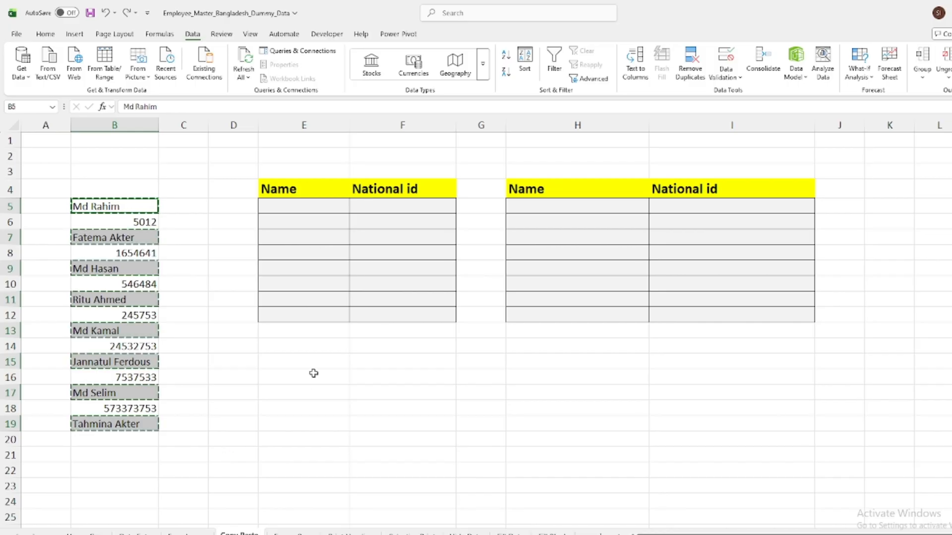
{"action": "left_click", "coordinate": [320, 211]}
{"action": "key", "text": "ctrl+v"}
{"action": "key", "text": "ctrl"}
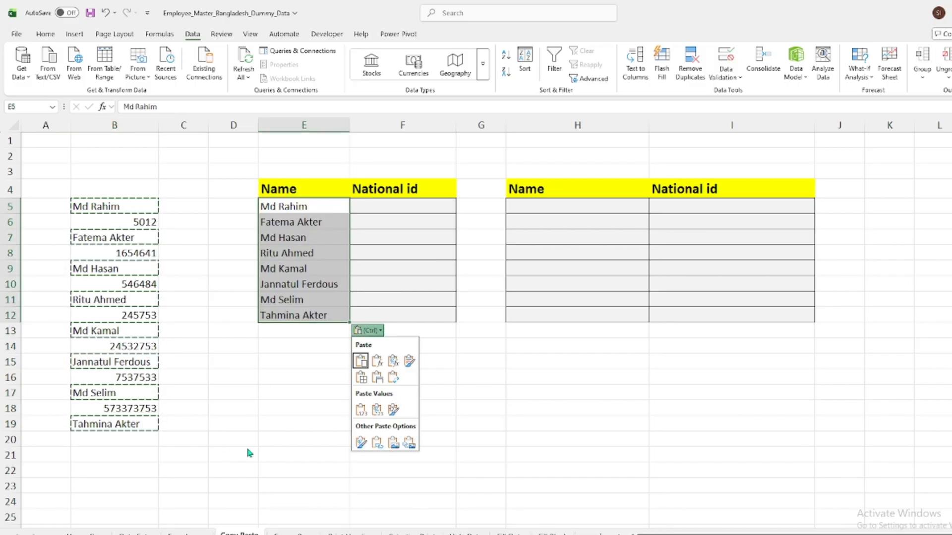
{"action": "left_click", "coordinate": [402, 392]}
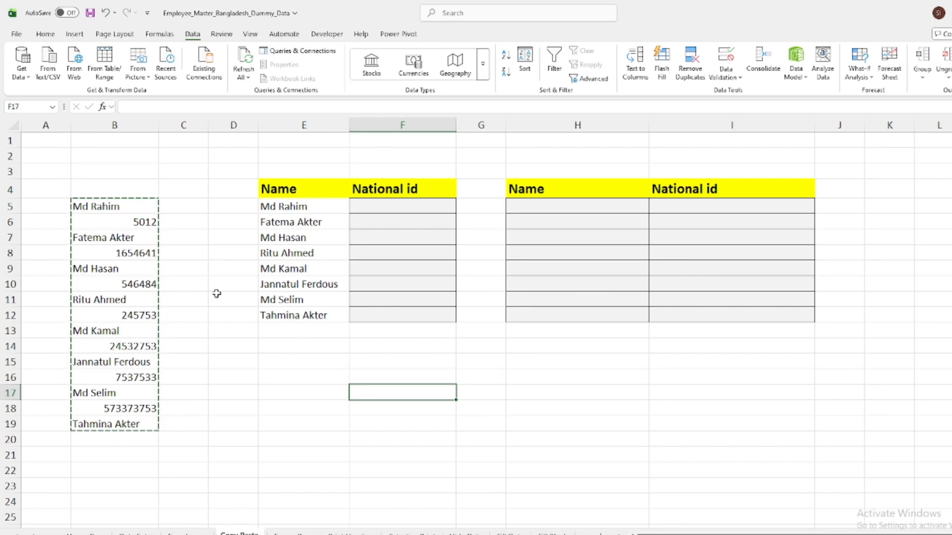
Select only the numeric constants within B5:B19 using Go To Special, excluding text, logicals and errors
{"action": "left_click_drag", "start_coordinate": [126, 207], "coordinate": [129, 421]}
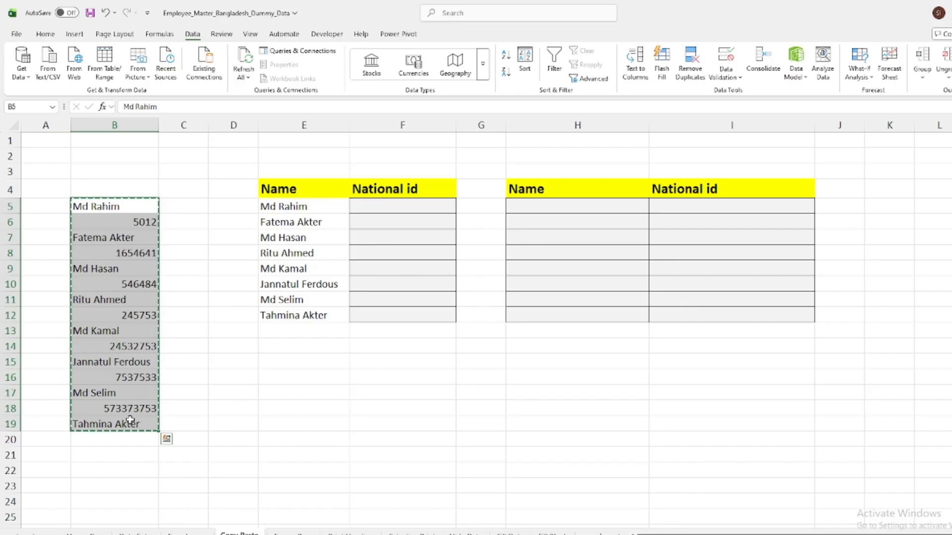
{"action": "key", "text": "ctrl+g"}
{"action": "left_click", "coordinate": [314, 305]}
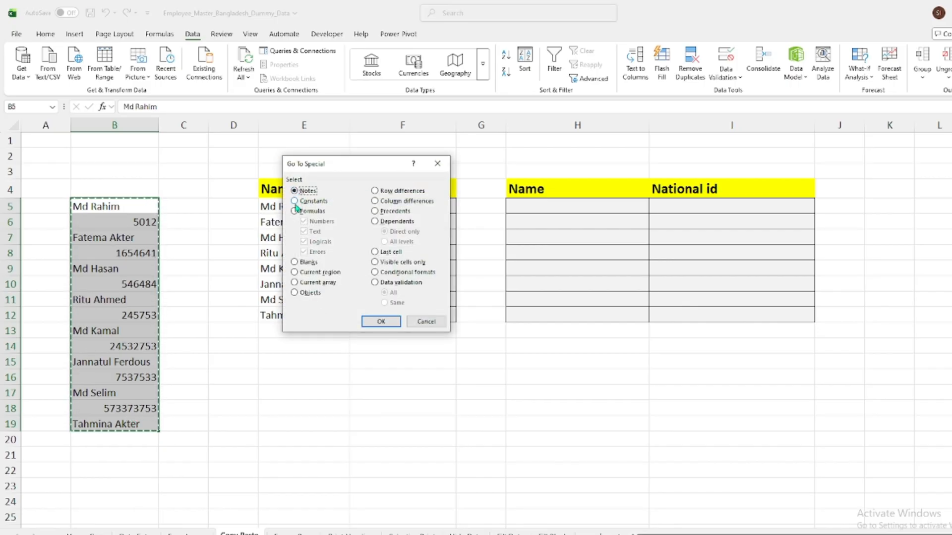
{"action": "left_click", "coordinate": [295, 201]}
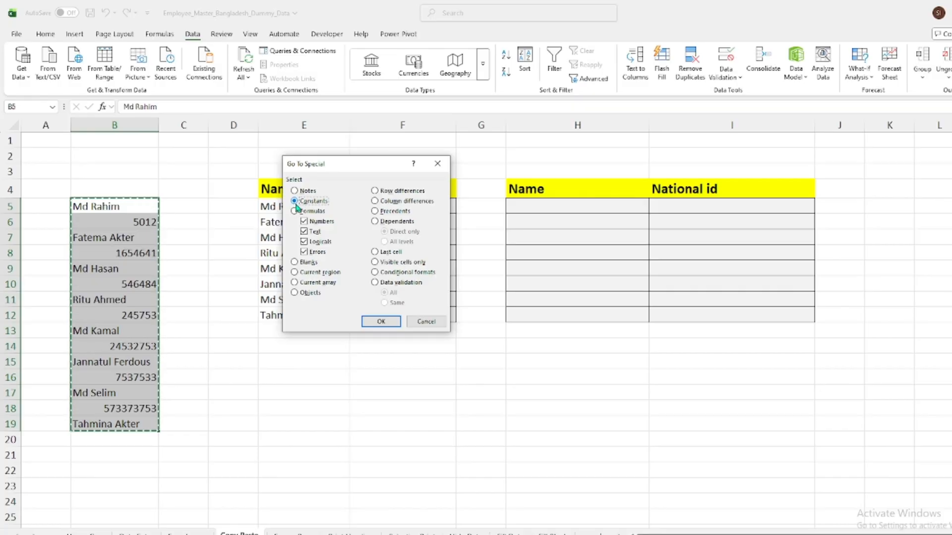
{"action": "left_click", "coordinate": [304, 232]}
{"action": "left_click", "coordinate": [303, 241]}
{"action": "left_click", "coordinate": [305, 253]}
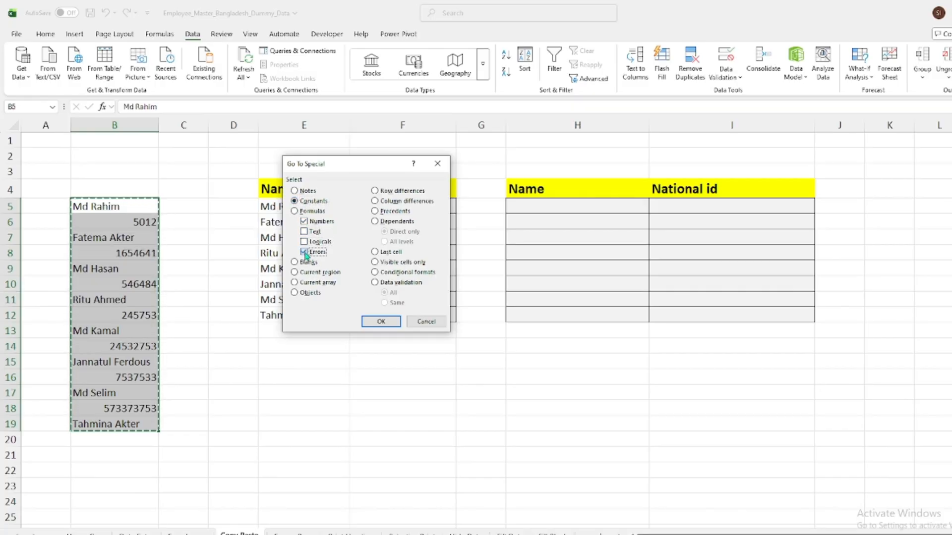
{"action": "left_click", "coordinate": [381, 322]}
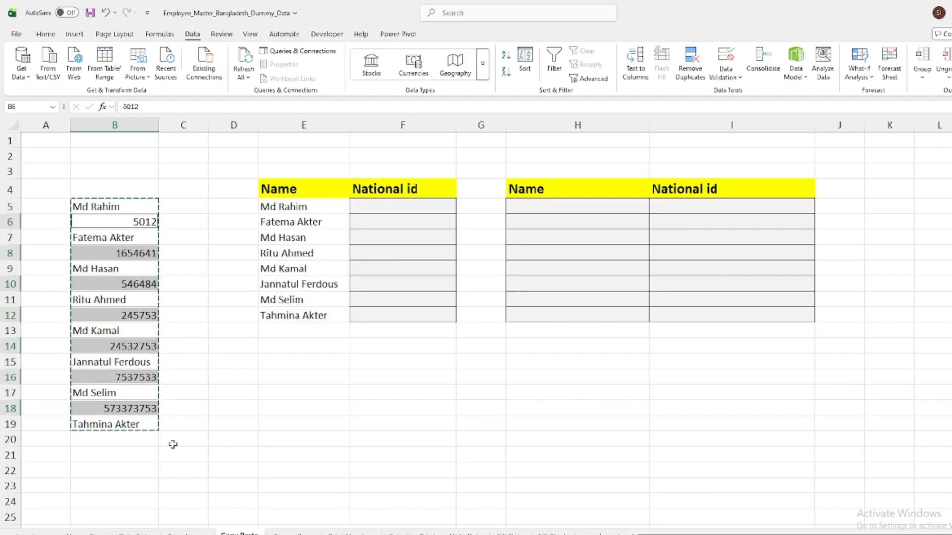
Copy the selected ID numbers into the first table's National id column from F5 and compare them with the end of the source list
{"action": "left_click", "coordinate": [397, 209]}
{"action": "key", "text": "ctrl+v"}
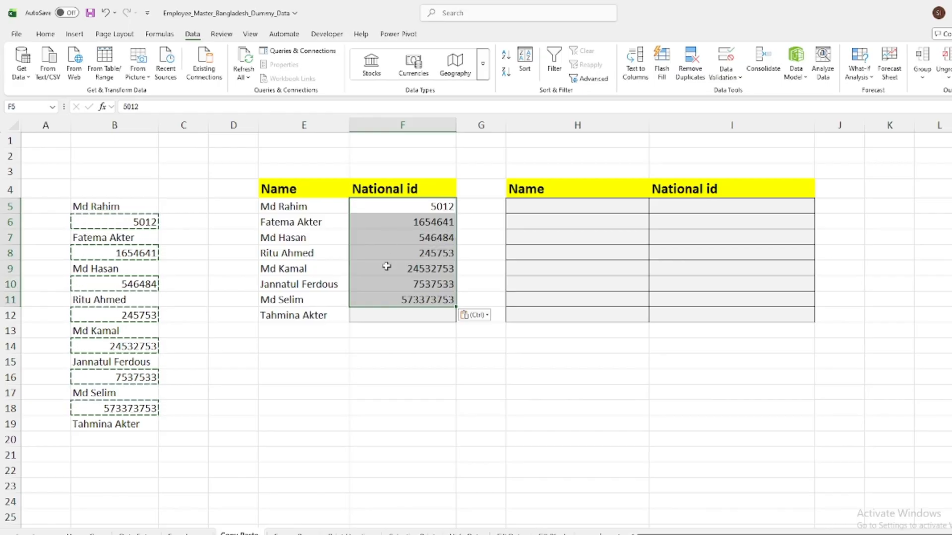
{"action": "left_click", "coordinate": [354, 386]}
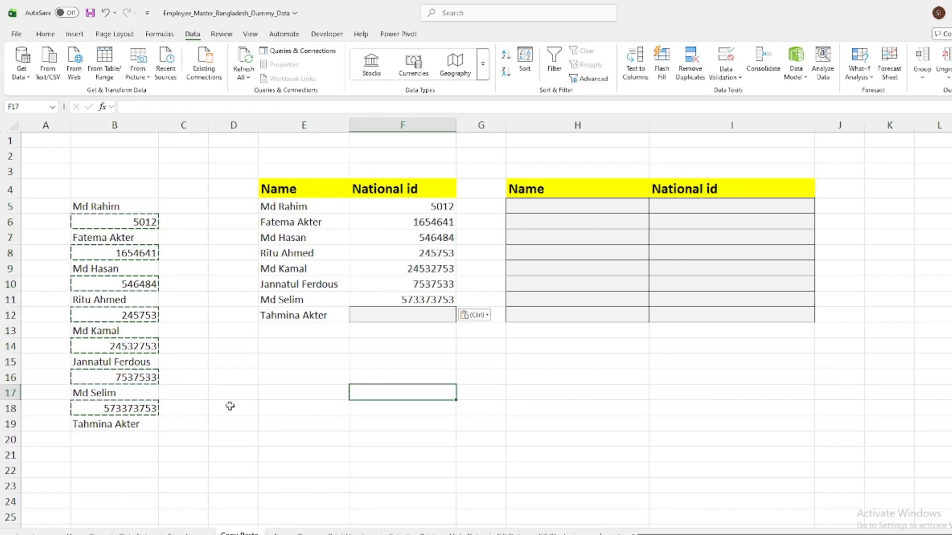
{"action": "left_click", "coordinate": [143, 423]}
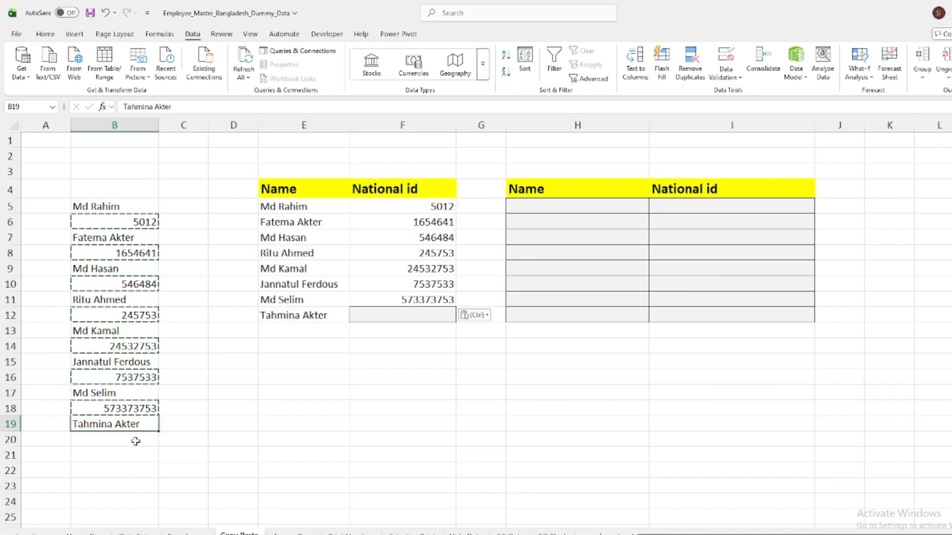
{"action": "left_click", "coordinate": [136, 442]}
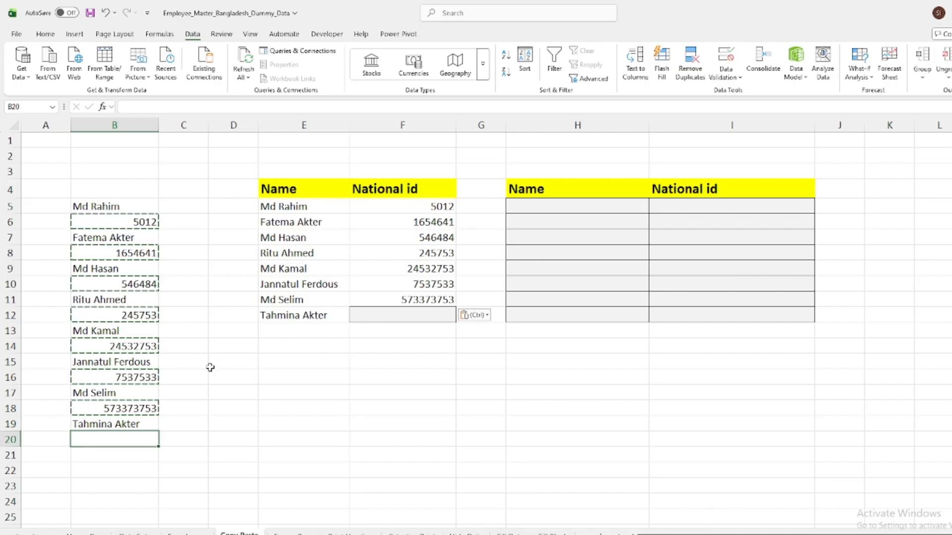
{"action": "left_click", "coordinate": [368, 379]}
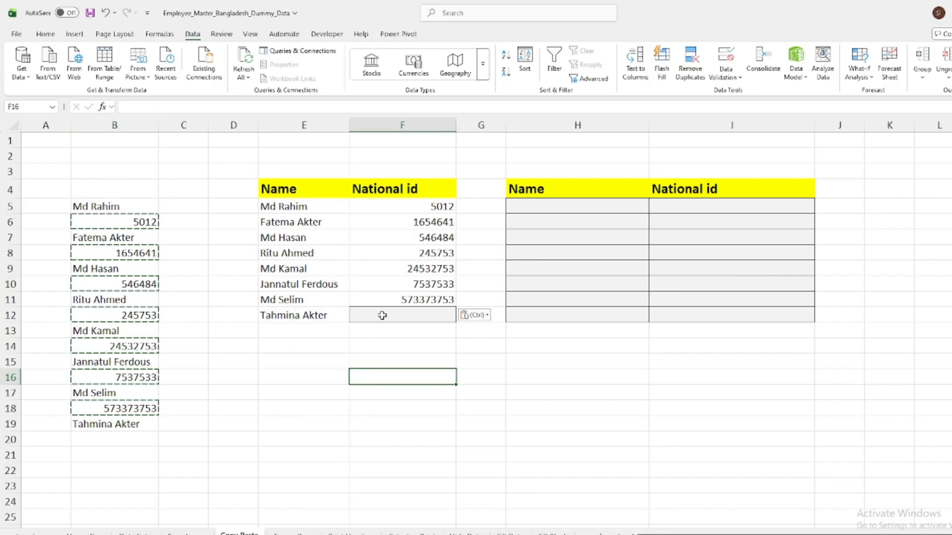
{"action": "left_click", "coordinate": [413, 211]}
{"action": "left_click_drag", "start_coordinate": [409, 232], "coordinate": [400, 305]}
{"action": "left_click", "coordinate": [579, 411]}
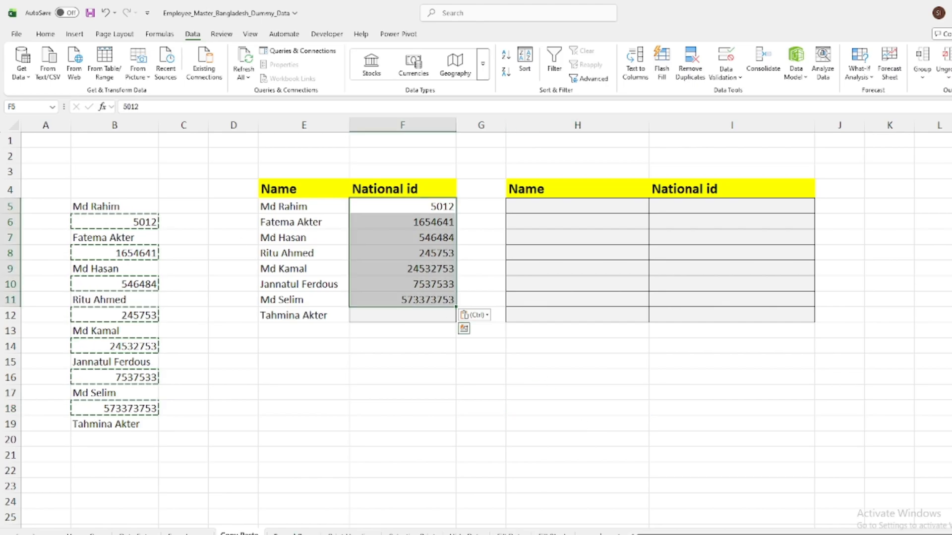
Switch to the Freeze Pane sheet and examine the employee list down to its last record, noting whether the column headers stay in view
{"action": "left_click", "coordinate": [293, 534]}
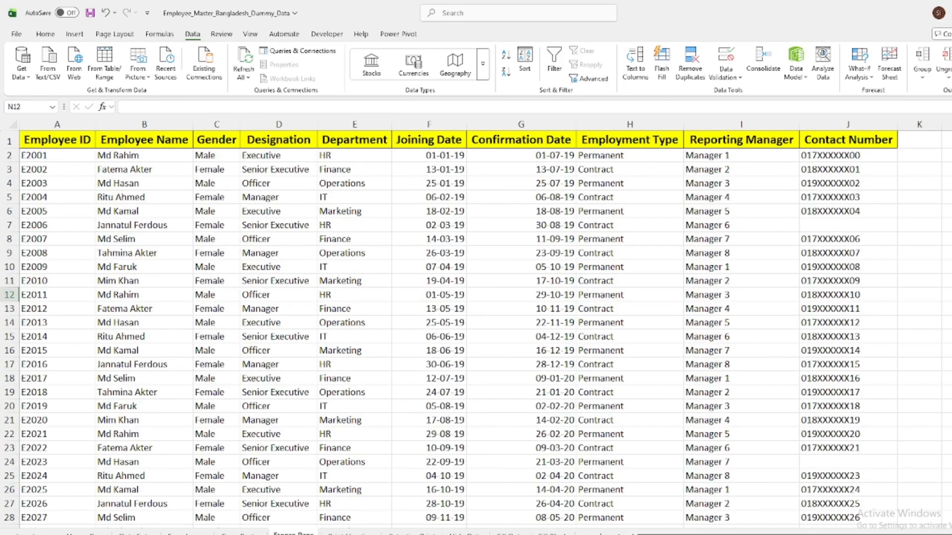
{"action": "scroll", "coordinate": [558, 222], "scroll_direction": "down", "scroll_amount": 7}
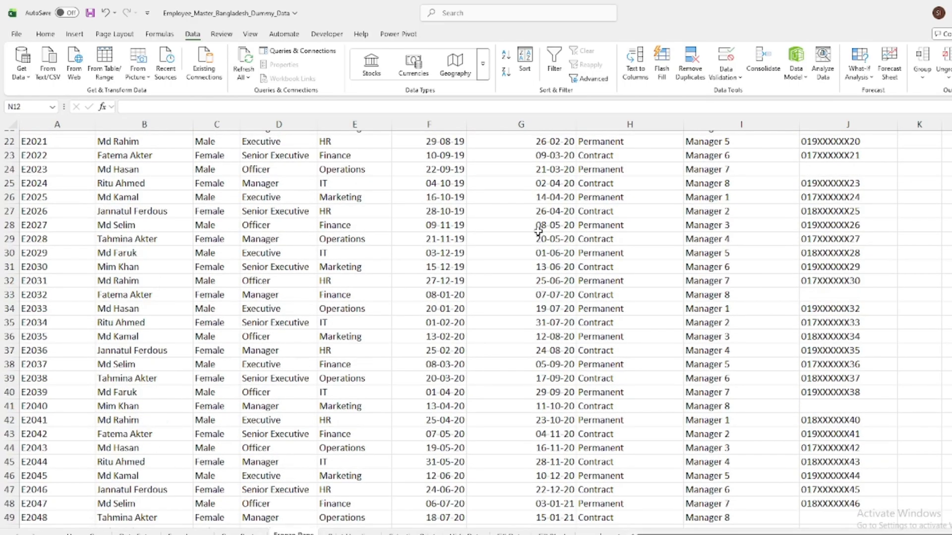
{"action": "scroll", "coordinate": [536, 236], "scroll_direction": "down", "scroll_amount": 20}
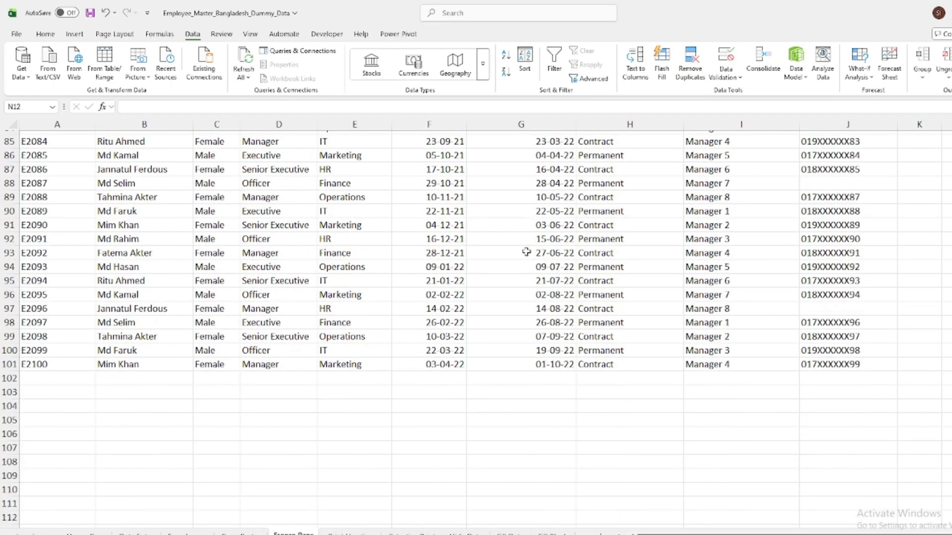
{"action": "scroll", "coordinate": [526, 255], "scroll_direction": "up", "scroll_amount": 10}
{"action": "scroll", "coordinate": [524, 259], "scroll_direction": "up", "scroll_amount": 18}
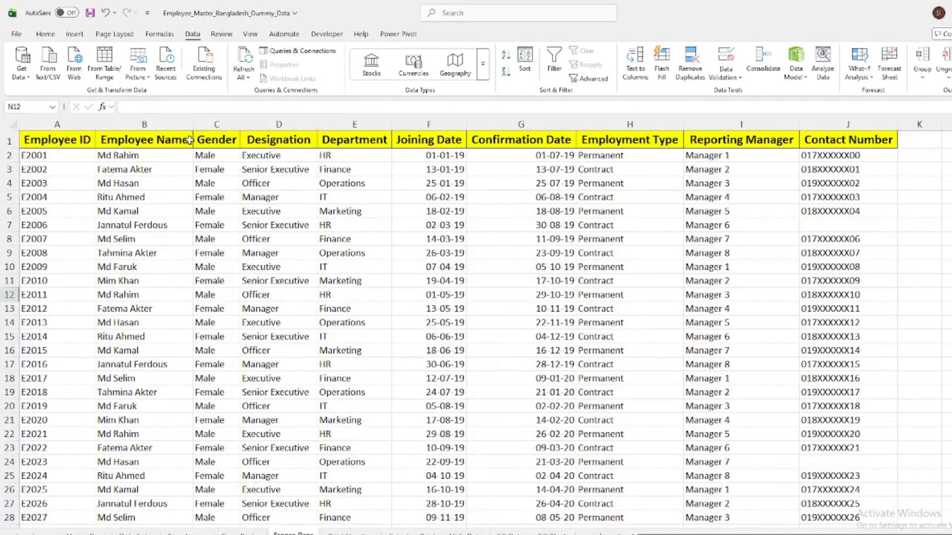
{"action": "scroll", "coordinate": [534, 161], "scroll_direction": "down", "scroll_amount": 16}
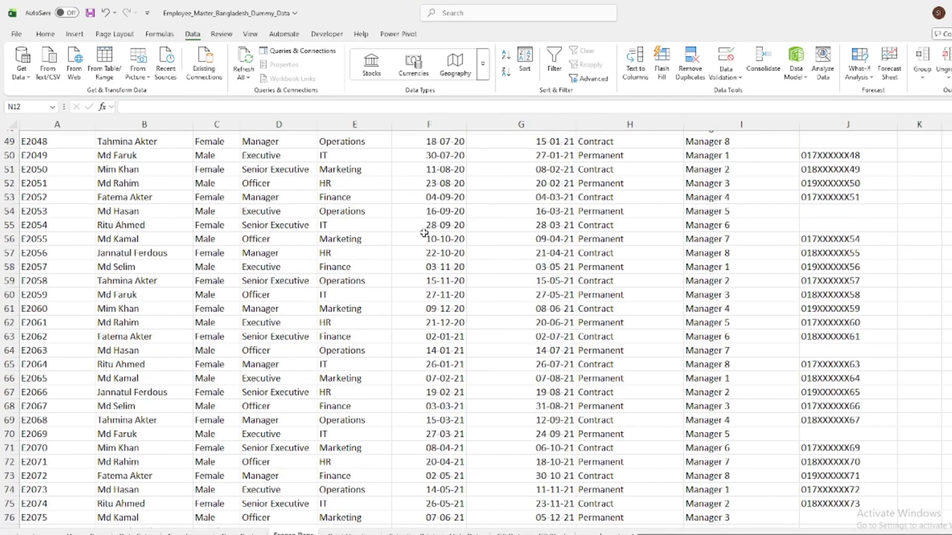
{"action": "left_click_drag", "start_coordinate": [427, 239], "coordinate": [438, 347]}
{"action": "left_click_drag", "start_coordinate": [358, 239], "coordinate": [361, 378]}
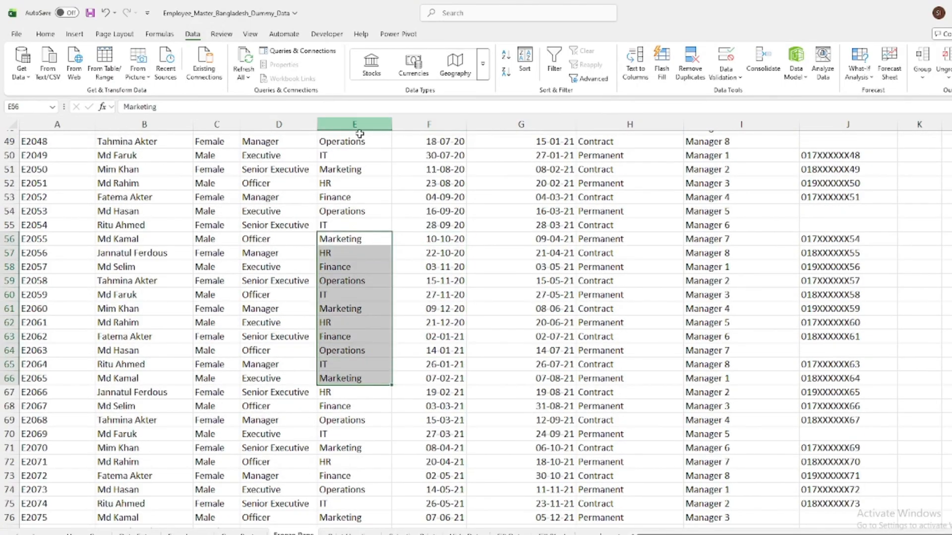
{"action": "scroll", "coordinate": [462, 259], "scroll_direction": "up", "scroll_amount": 16}
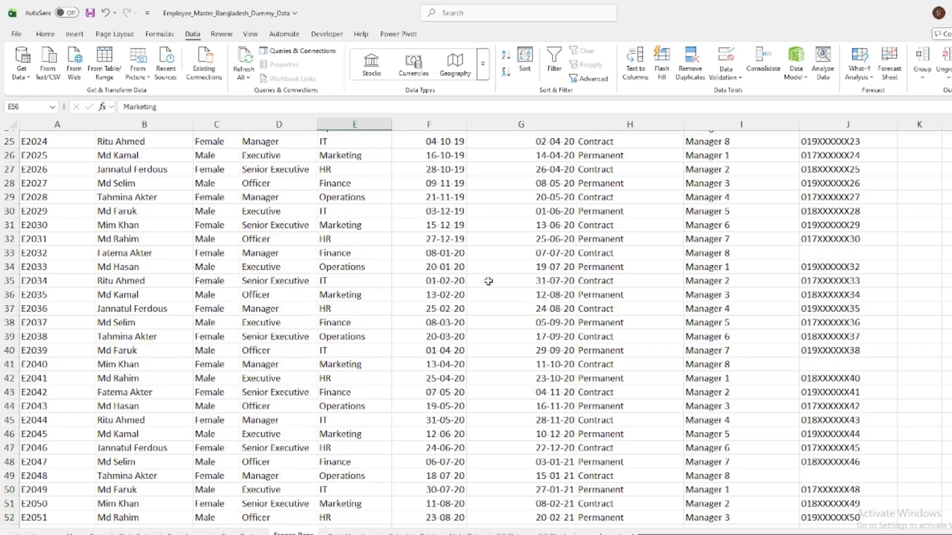
{"action": "left_click", "coordinate": [944, 170]}
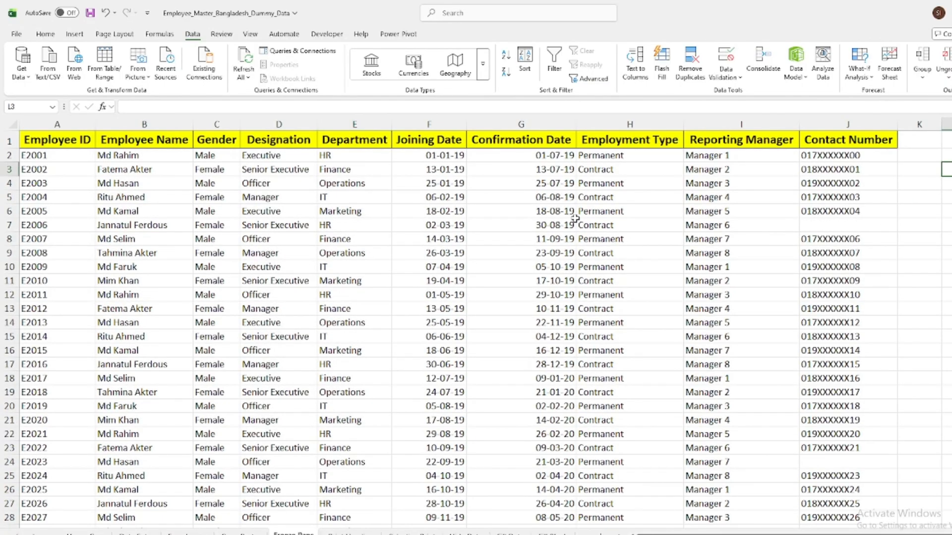
Freeze the top row of the employee list and check the headers against the records down to the end
{"action": "left_click", "coordinate": [92, 169]}
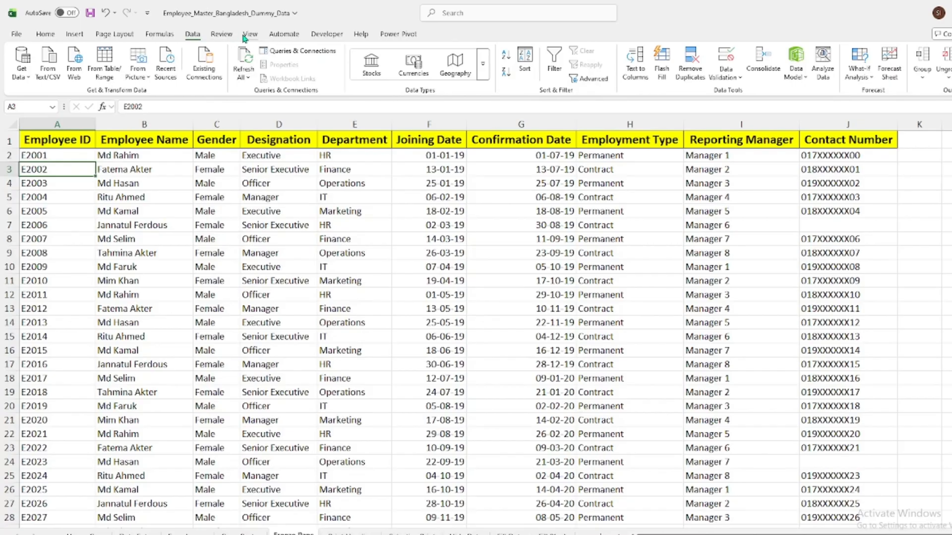
{"action": "left_click", "coordinate": [246, 36]}
{"action": "left_click", "coordinate": [572, 69]}
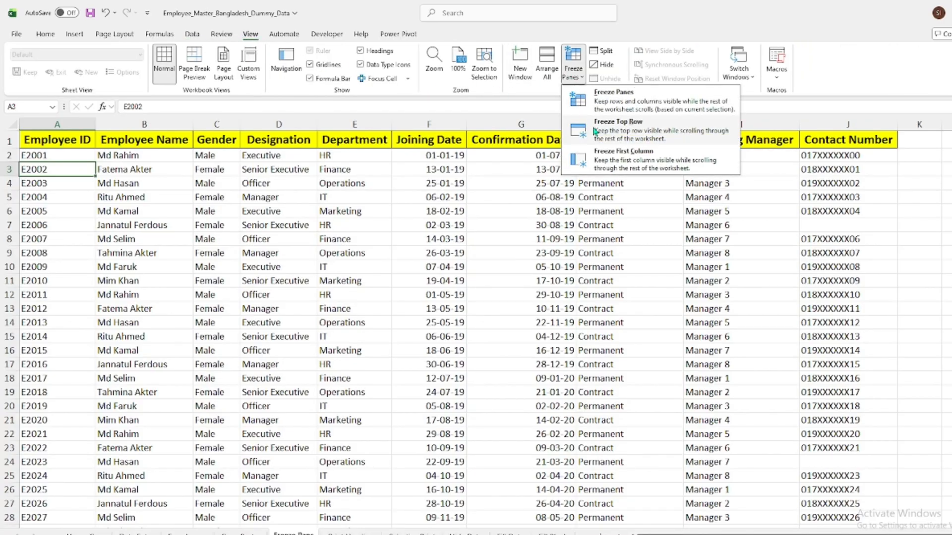
{"action": "left_click", "coordinate": [626, 130]}
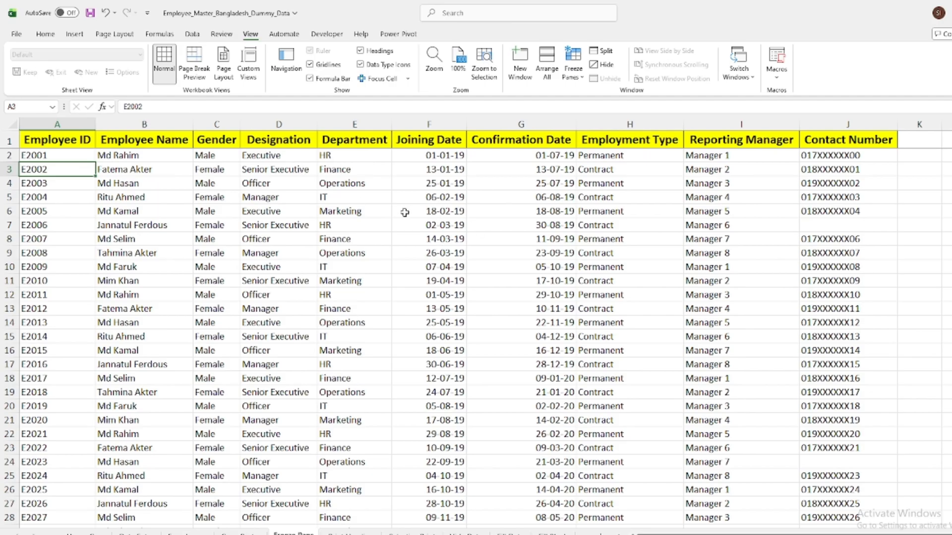
{"action": "scroll", "coordinate": [399, 218], "scroll_direction": "down", "scroll_amount": 16}
{"action": "scroll", "coordinate": [392, 239], "scroll_direction": "down", "scroll_amount": 16}
{"action": "scroll", "coordinate": [389, 239], "scroll_direction": "up", "scroll_amount": 12}
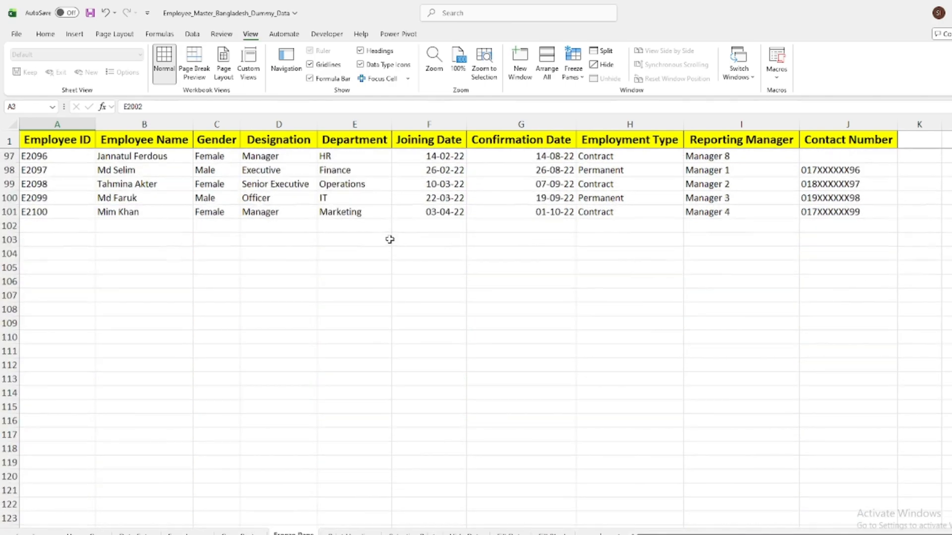
{"action": "scroll", "coordinate": [390, 239], "scroll_direction": "up", "scroll_amount": 20}
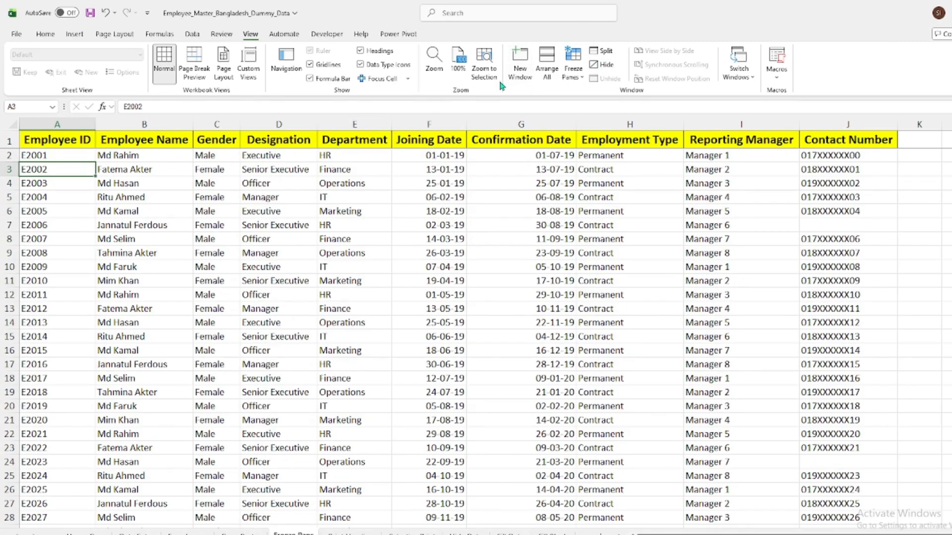
Unfreeze the panes on the employee sheet and check how the header row behaves again
{"action": "left_click", "coordinate": [573, 74]}
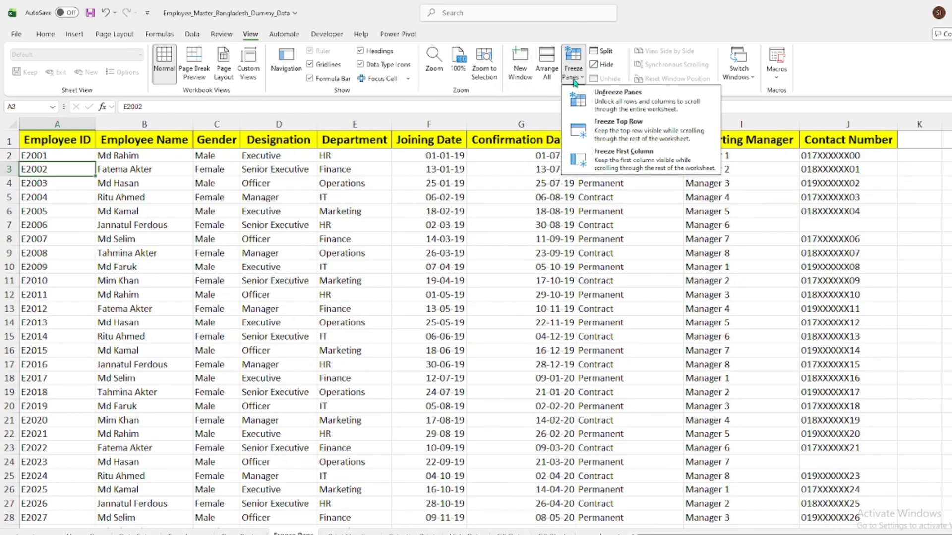
{"action": "left_click", "coordinate": [615, 104]}
{"action": "left_click", "coordinate": [595, 212]}
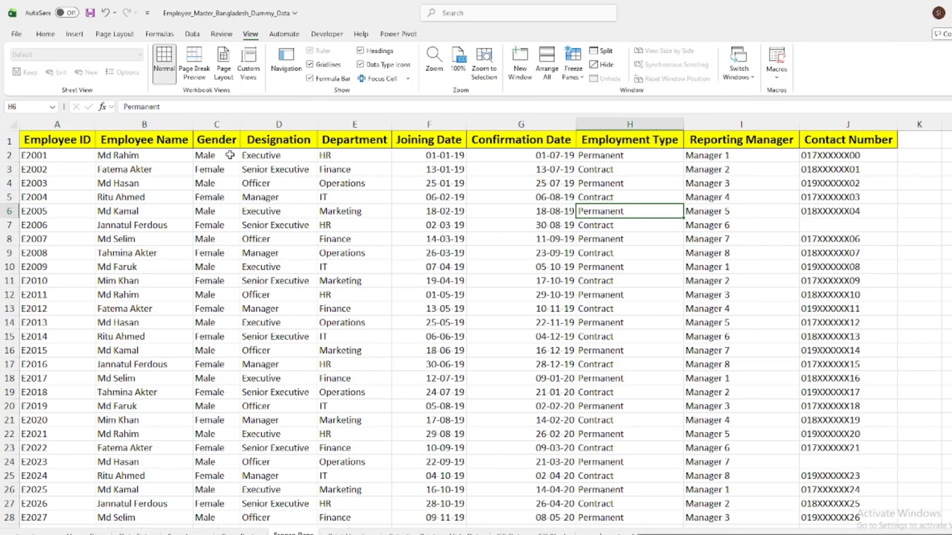
{"action": "scroll", "coordinate": [229, 155], "scroll_direction": "down", "scroll_amount": 8}
{"action": "scroll", "coordinate": [276, 239], "scroll_direction": "up", "scroll_amount": 8}
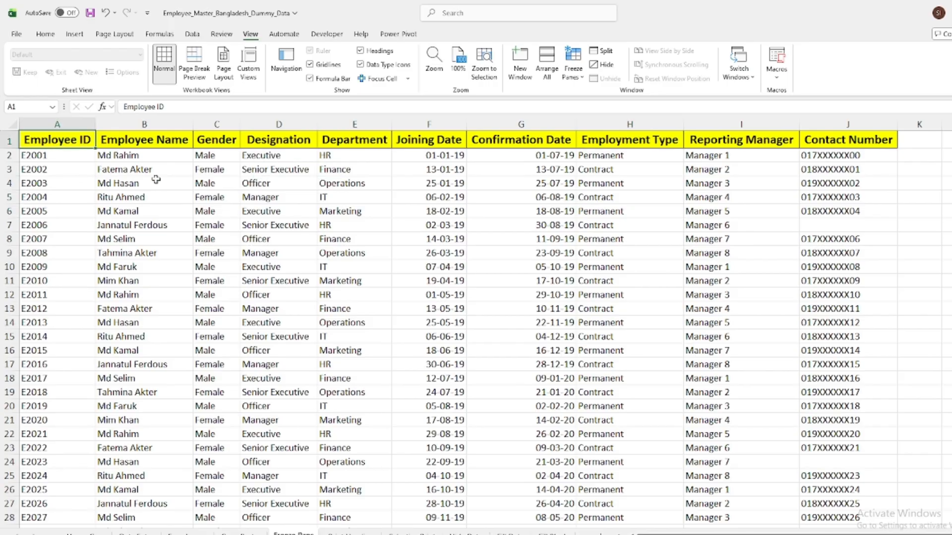
Examine the unfrozen employee list across to Contact Number, checking whether the Employee ID and Employee Name columns stay in view
{"action": "left_click", "coordinate": [167, 156]}
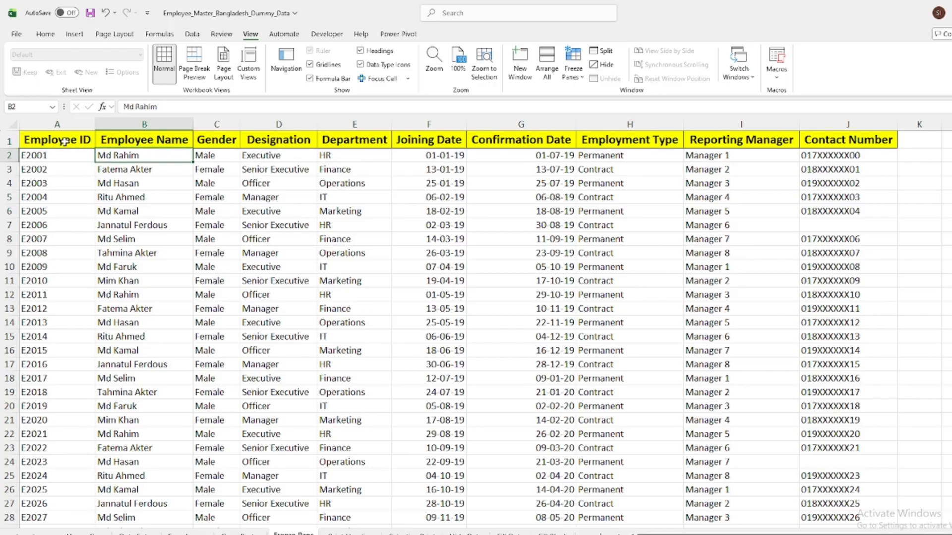
{"action": "left_click_drag", "start_coordinate": [75, 140], "coordinate": [353, 141]}
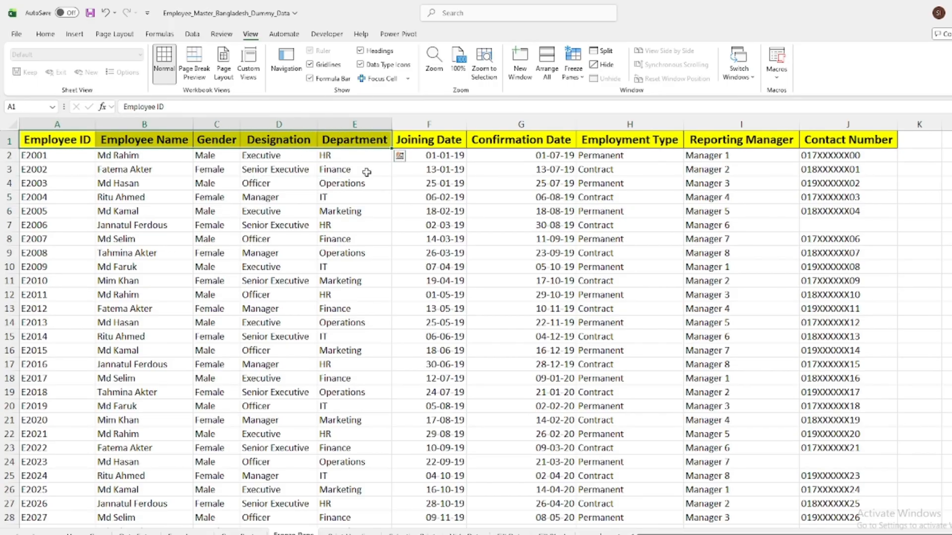
{"action": "left_click_drag", "start_coordinate": [41, 157], "coordinate": [149, 170]}
{"action": "left_click_drag", "start_coordinate": [154, 212], "coordinate": [154, 334]}
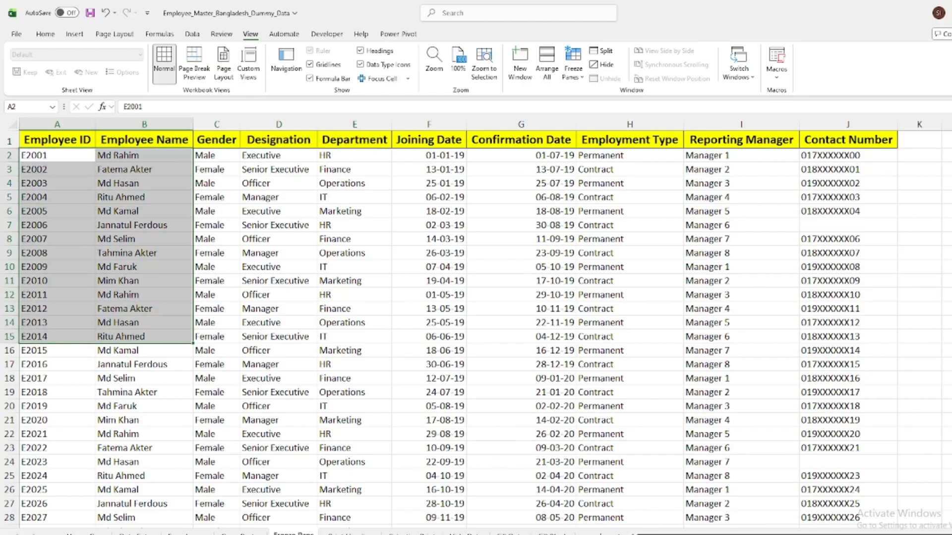
{"action": "scroll", "coordinate": [475, 327], "scroll_direction": "right", "scroll_amount": 3}
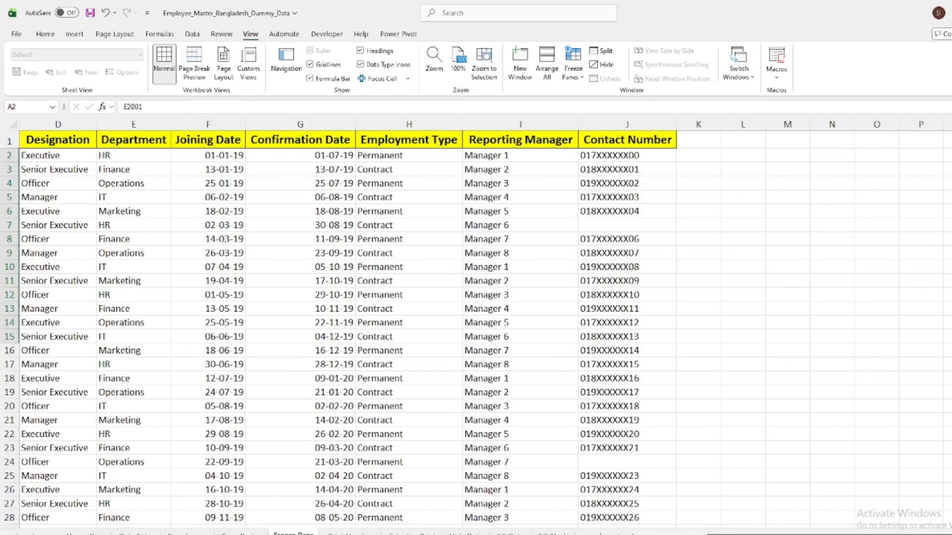
{"action": "scroll", "coordinate": [475, 327], "scroll_direction": "left", "scroll_amount": 1}
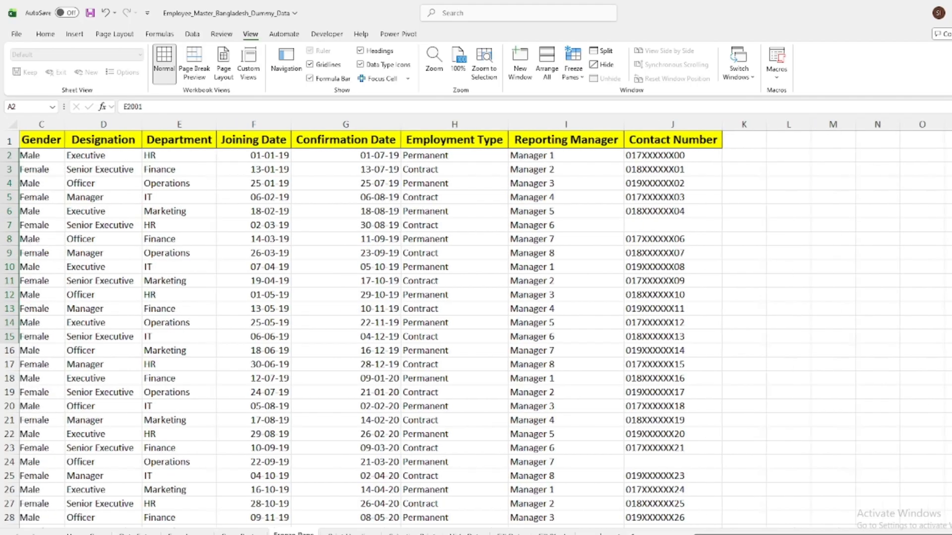
{"action": "scroll", "coordinate": [130, 167], "scroll_direction": "left", "scroll_amount": 2}
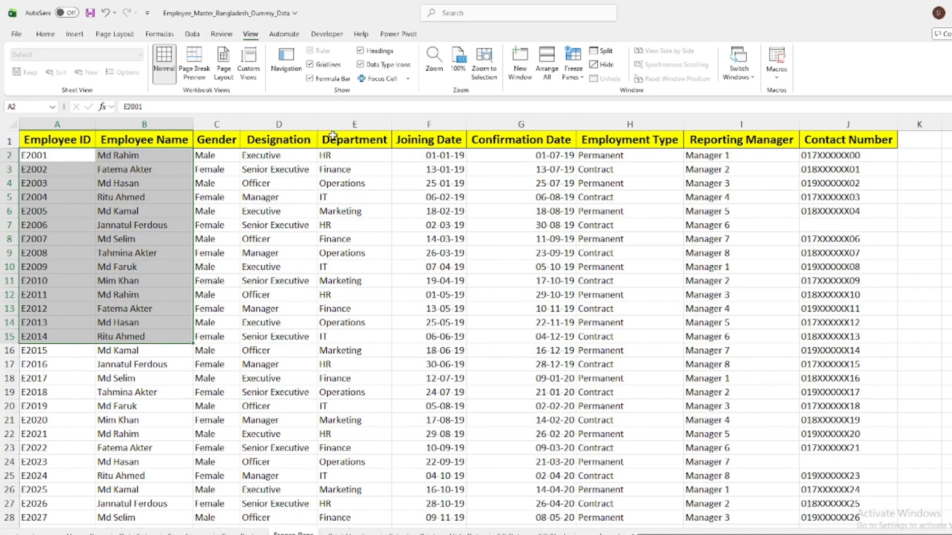
{"action": "left_click", "coordinate": [936, 200]}
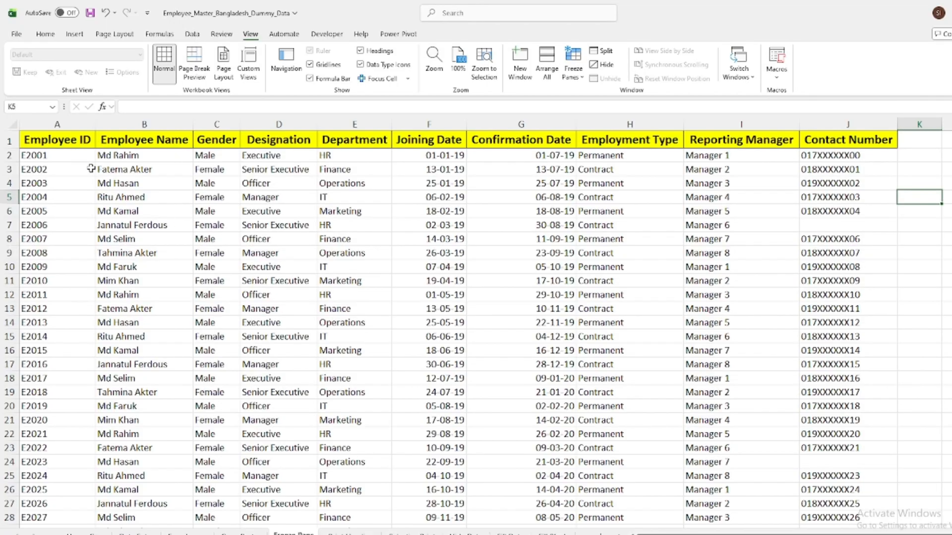
Freeze the header row together with the Employee ID and Employee Name columns by applying Freeze Panes at cell C2
{"action": "left_click_drag", "start_coordinate": [65, 159], "coordinate": [159, 304]}
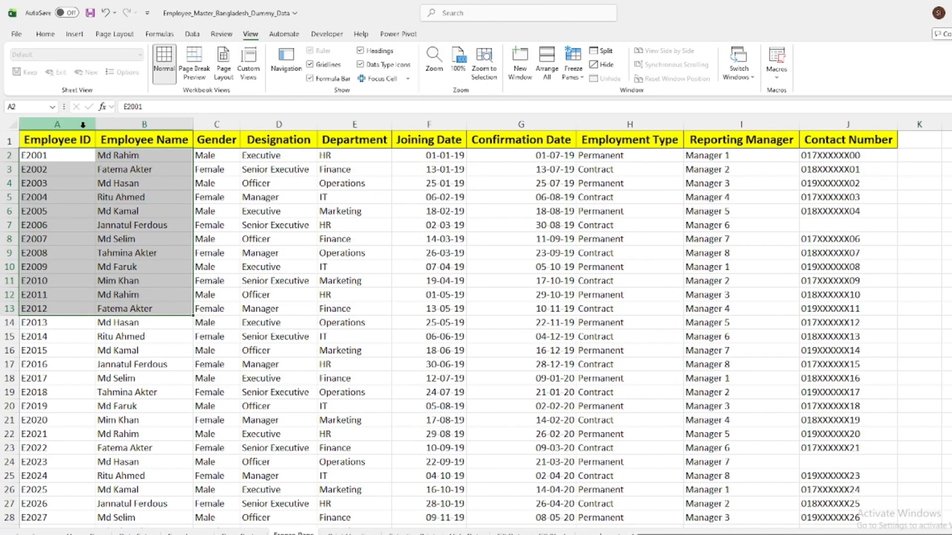
{"action": "left_click_drag", "start_coordinate": [90, 143], "coordinate": [218, 143]}
{"action": "left_click", "coordinate": [210, 156]}
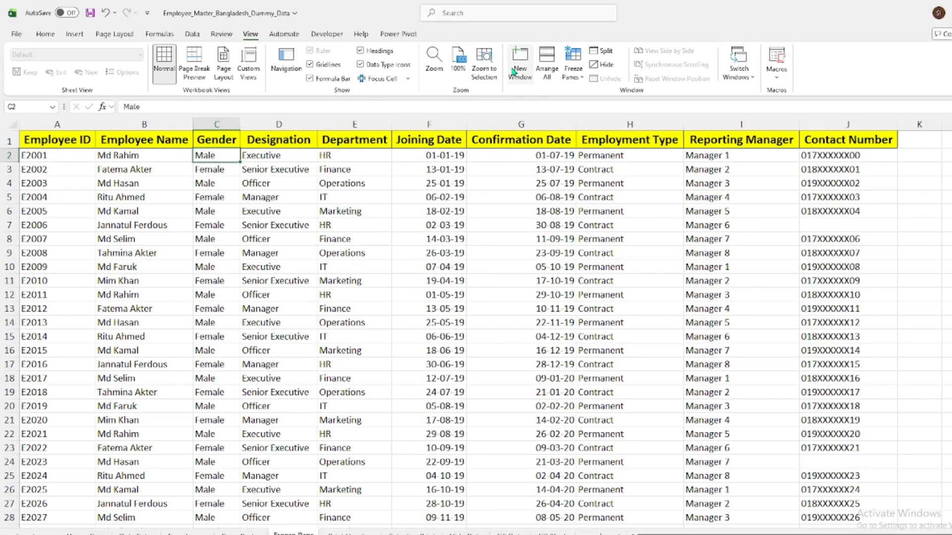
{"action": "left_click", "coordinate": [572, 74]}
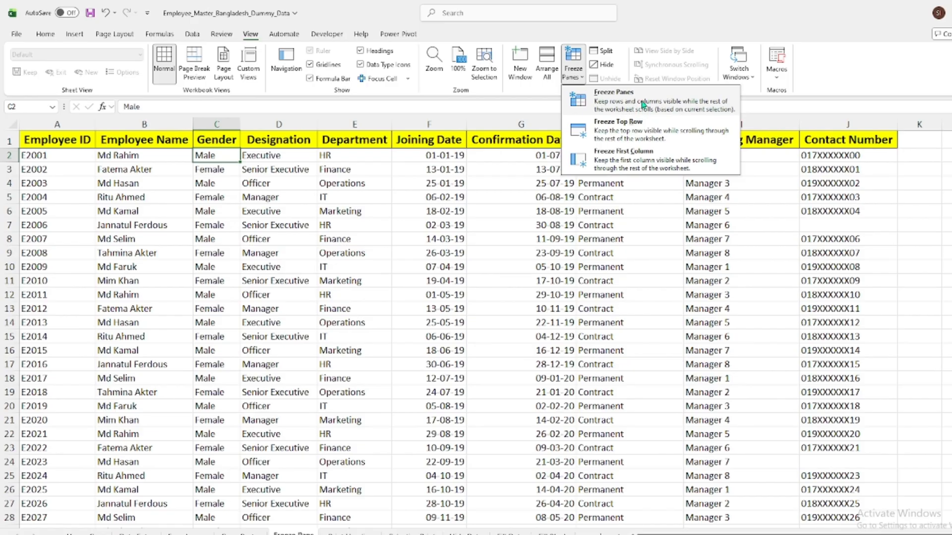
{"action": "left_click", "coordinate": [640, 106]}
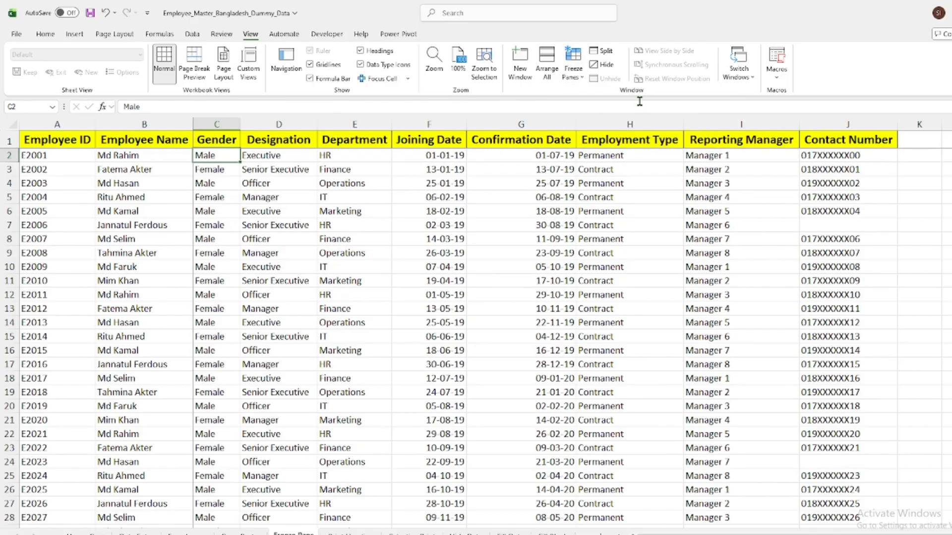
Check the frozen header row and first two columns against records further down and across, and unfreeze the panes
{"action": "scroll", "coordinate": [246, 203], "scroll_direction": "down", "scroll_amount": 18}
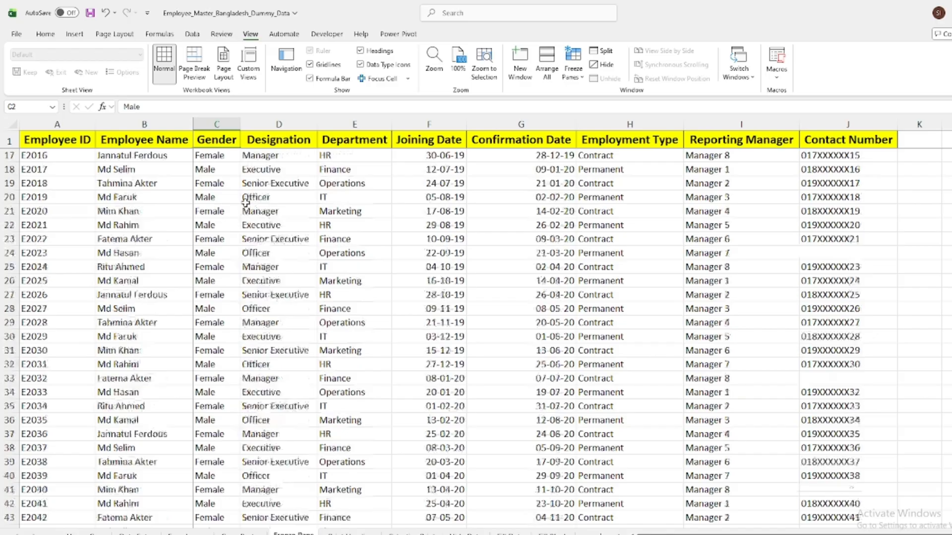
{"action": "scroll", "coordinate": [245, 208], "scroll_direction": "up", "scroll_amount": 18}
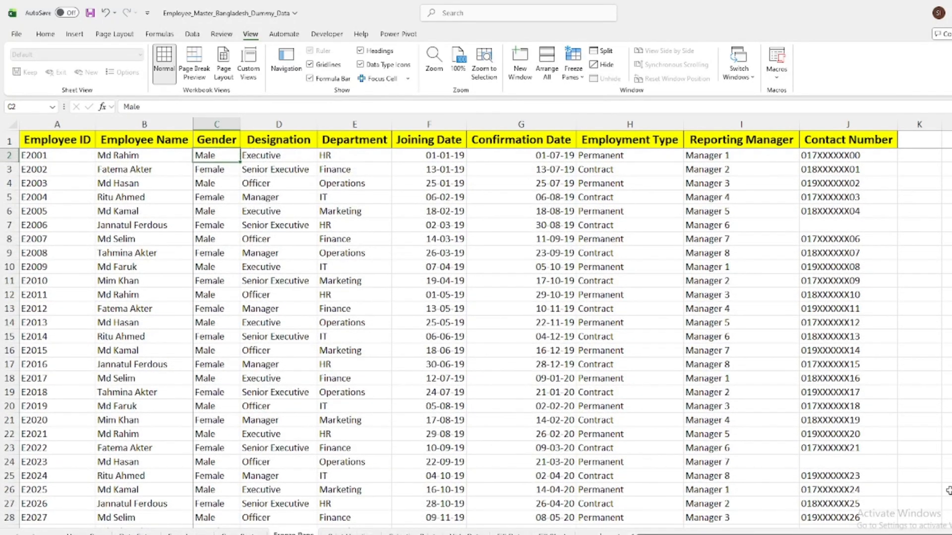
{"action": "scroll", "coordinate": [565, 322], "scroll_direction": "right", "scroll_amount": 5}
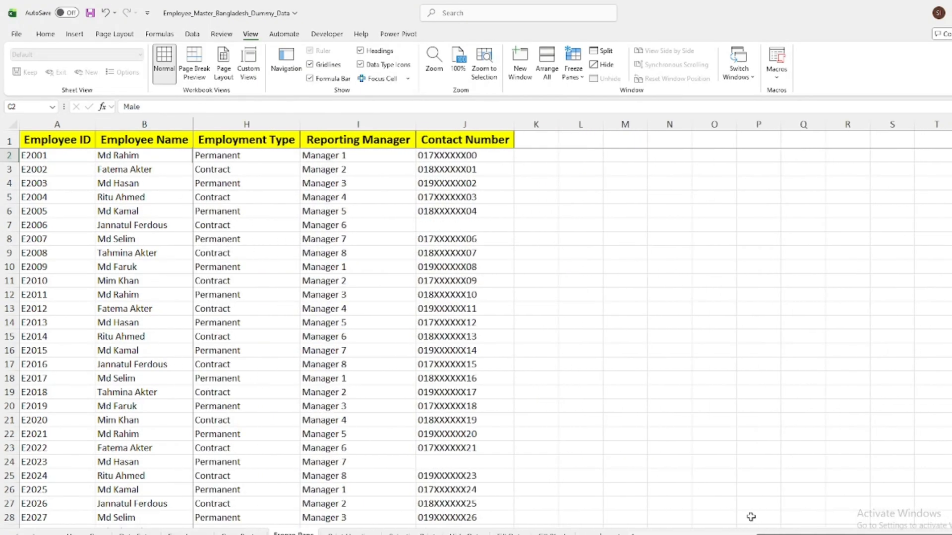
{"action": "scroll", "coordinate": [456, 281], "scroll_direction": "left", "scroll_amount": 5}
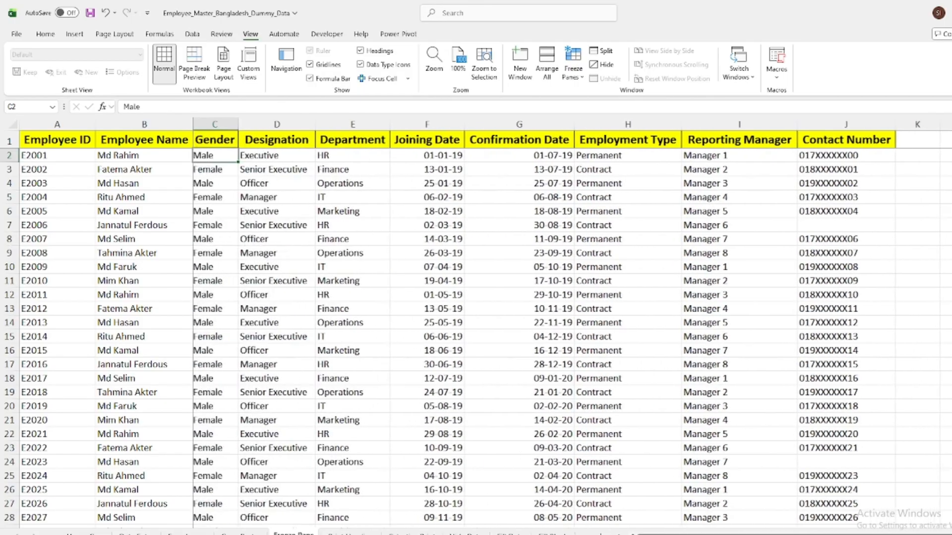
{"action": "left_click", "coordinate": [573, 69]}
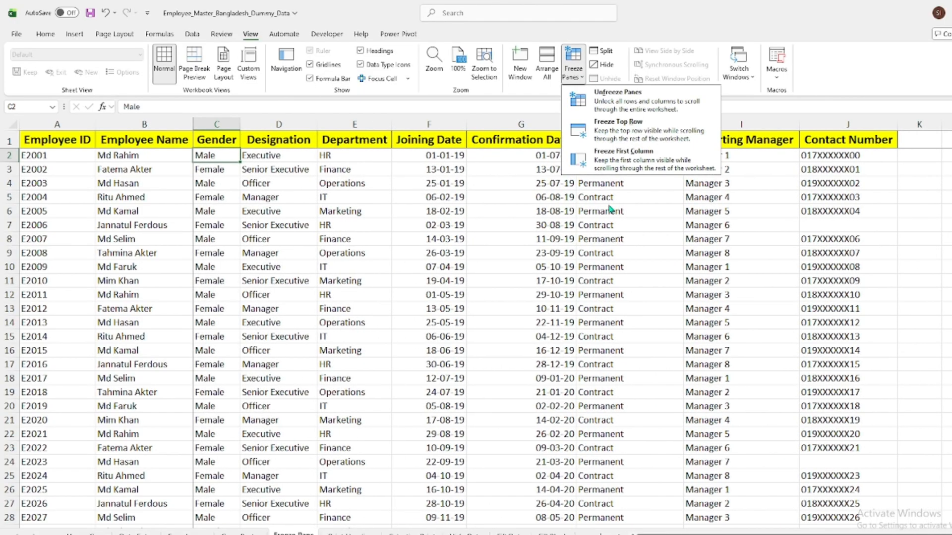
{"action": "left_click", "coordinate": [614, 94]}
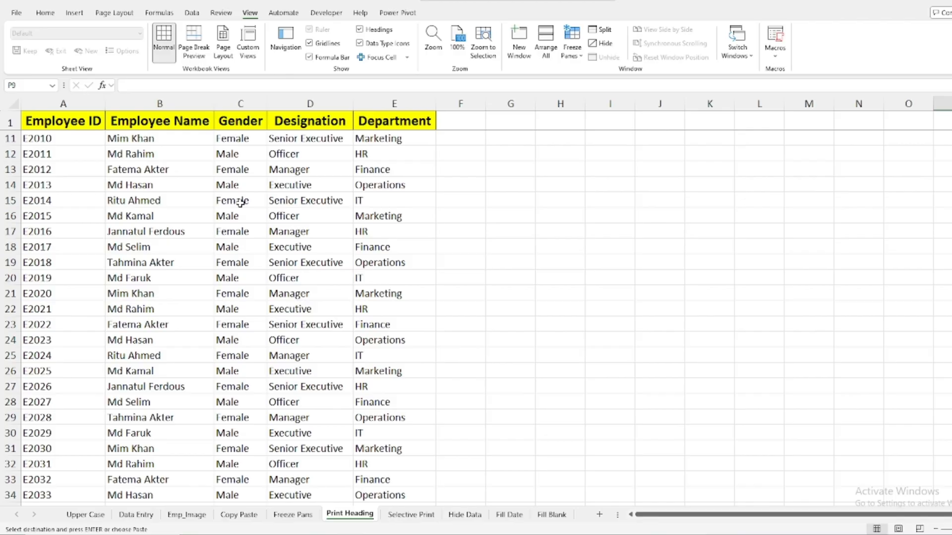
Examine the employee list on the Print Heading sheet past its last record and return to the first record
{"action": "scroll", "coordinate": [240, 202], "scroll_direction": "down", "scroll_amount": 8}
{"action": "scroll", "coordinate": [236, 223], "scroll_direction": "up", "scroll_amount": 11}
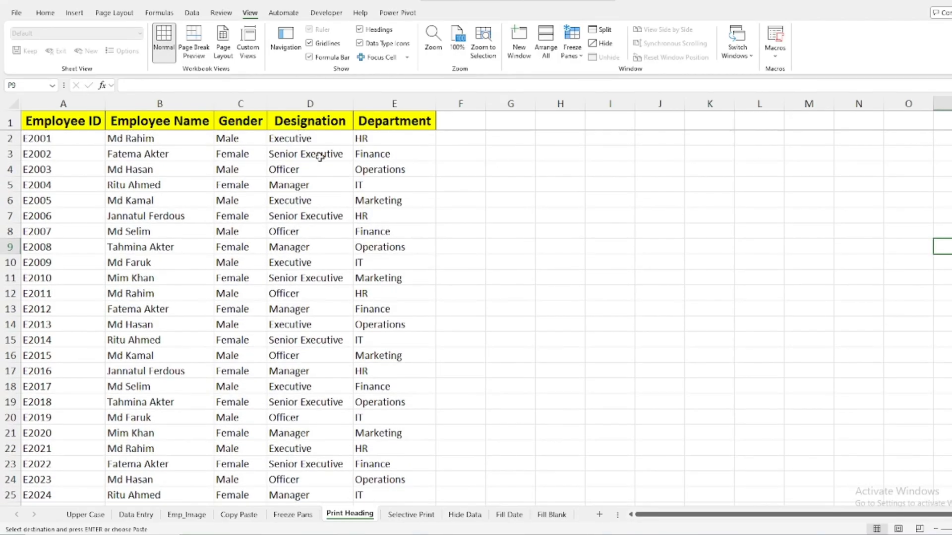
{"action": "scroll", "coordinate": [272, 212], "scroll_direction": "down", "scroll_amount": 20}
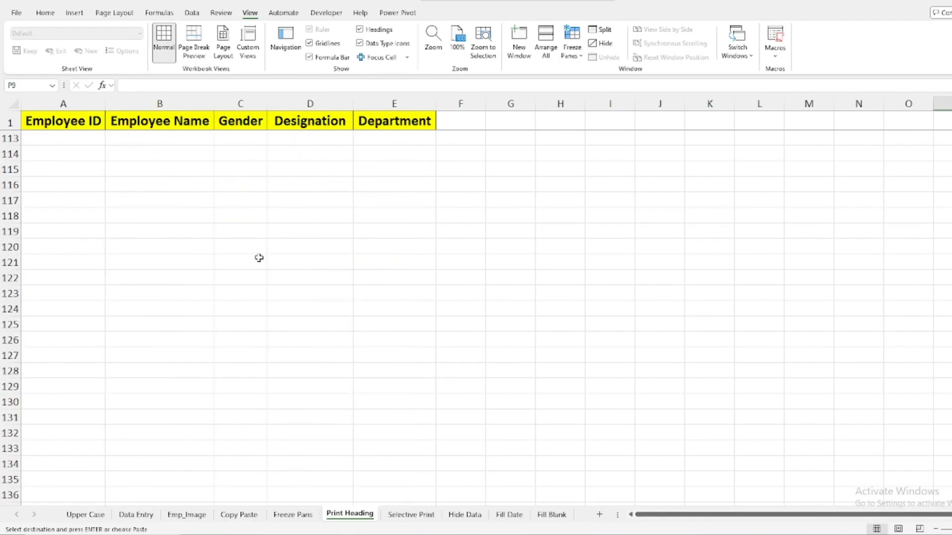
{"action": "scroll", "coordinate": [259, 258], "scroll_direction": "up", "scroll_amount": 20}
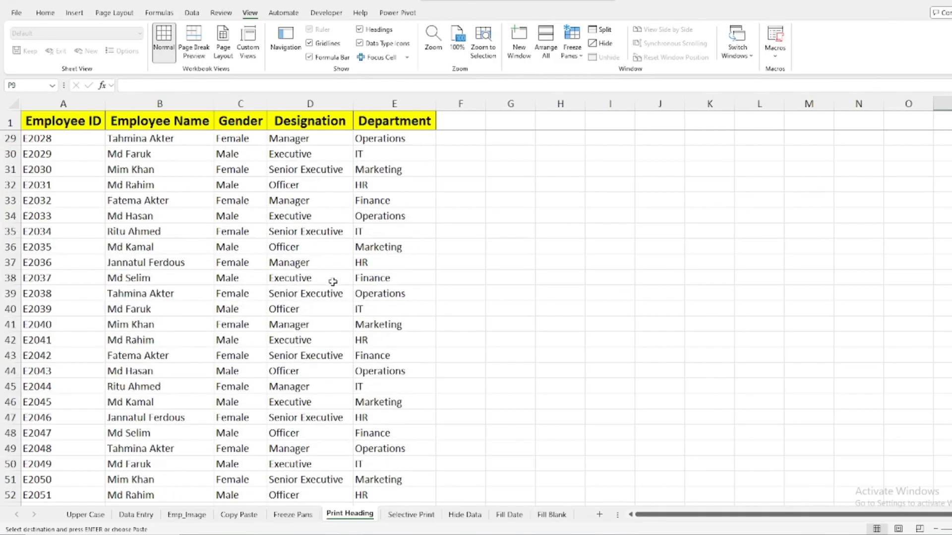
{"action": "scroll", "coordinate": [333, 282], "scroll_direction": "up", "scroll_amount": 9}
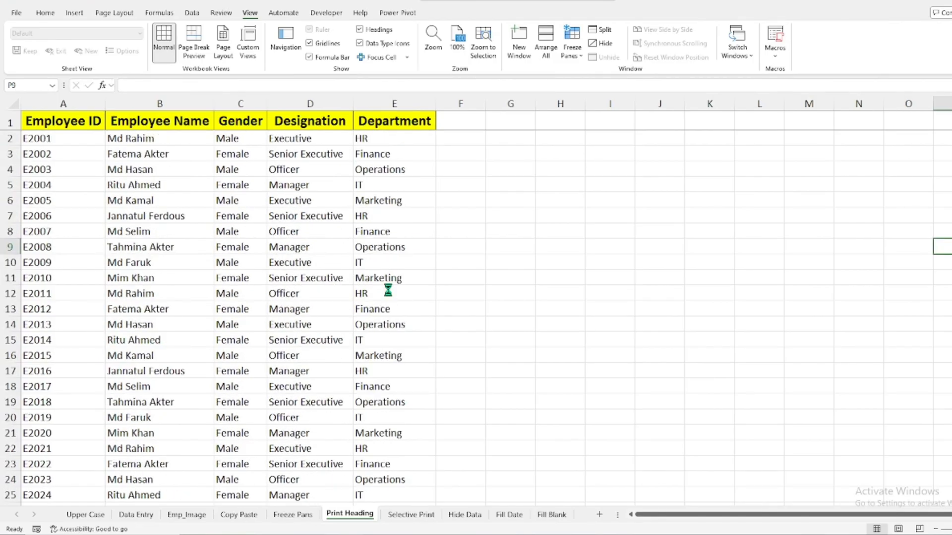
Preview all three pages of the Print Heading sheet's printout, checking which ones carry the column headings, and return to the sheet
{"action": "key", "text": "ctrl+p"}
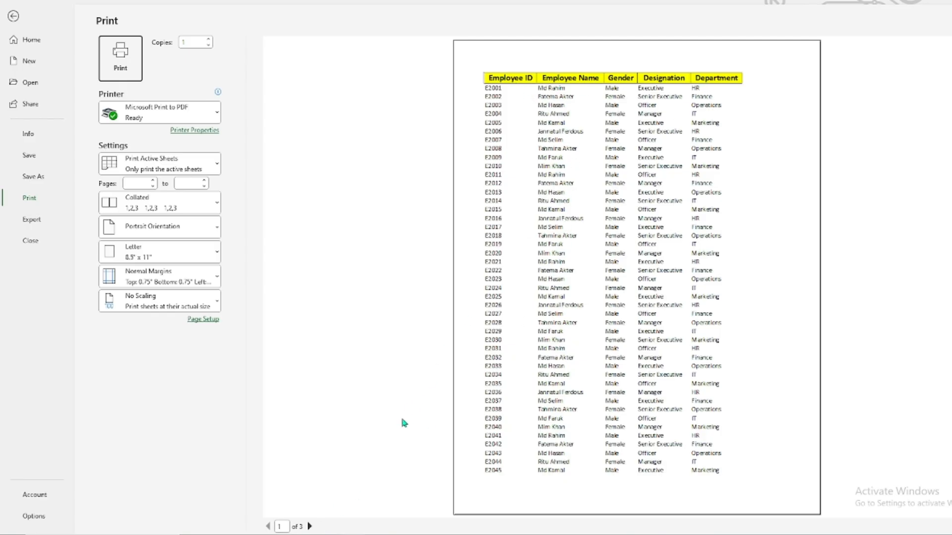
{"action": "left_click", "coordinate": [309, 526]}
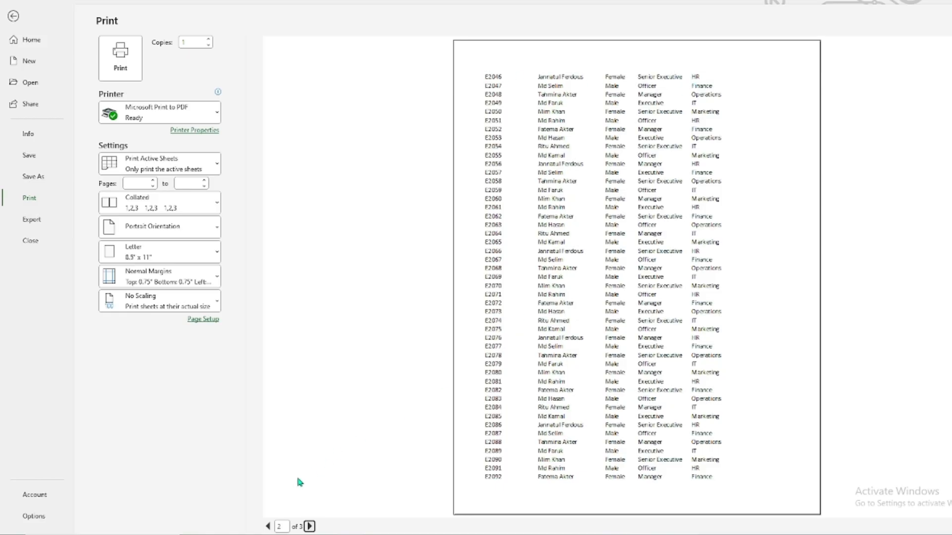
{"action": "left_click", "coordinate": [309, 526]}
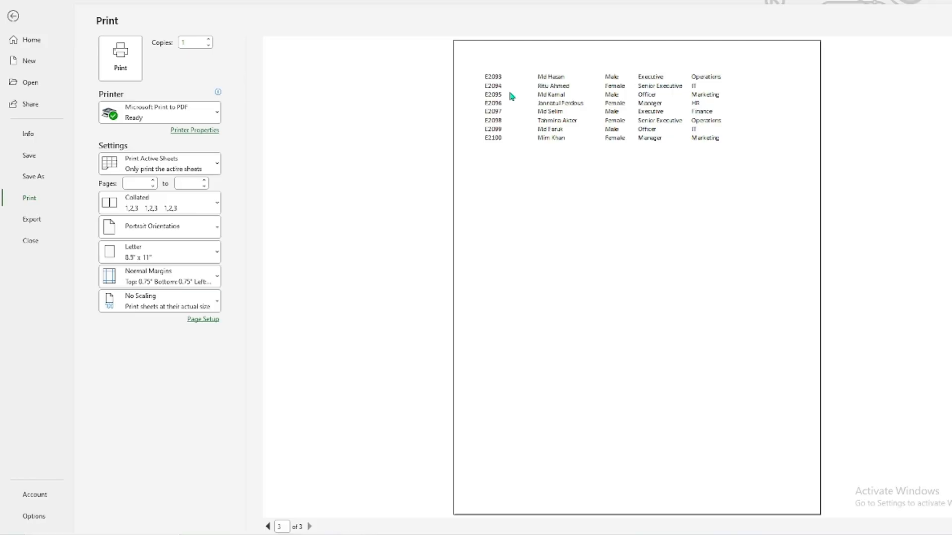
{"action": "left_click", "coordinate": [16, 20]}
{"action": "left_click", "coordinate": [726, 201]}
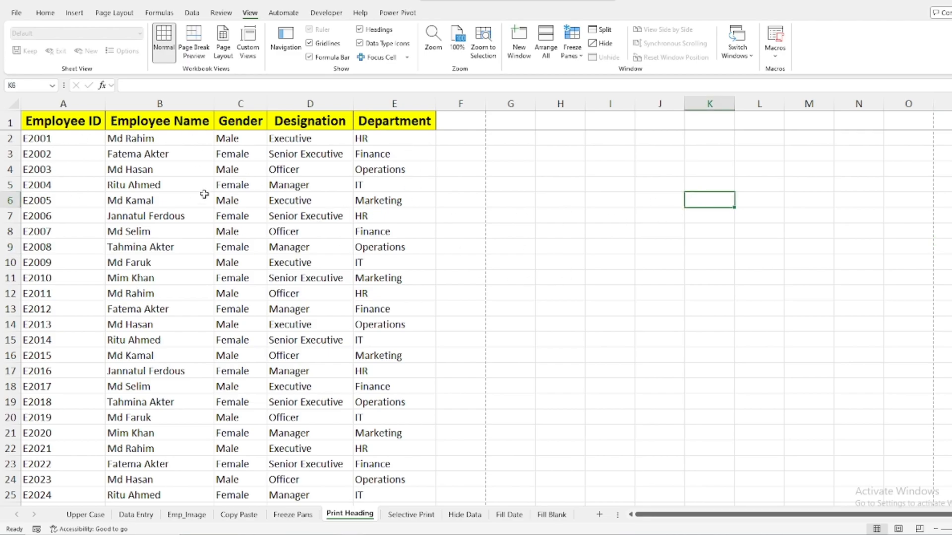
Set row 1 ($1:$1) as the print title row to repeat at the top of every printed page
{"action": "left_click", "coordinate": [55, 167]}
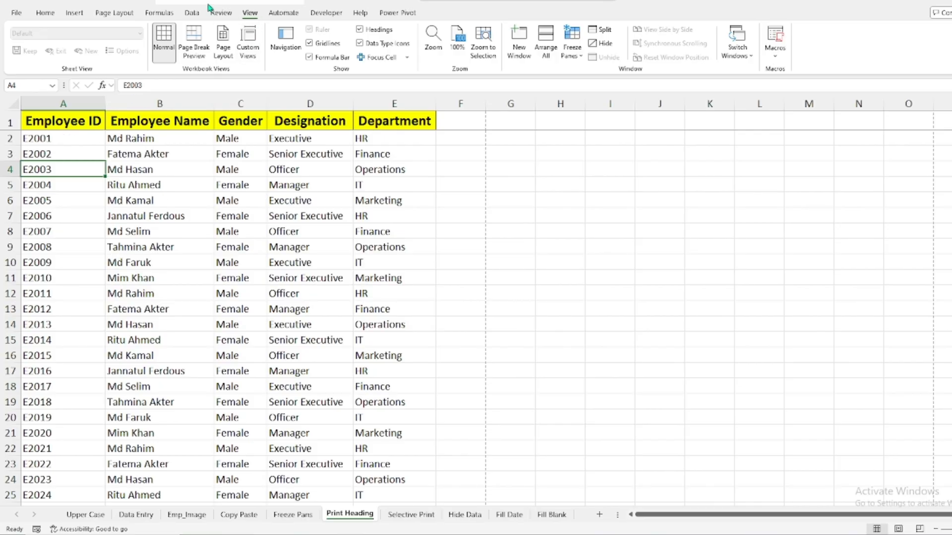
{"action": "left_click", "coordinate": [115, 14]}
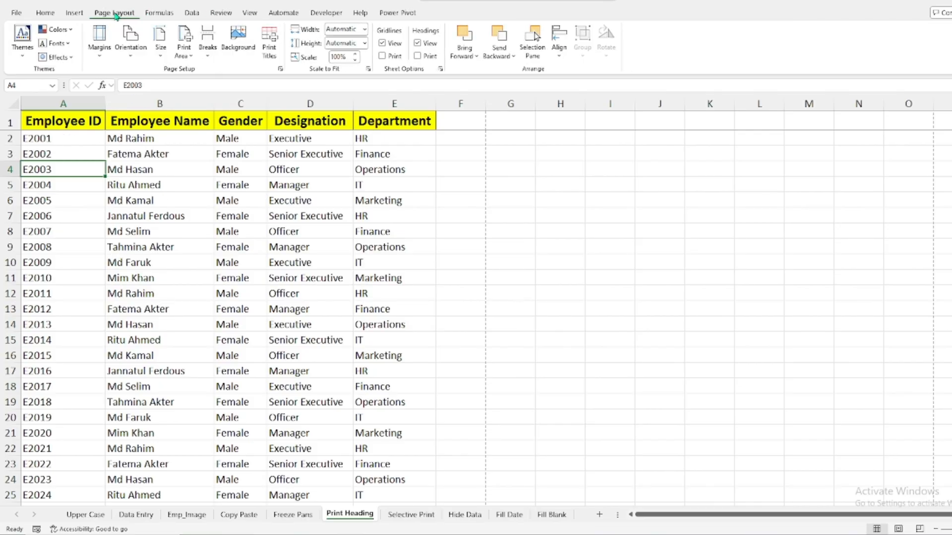
{"action": "left_click", "coordinate": [268, 46]}
{"action": "left_click_drag", "start_coordinate": [362, 114], "coordinate": [436, 107]}
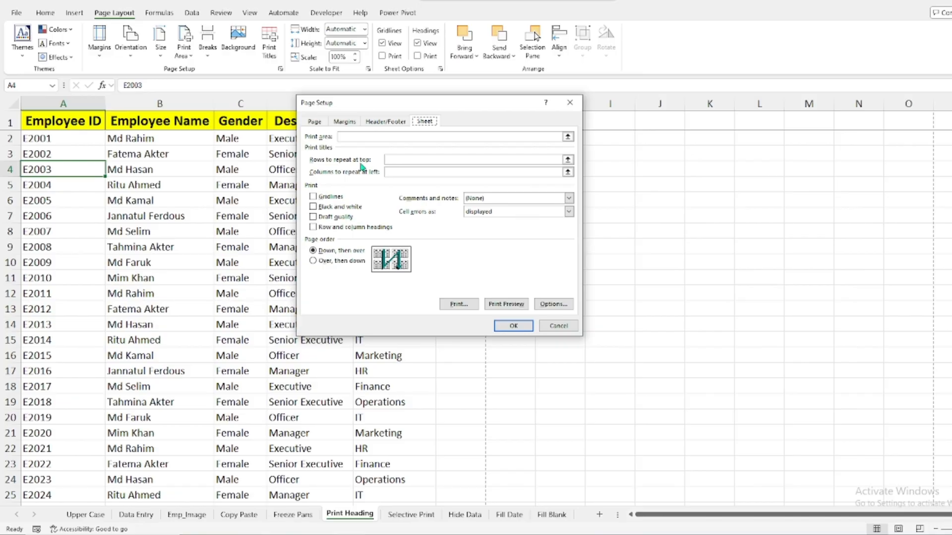
{"action": "left_click", "coordinate": [388, 160]}
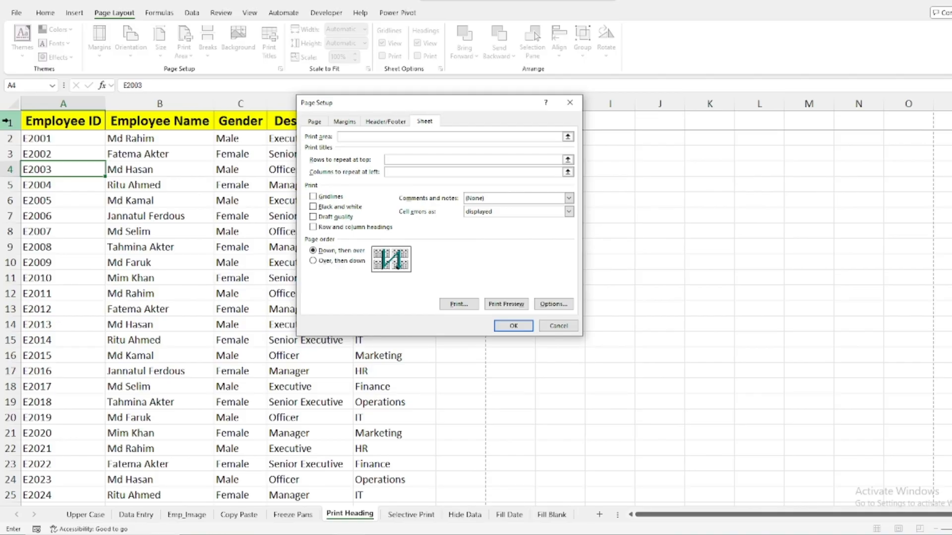
{"action": "left_click", "coordinate": [5, 122]}
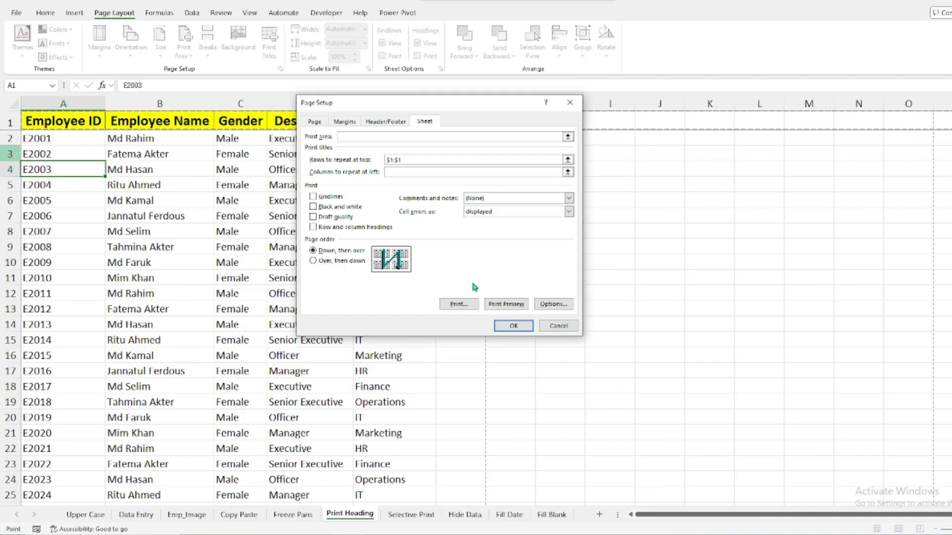
{"action": "left_click", "coordinate": [511, 329]}
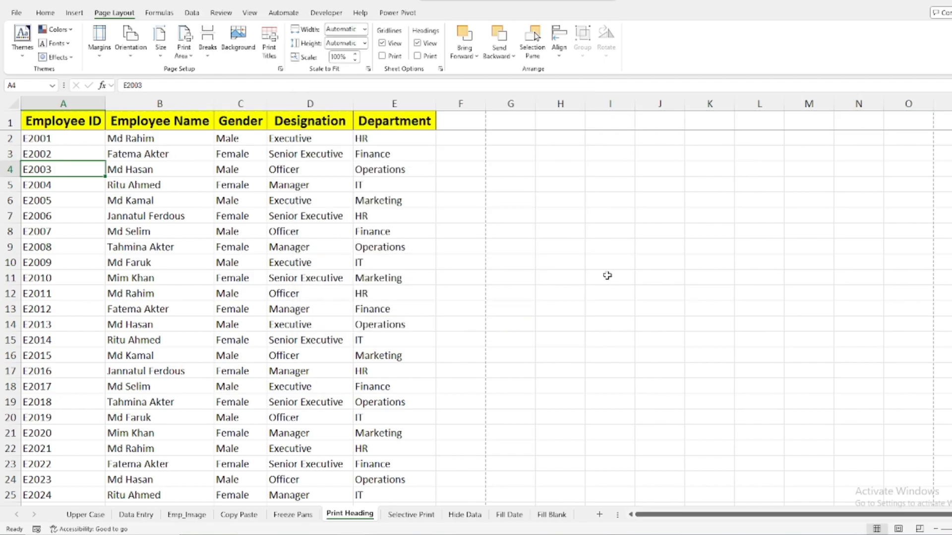
Preview the printout through to page 3 to check the repeated column headings, and leave the preview
{"action": "key", "text": "ctrl+p"}
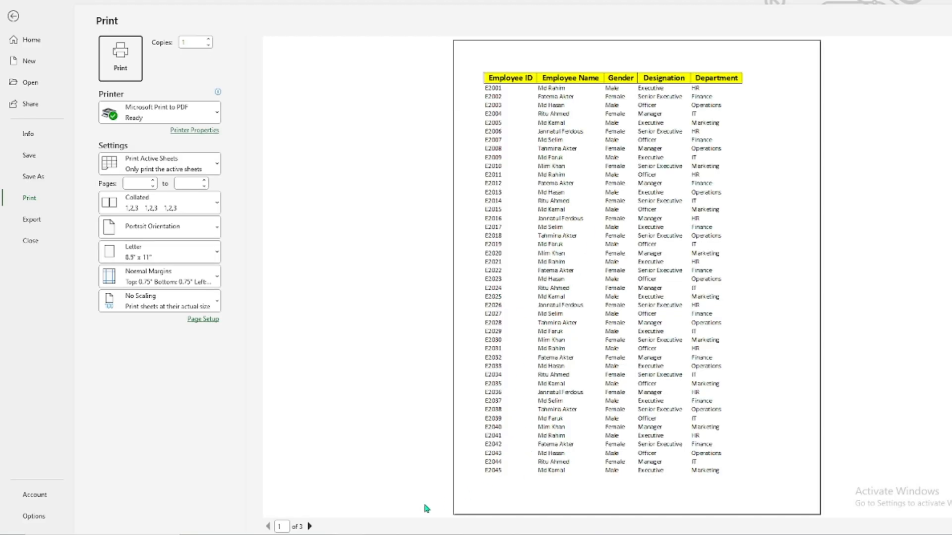
{"action": "left_click", "coordinate": [309, 526]}
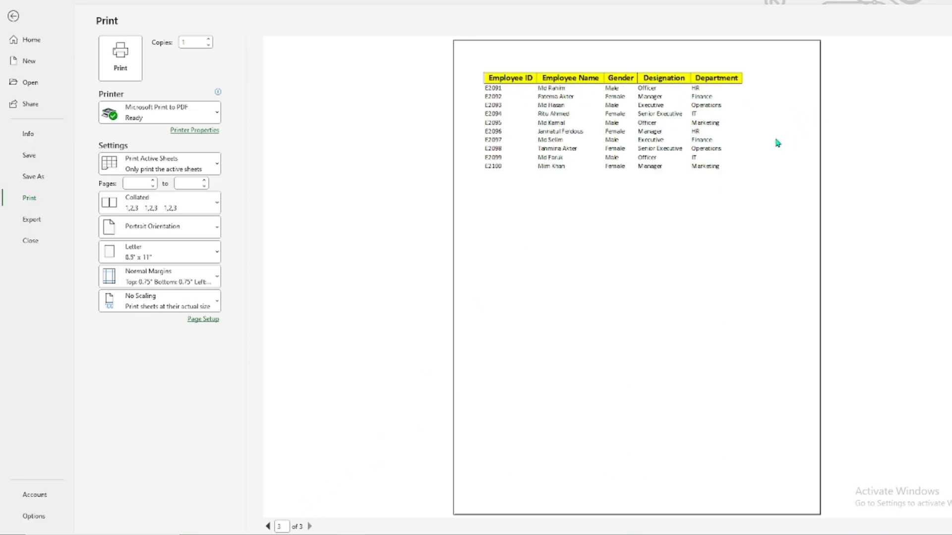
{"action": "left_click", "coordinate": [13, 17]}
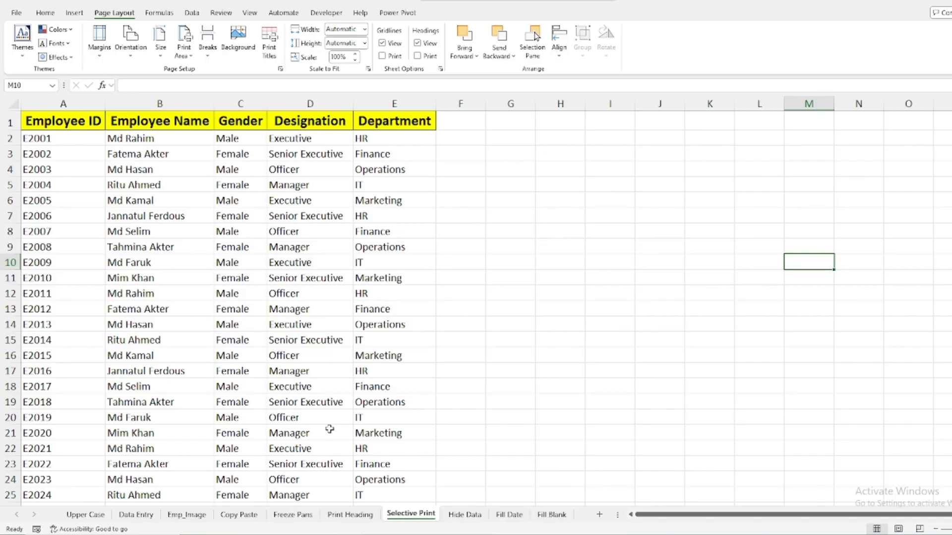
Preview the Selective Print sheet's full printout, return to the sheet and briefly highlight A1:E11 as the part to print
{"action": "key", "text": "ctrl+p"}
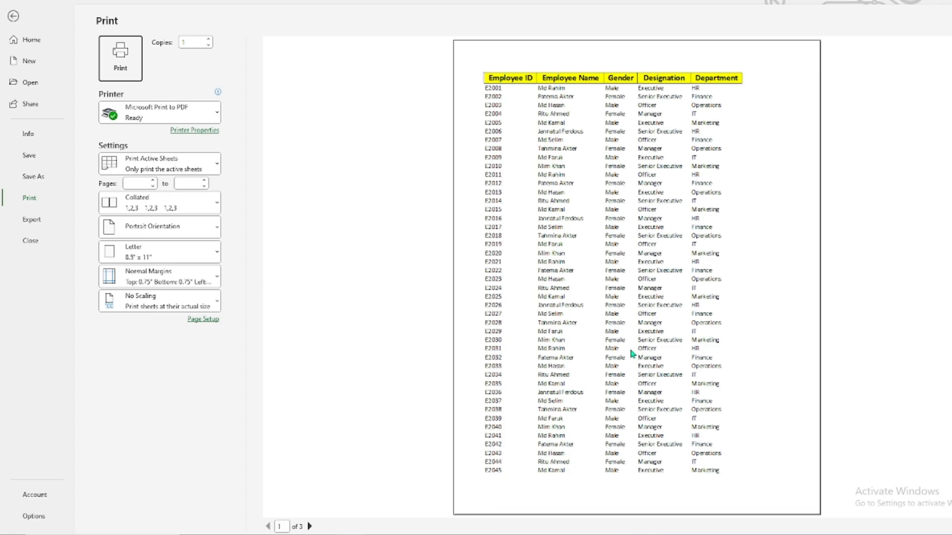
{"action": "left_click", "coordinate": [13, 16]}
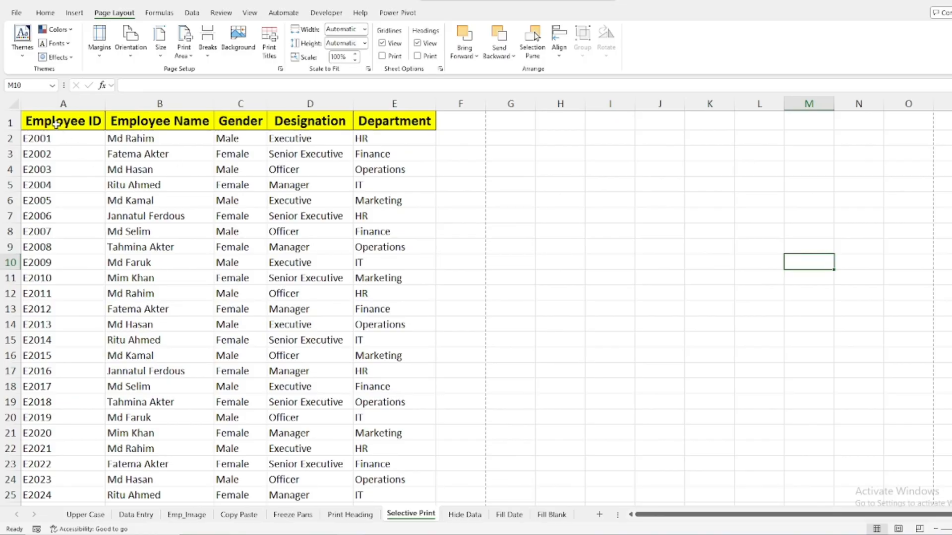
{"action": "left_click_drag", "start_coordinate": [56, 123], "coordinate": [387, 272]}
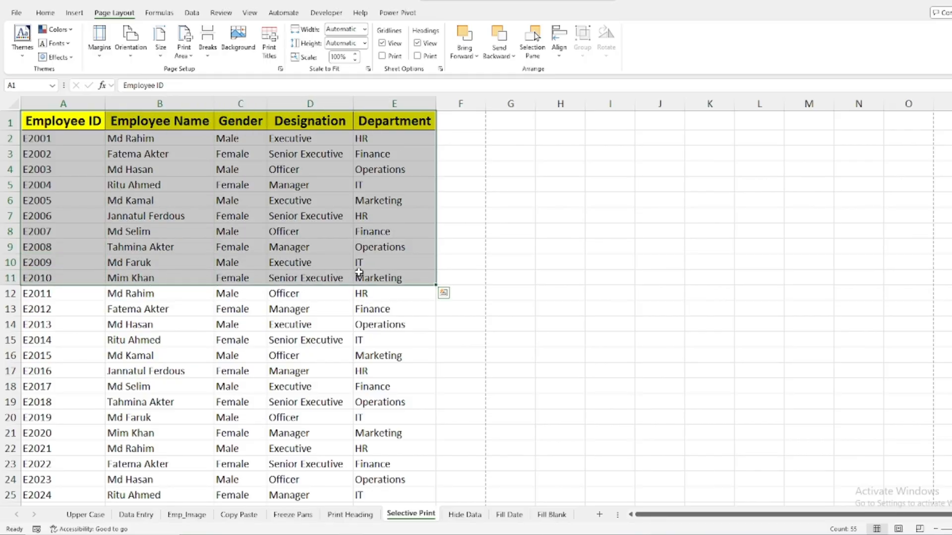
{"action": "left_click", "coordinate": [578, 260]}
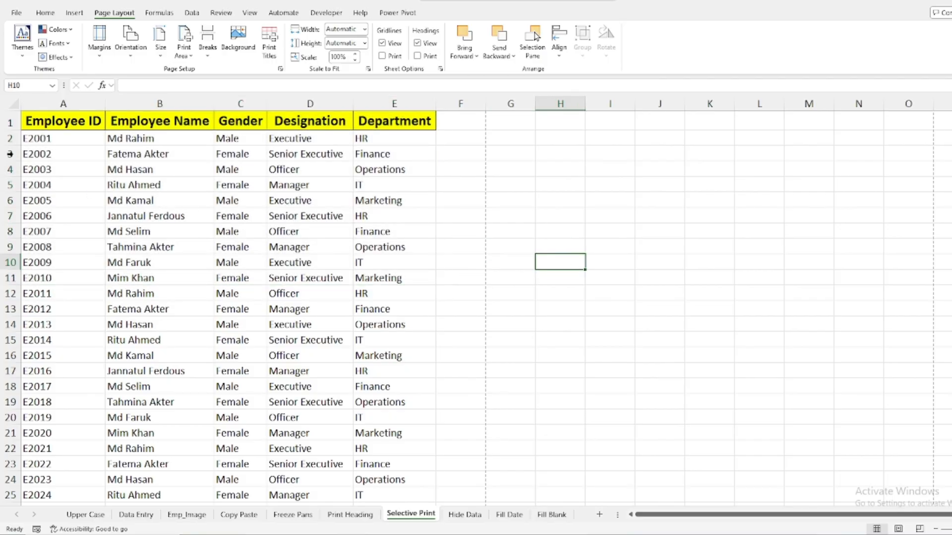
Set the heading row and first ten employee records, A1:E11, as the print area
{"action": "left_click_drag", "start_coordinate": [41, 128], "coordinate": [384, 273]}
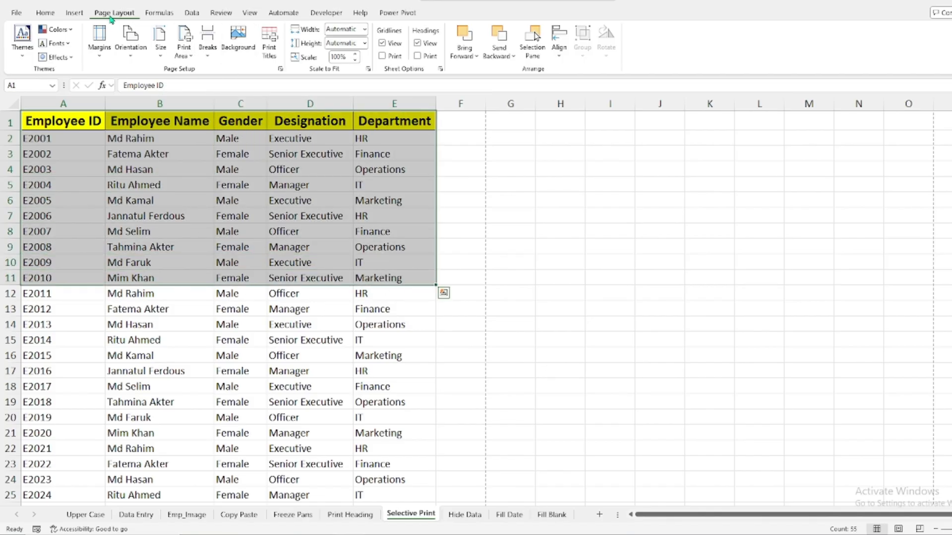
{"action": "left_click", "coordinate": [183, 56]}
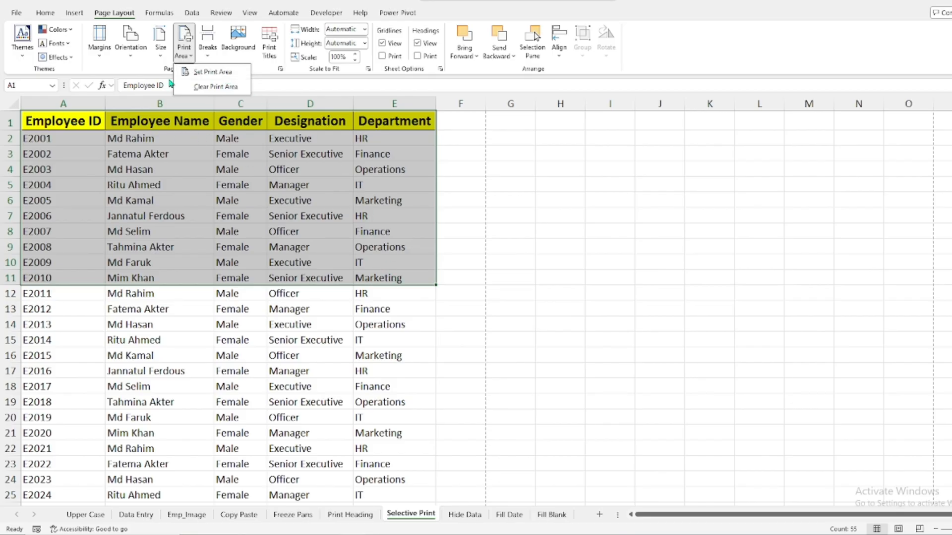
{"action": "left_click", "coordinate": [212, 72]}
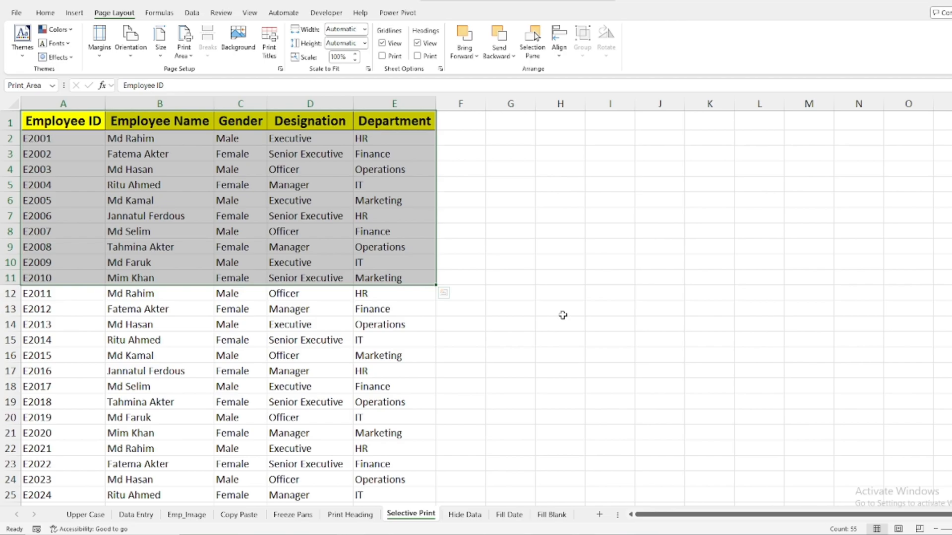
Preview the printout limited to the print area, return to the sheet and clear the print area
{"action": "key", "text": "ctrl+p"}
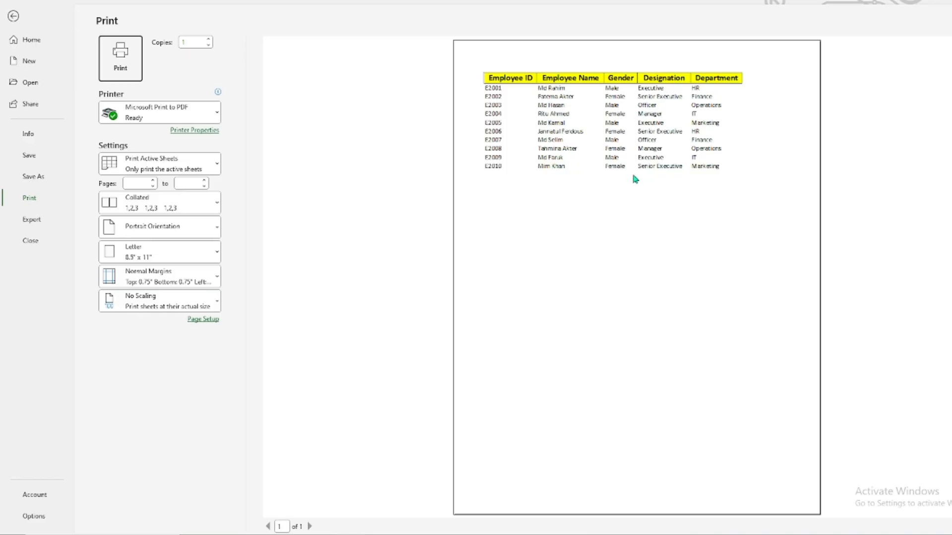
{"action": "left_click", "coordinate": [13, 16]}
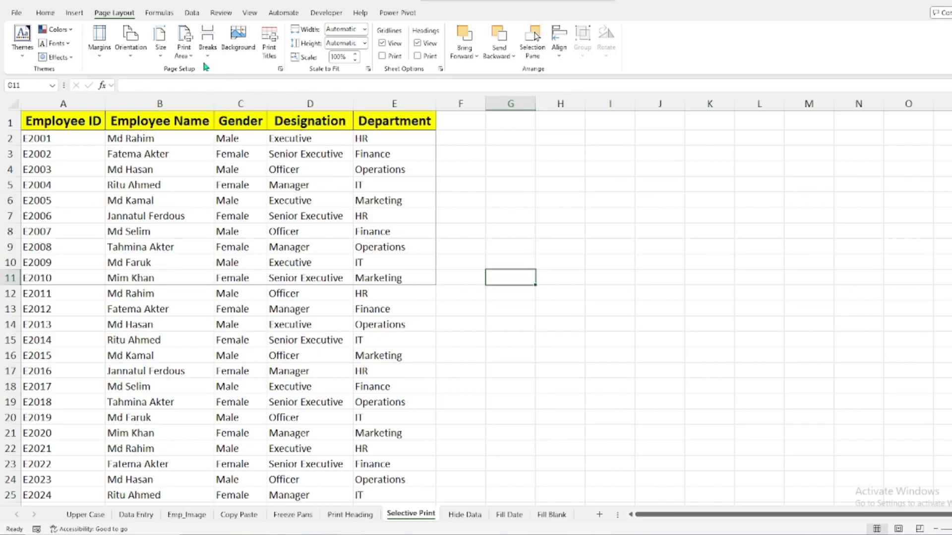
{"action": "left_click", "coordinate": [187, 58]}
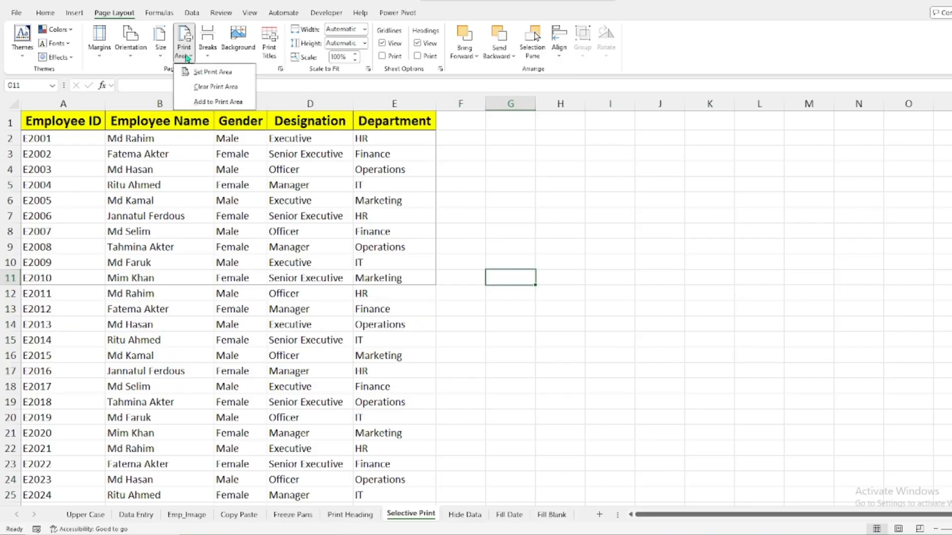
{"action": "left_click", "coordinate": [208, 88]}
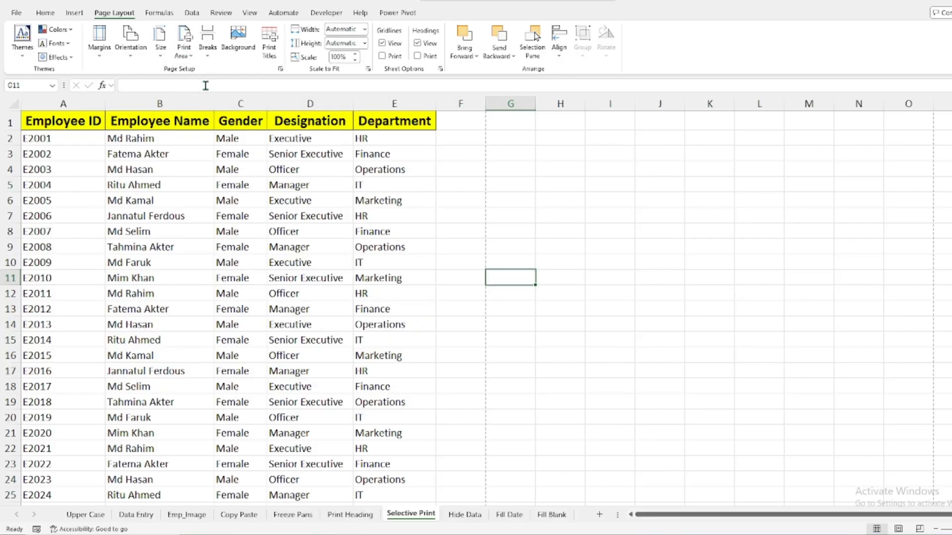
Open the Hide Data sheet and view the Hide option for the Designation and Department columns without applying it
{"action": "left_click", "coordinate": [457, 515]}
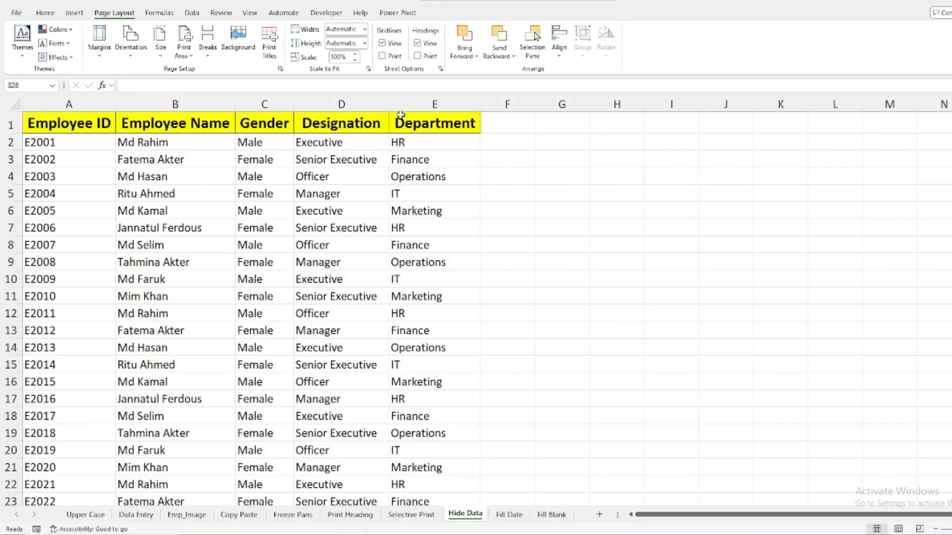
{"action": "left_click_drag", "start_coordinate": [332, 103], "coordinate": [436, 104]}
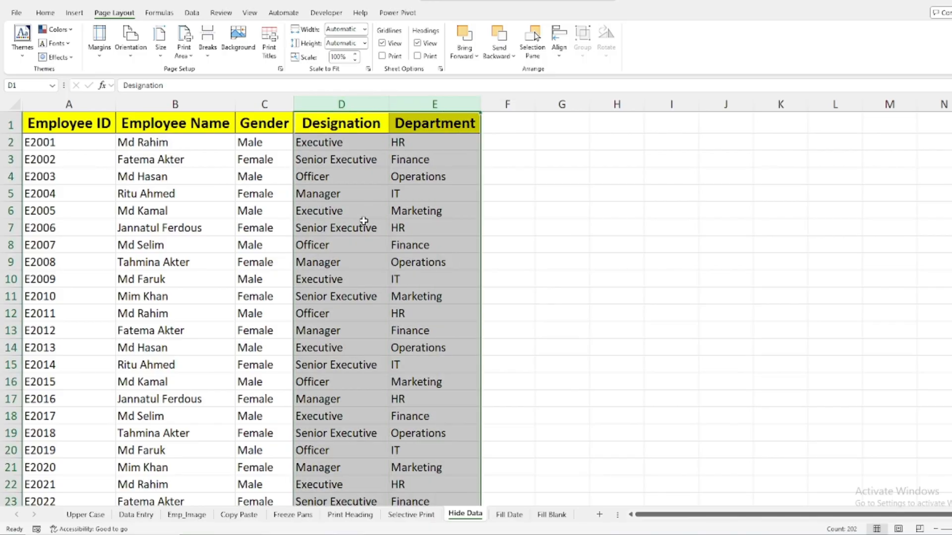
{"action": "right_click", "coordinate": [353, 105]}
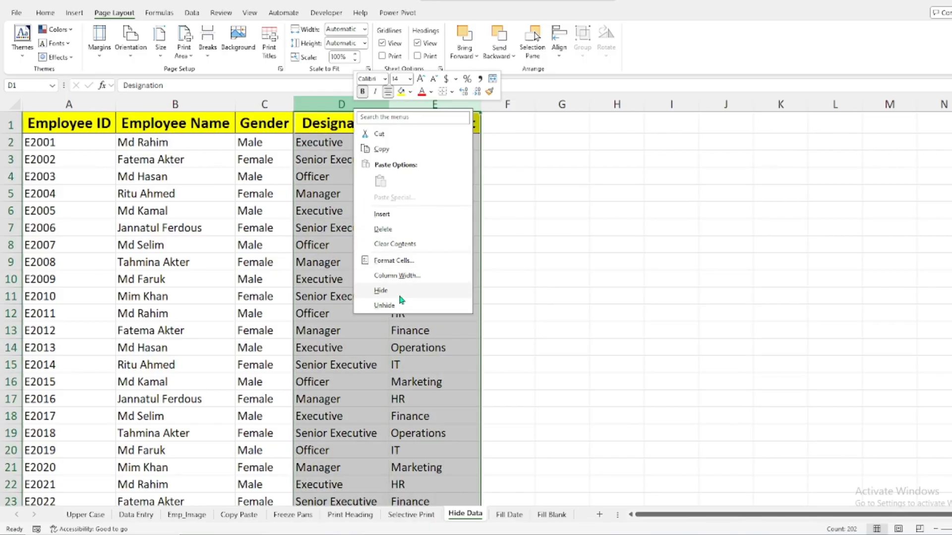
{"action": "left_click", "coordinate": [675, 263]}
{"action": "left_click", "coordinate": [605, 280]}
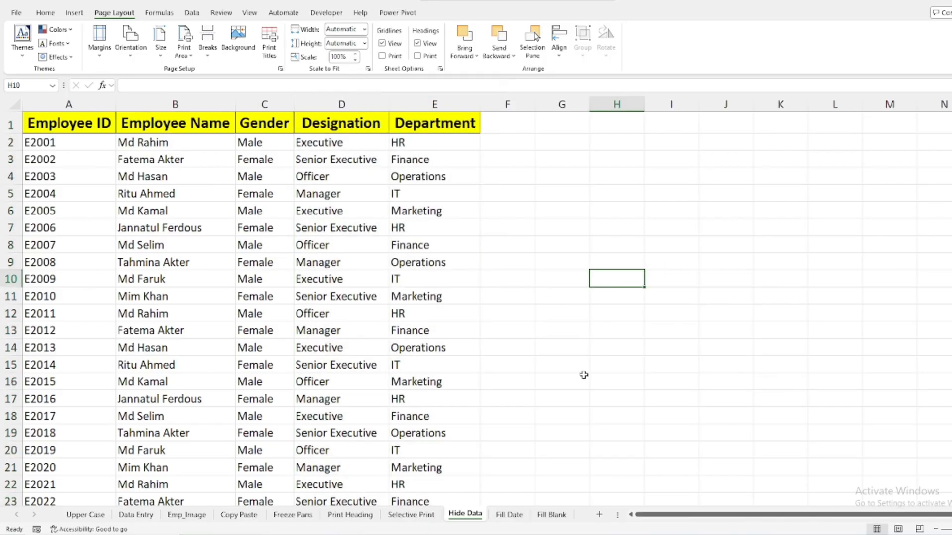
View the Hide option for rows 4 to 14 and dismiss it without applying it
{"action": "left_click", "coordinate": [11, 177]}
{"action": "left_click_drag", "start_coordinate": [11, 190], "coordinate": [10, 349]}
{"action": "right_click", "coordinate": [7, 252]}
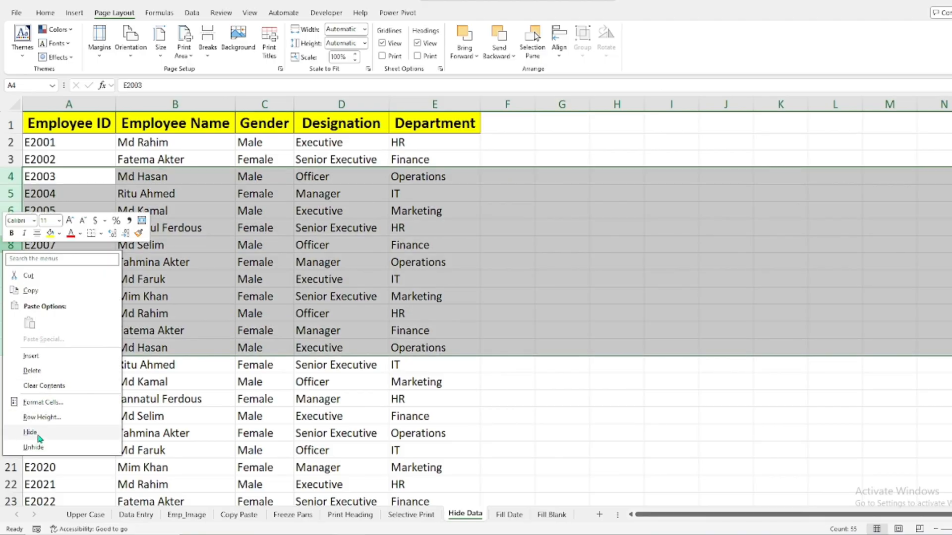
{"action": "left_click", "coordinate": [659, 245]}
{"action": "left_click", "coordinate": [659, 244]}
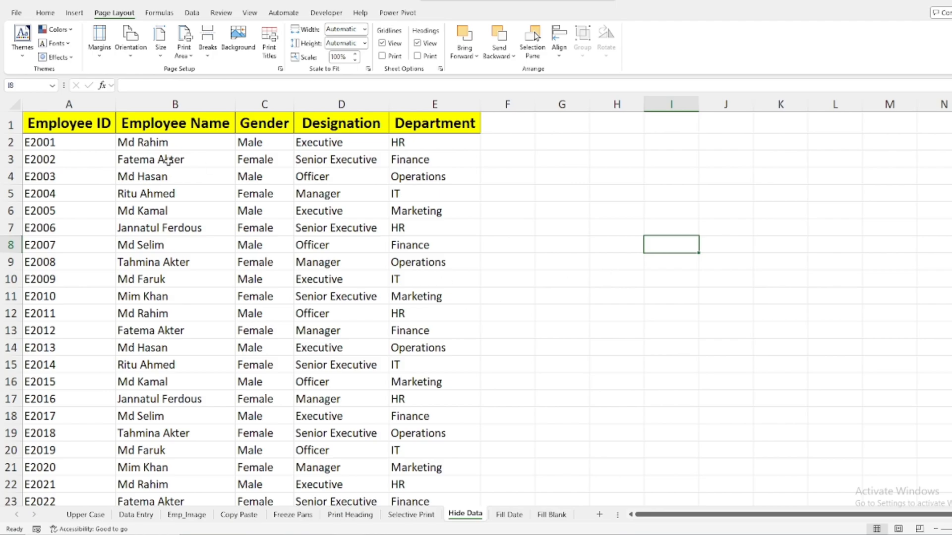
Try hiding the records in A4:E11 with a white font colour, and restore their visible text
{"action": "left_click_drag", "start_coordinate": [49, 177], "coordinate": [423, 295]}
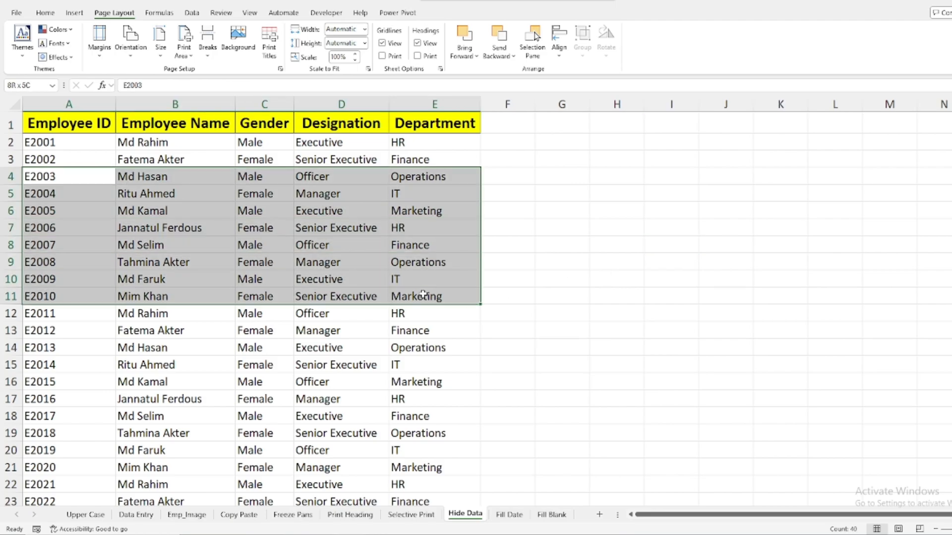
{"action": "left_click", "coordinate": [45, 13]}
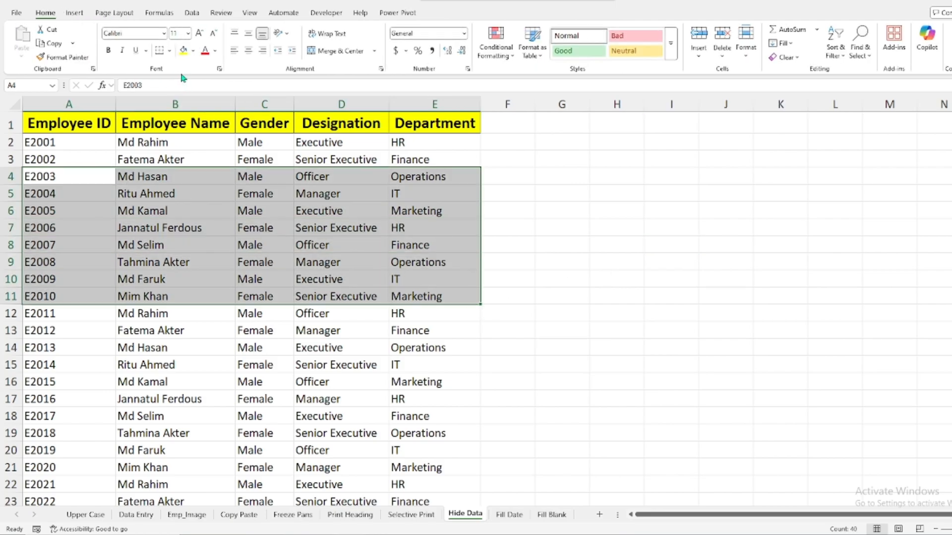
{"action": "left_click", "coordinate": [215, 52]}
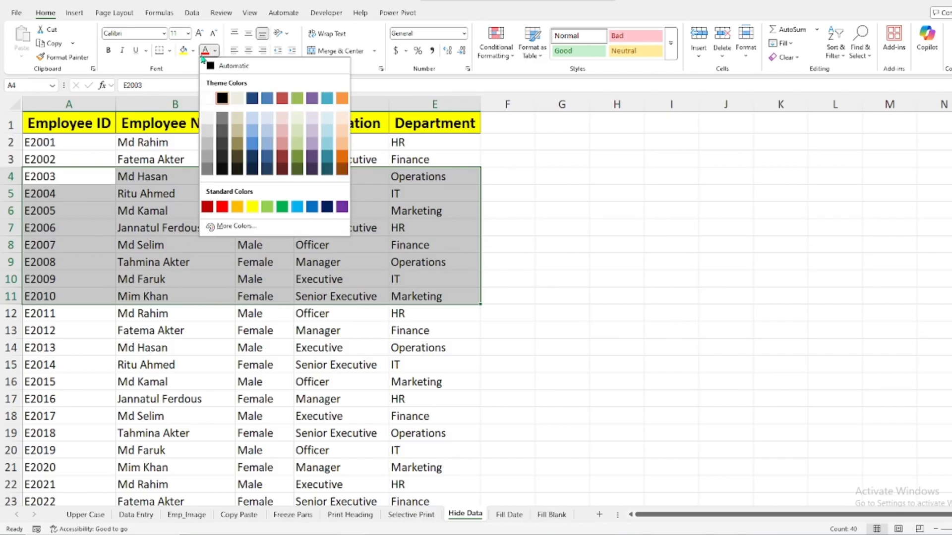
{"action": "left_click", "coordinate": [207, 99]}
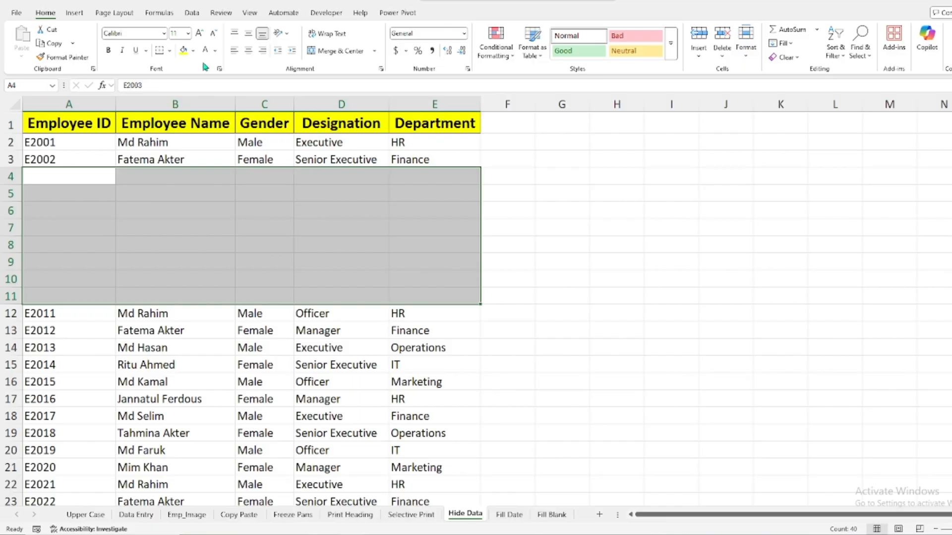
{"action": "left_click", "coordinate": [206, 66]}
{"action": "left_click", "coordinate": [622, 217]}
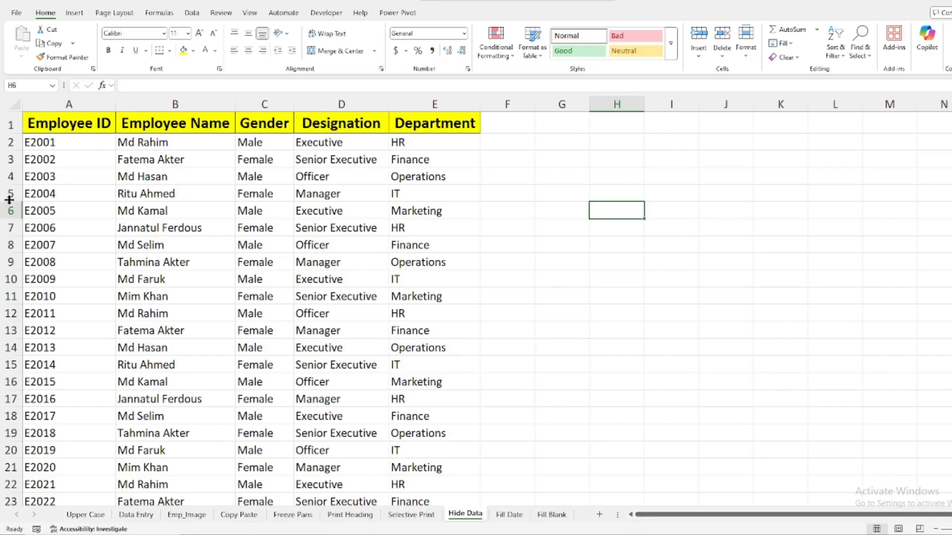
{"action": "left_click", "coordinate": [608, 298]}
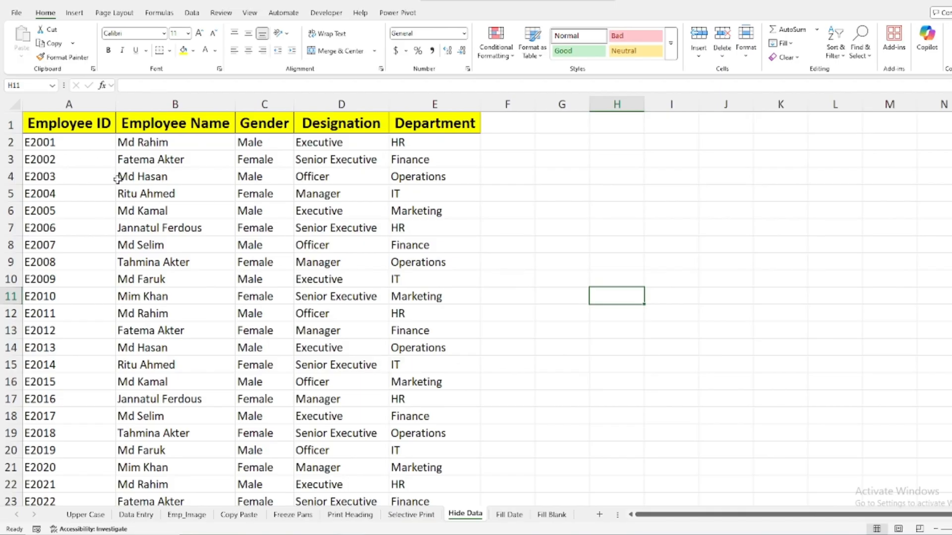
Apply the custom number format ;;; to A4:E11 to hide the employee records
{"action": "left_click_drag", "start_coordinate": [49, 176], "coordinate": [436, 292]}
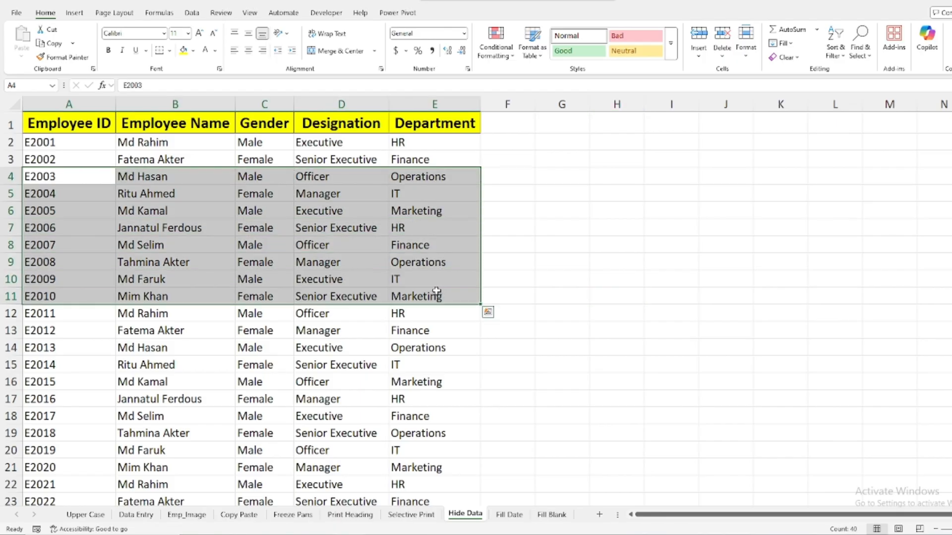
{"action": "key", "text": "ctrl+1"}
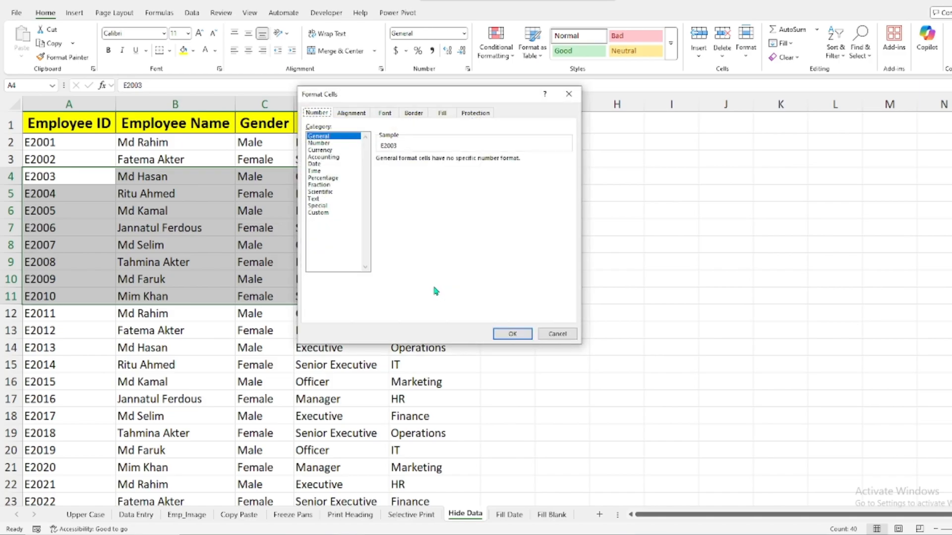
{"action": "left_click", "coordinate": [319, 213]}
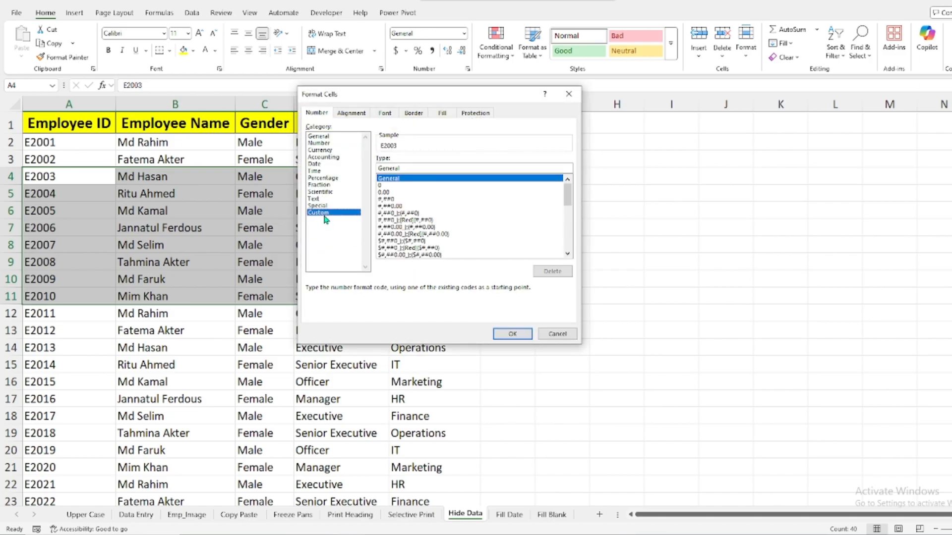
{"action": "left_click_drag", "start_coordinate": [403, 169], "coordinate": [369, 167]}
{"action": "type", "text": ";;;"}
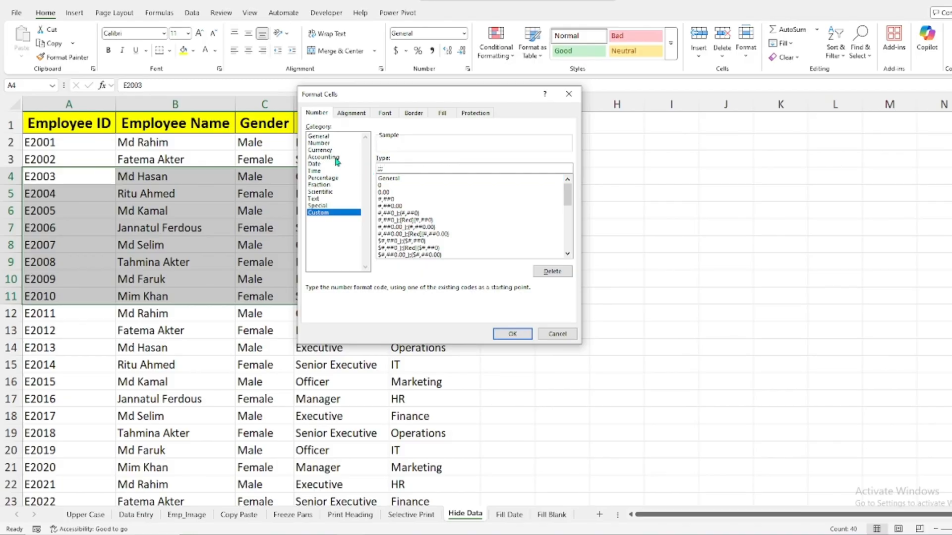
{"action": "left_click", "coordinate": [511, 334]}
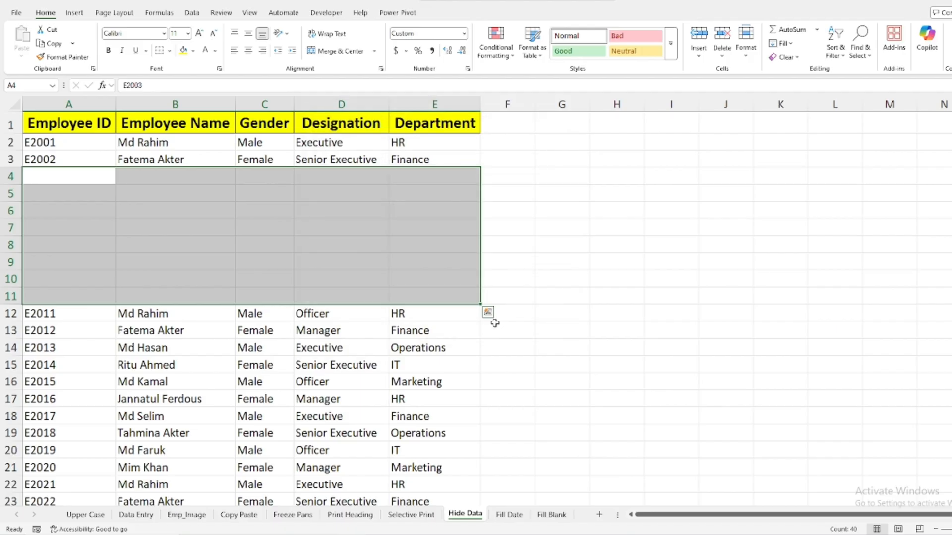
{"action": "left_click", "coordinate": [646, 261]}
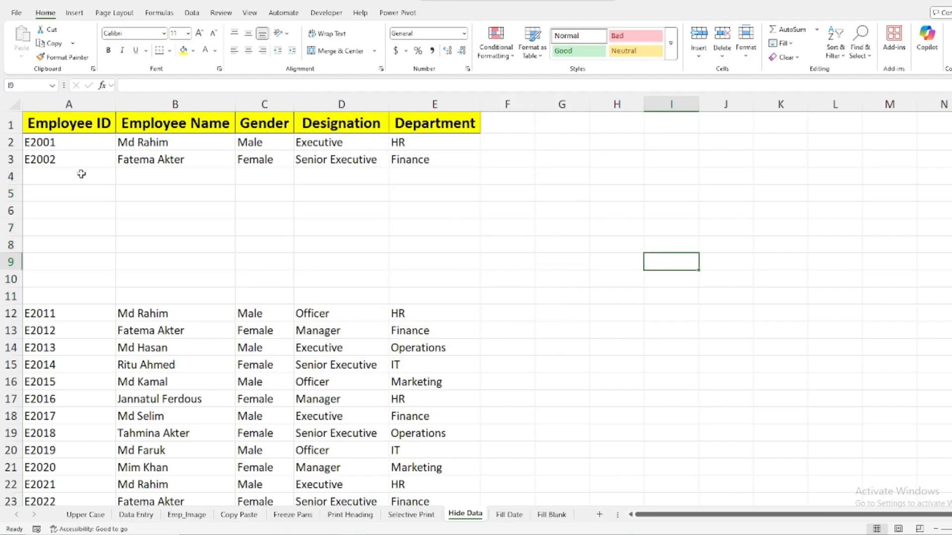
Test the hidden records in A4:E11 with black and red font colours, and set the font colour back to black
{"action": "left_click_drag", "start_coordinate": [80, 174], "coordinate": [198, 228]}
{"action": "left_click_drag", "start_coordinate": [396, 250], "coordinate": [416, 297]}
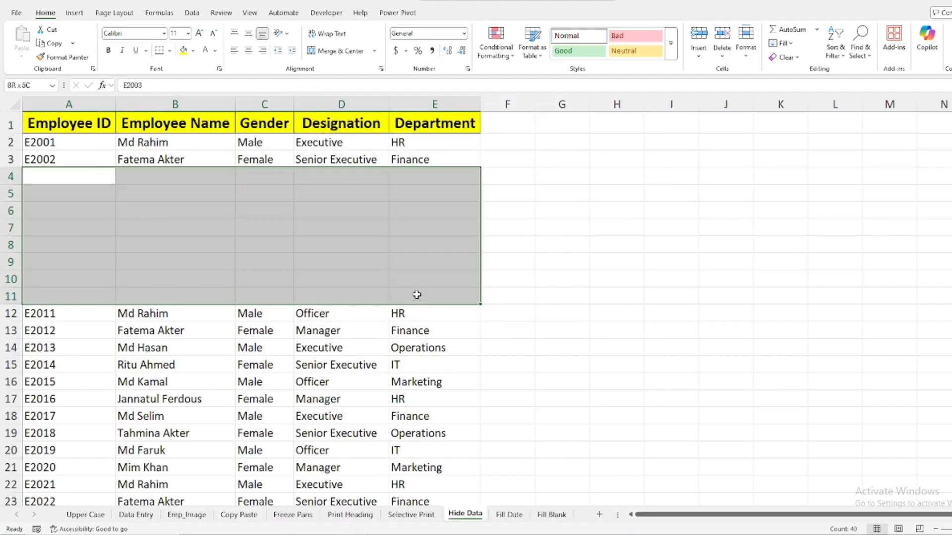
{"action": "left_click", "coordinate": [215, 54]}
{"action": "left_click", "coordinate": [218, 97]}
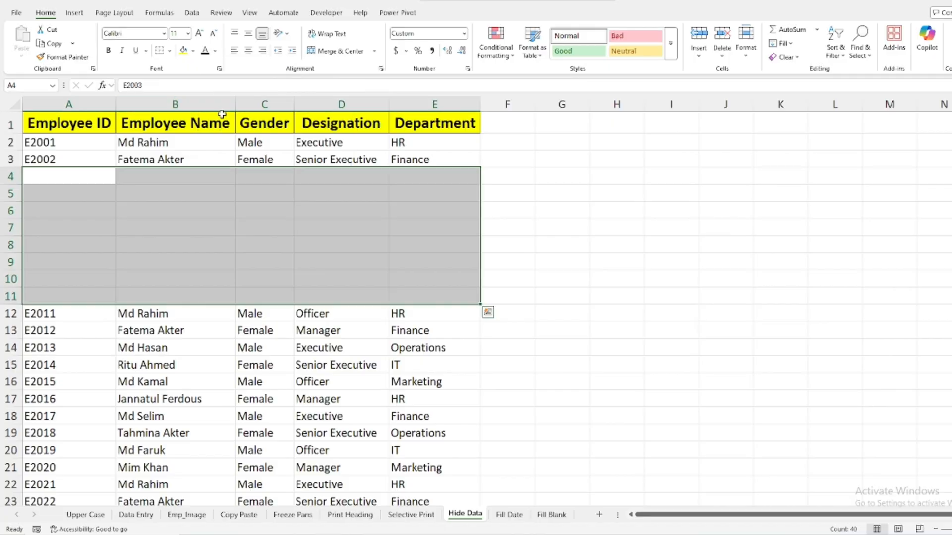
{"action": "left_click", "coordinate": [215, 51]}
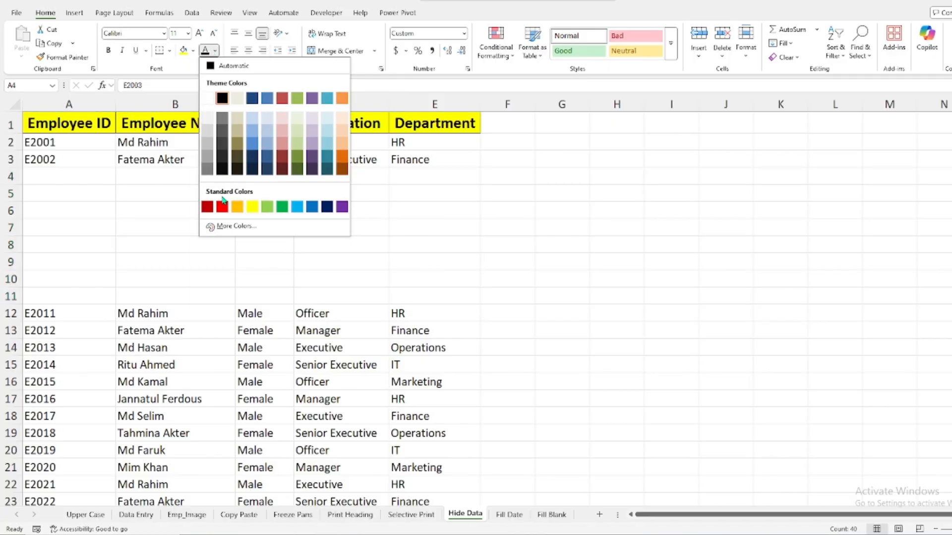
{"action": "left_click", "coordinate": [220, 208]}
{"action": "left_click", "coordinate": [215, 51]}
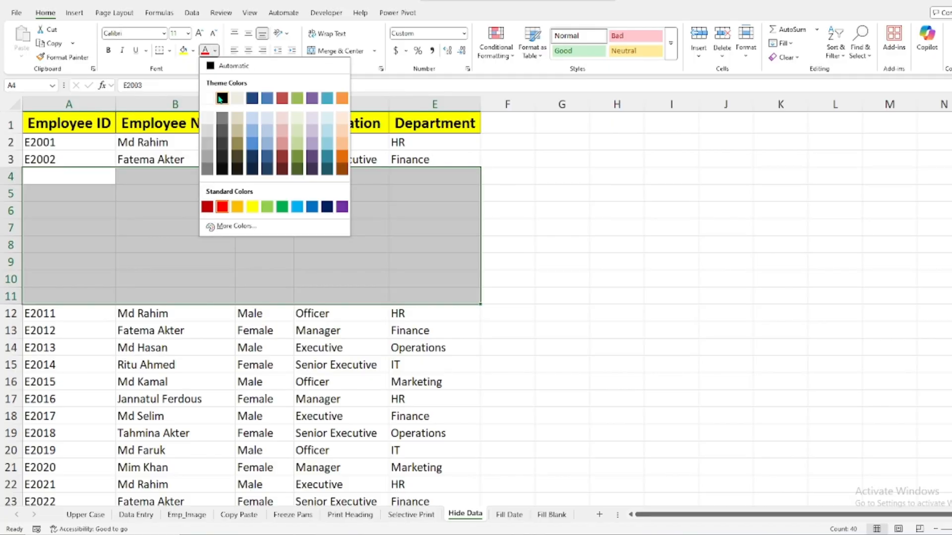
{"action": "left_click", "coordinate": [220, 97]}
{"action": "left_click", "coordinate": [562, 212]}
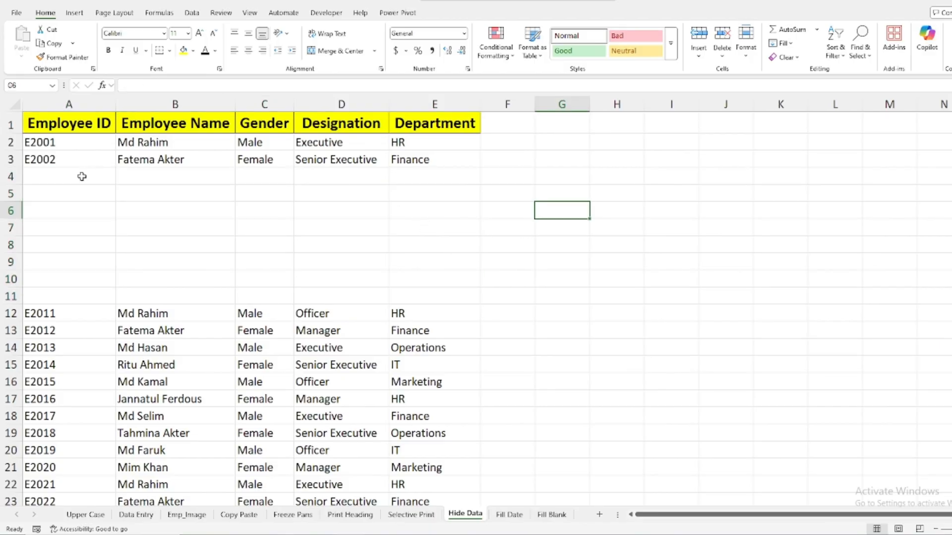
Clear the custom number format from A4:E11 to bring back the hidden employee records
{"action": "left_click_drag", "start_coordinate": [71, 169], "coordinate": [392, 301]}
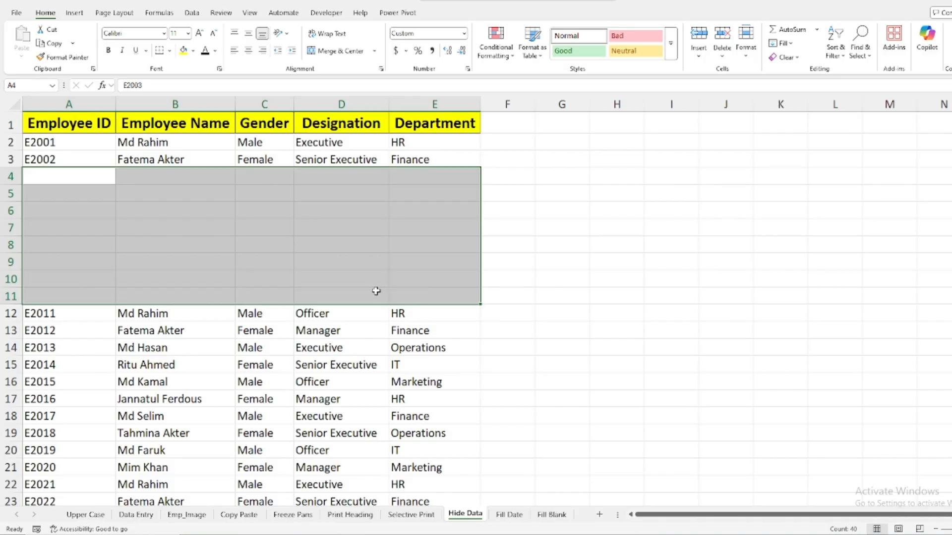
{"action": "key", "text": "ctrl+1"}
{"action": "left_click_drag", "start_coordinate": [391, 168], "coordinate": [368, 169]}
{"action": "key", "text": "BackSpace"}
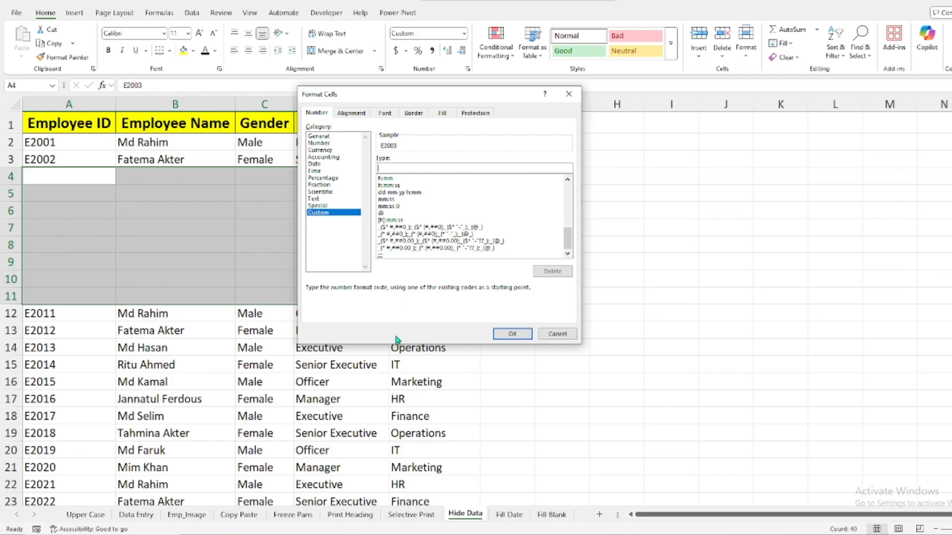
{"action": "left_click", "coordinate": [512, 333]}
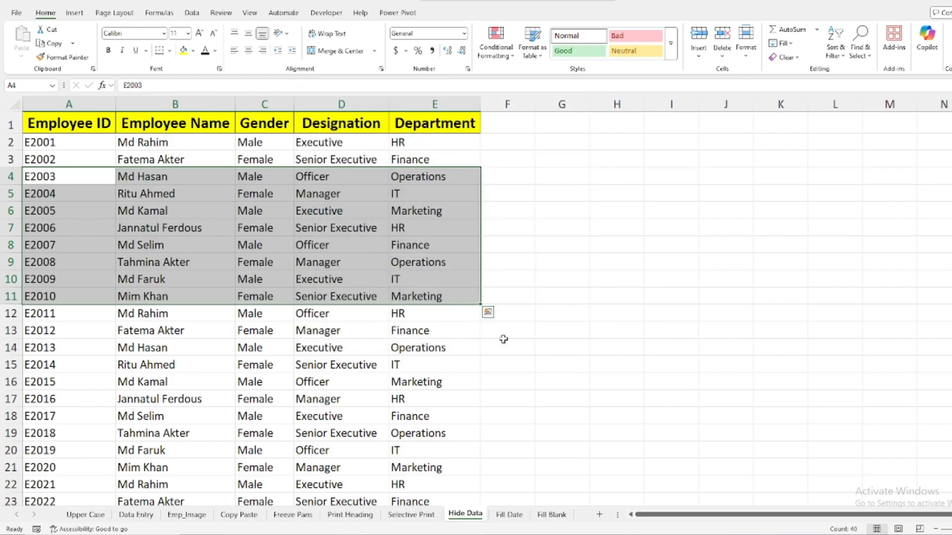
{"action": "left_click", "coordinate": [594, 302]}
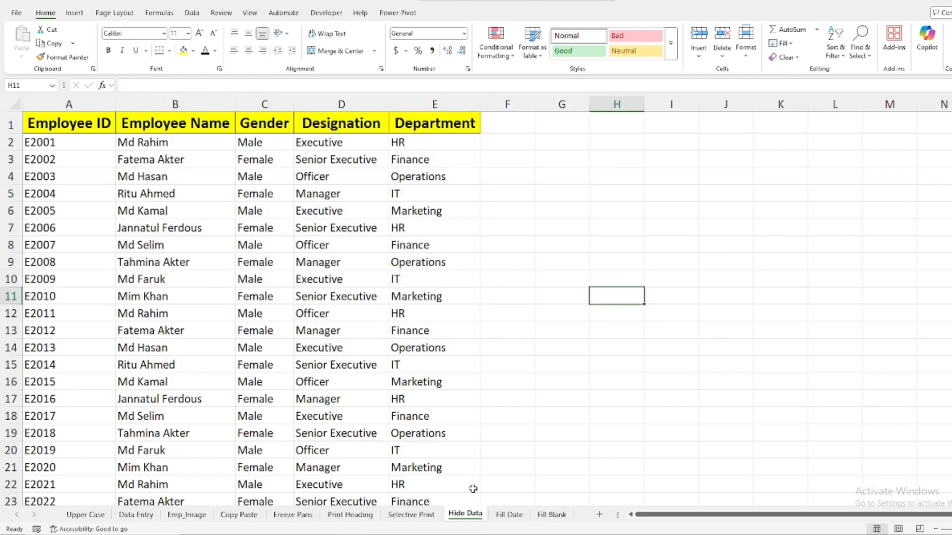
Add a new worksheet and apply the custom number format ;;; to all of its cells
{"action": "left_click", "coordinate": [599, 514]}
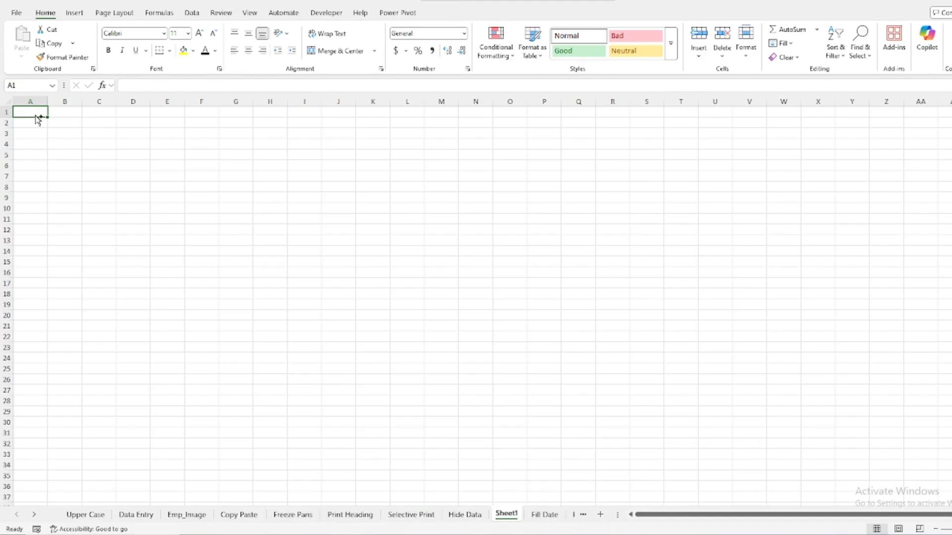
{"action": "key", "text": "ctrl+a"}
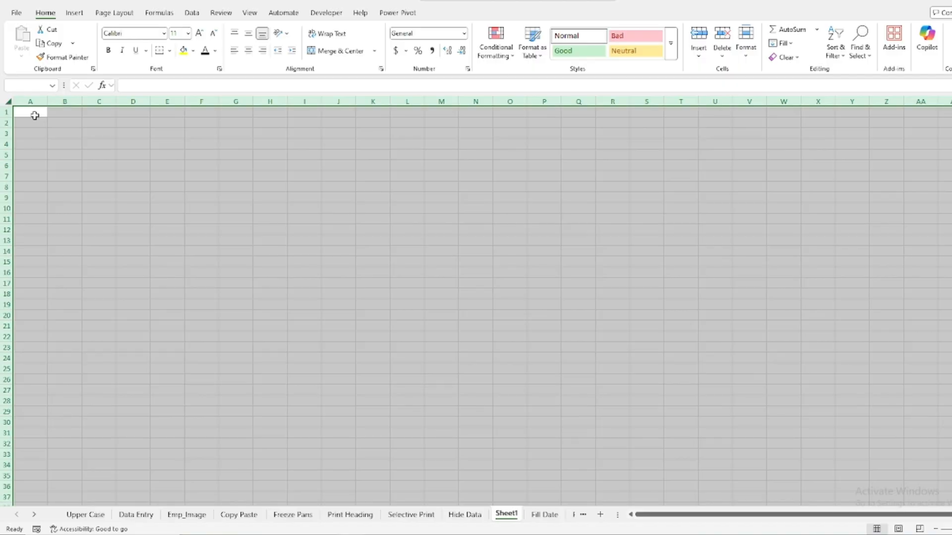
{"action": "key", "text": "ctrl+1"}
{"action": "left_click", "coordinate": [318, 212]}
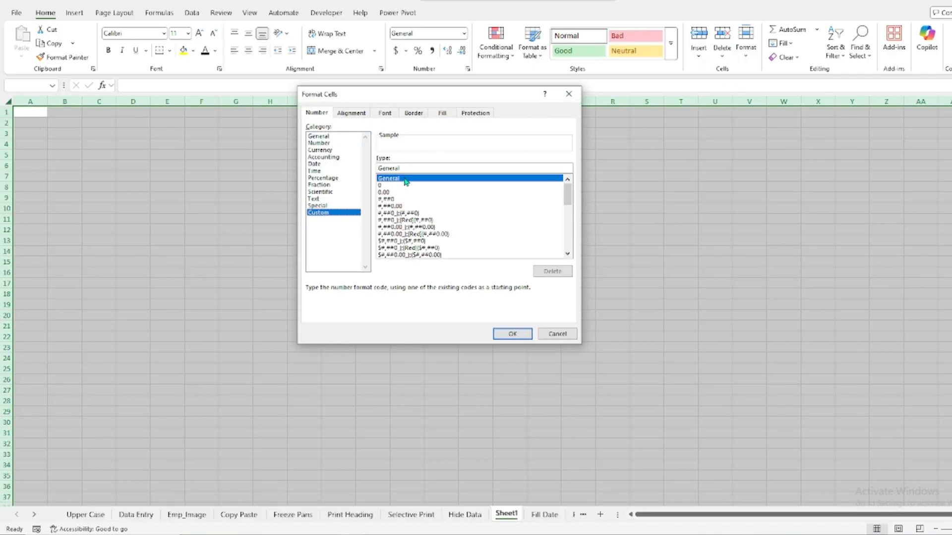
{"action": "left_click_drag", "start_coordinate": [403, 168], "coordinate": [320, 164]}
{"action": "type", "text": ";;;"}
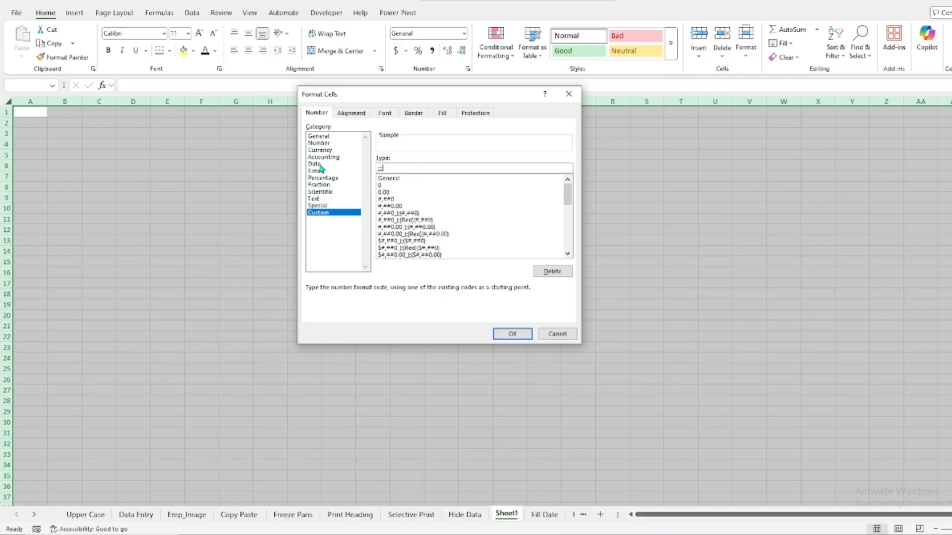
{"action": "left_click", "coordinate": [498, 333]}
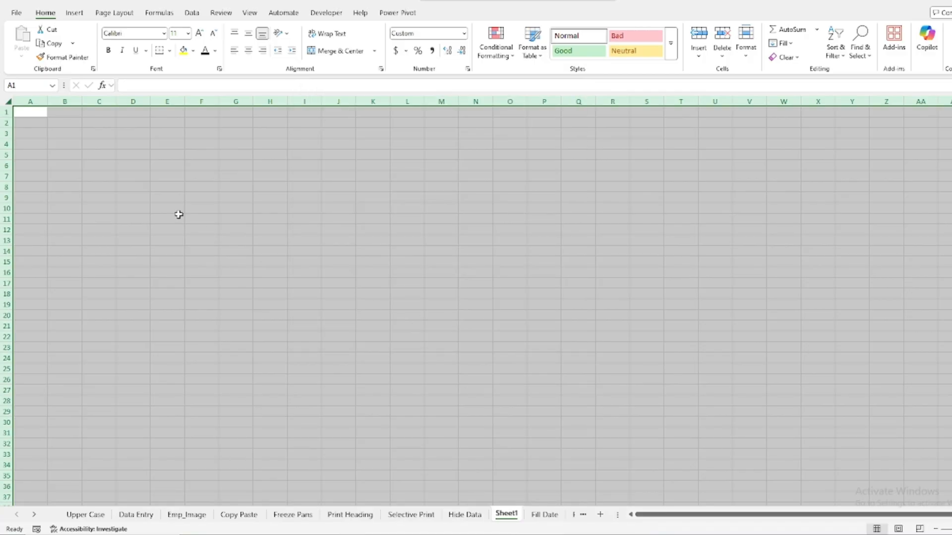
Test the ;;; format by entering sample text in C4, "aafg" in C2 and "bhcgfgnm" in B3 of the new sheet
{"action": "left_click", "coordinate": [391, 207]}
{"action": "left_click", "coordinate": [99, 143]}
{"action": "type", "text": "fgsufgwef"}
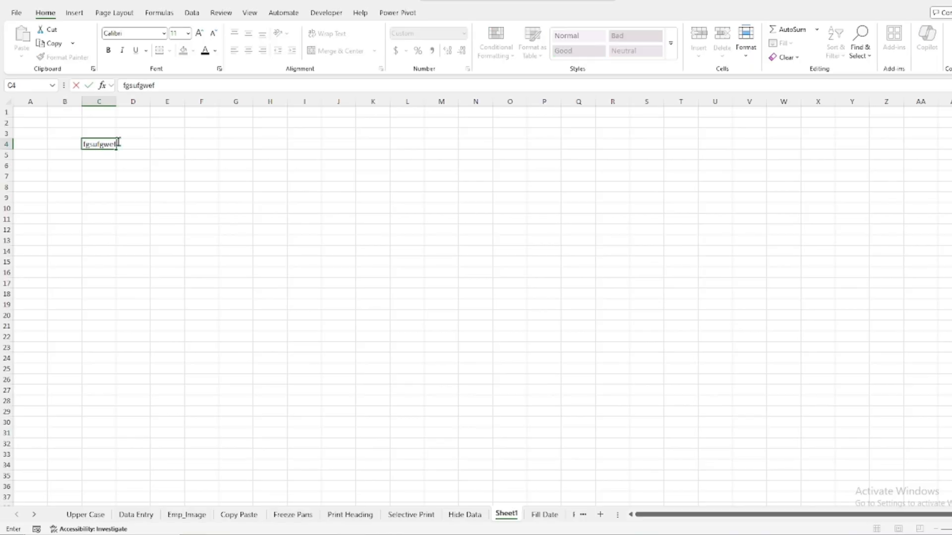
{"action": "left_click", "coordinate": [223, 137]}
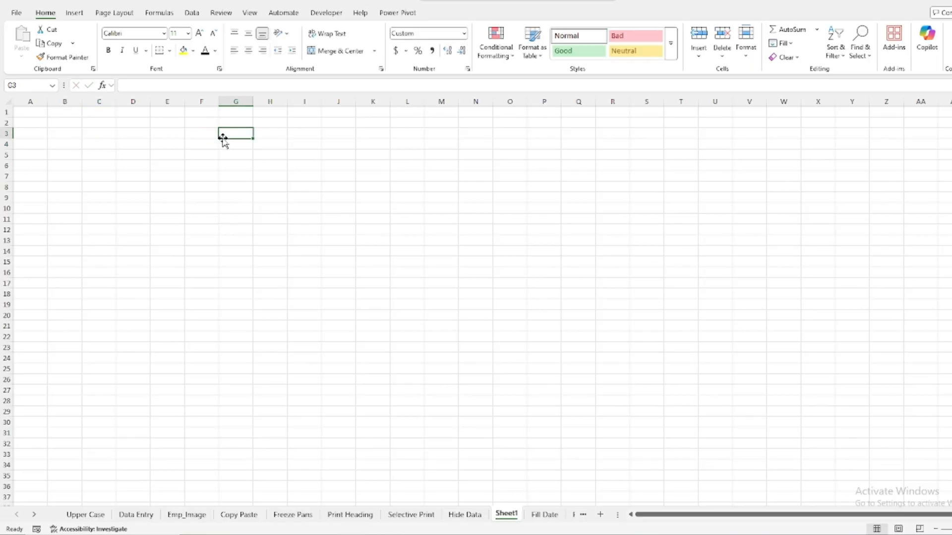
{"action": "left_click", "coordinate": [98, 121]}
{"action": "type", "text": "aaf"}
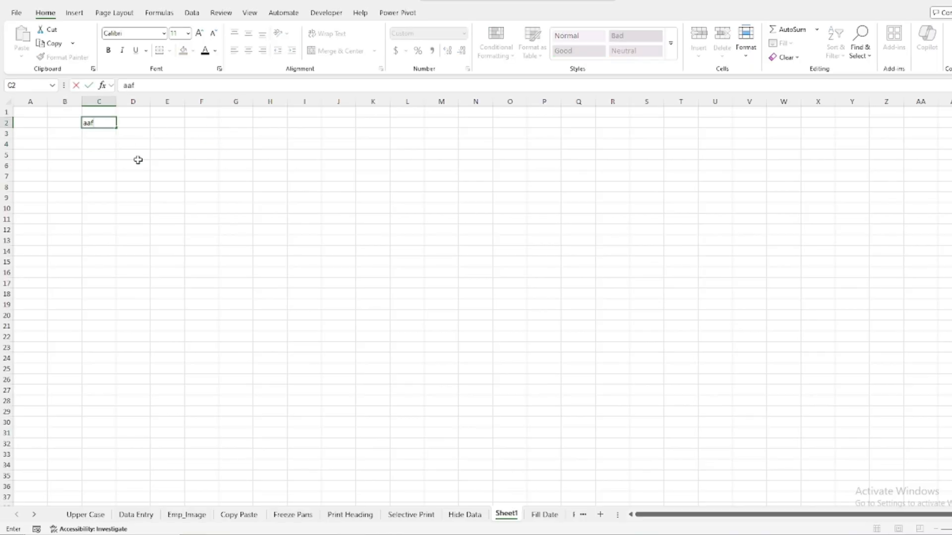
{"action": "type", "text": "gg"}
{"action": "left_click", "coordinate": [236, 179]}
{"action": "left_click", "coordinate": [64, 134]}
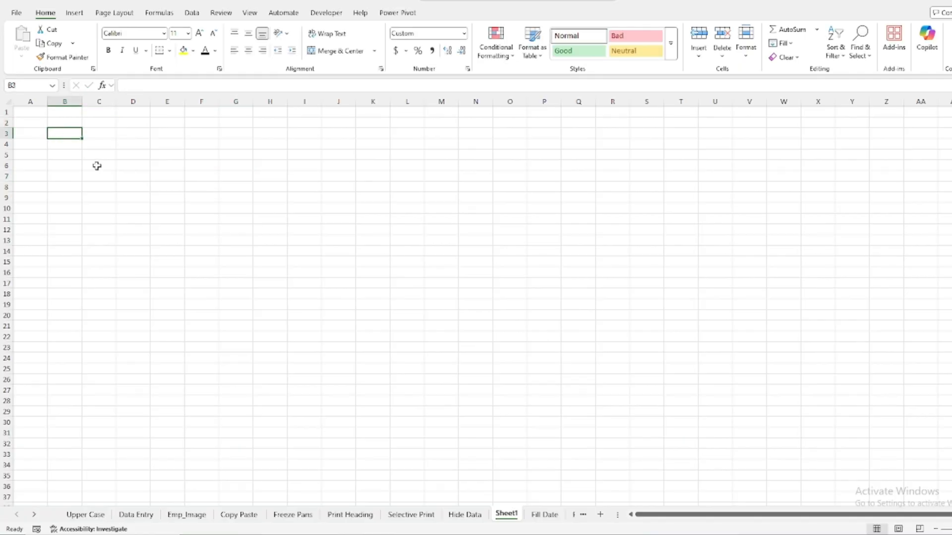
{"action": "type", "text": "bhcgfgnn"}
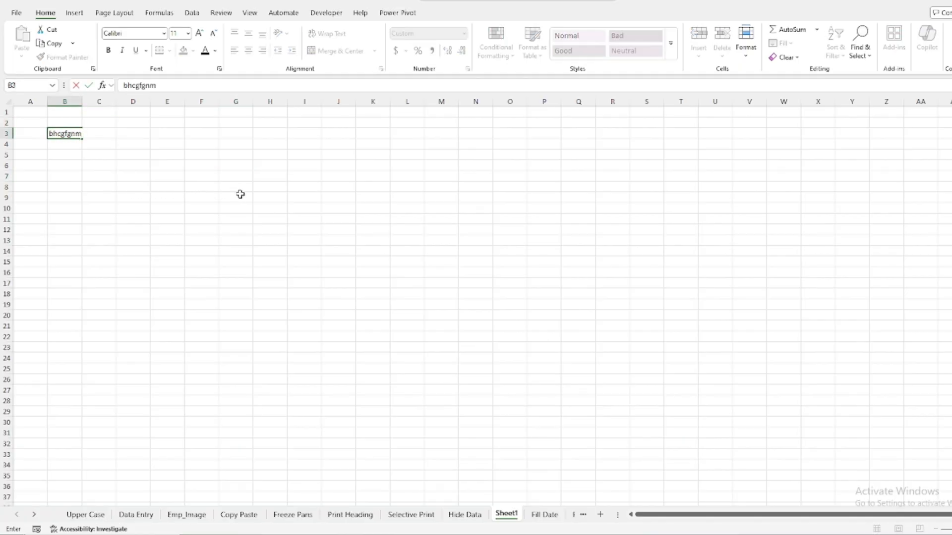
{"action": "left_click", "coordinate": [240, 195]}
Delete the test worksheet Sheet1 and return to the Hide Data sheet
{"action": "right_click", "coordinate": [510, 519]}
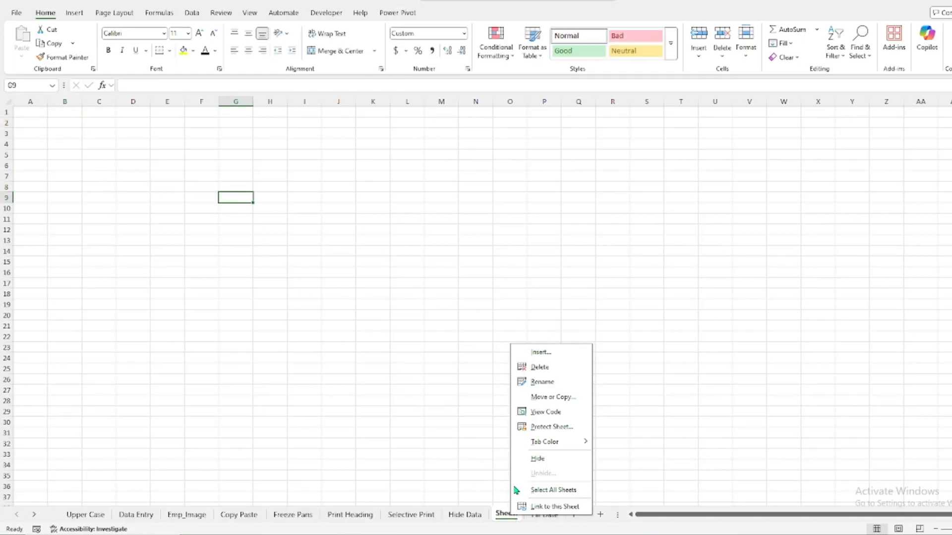
{"action": "left_click", "coordinate": [536, 369]}
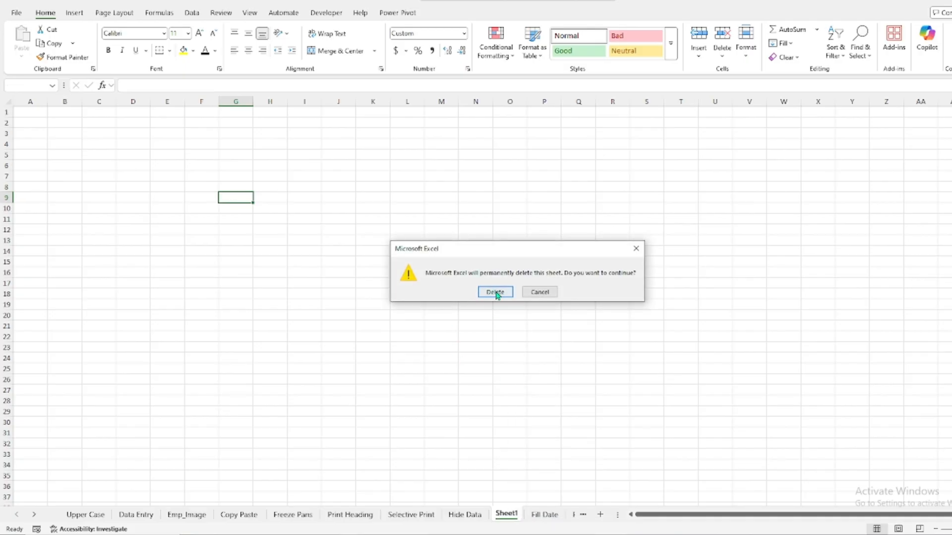
{"action": "left_click", "coordinate": [492, 291]}
{"action": "left_click", "coordinate": [460, 516]}
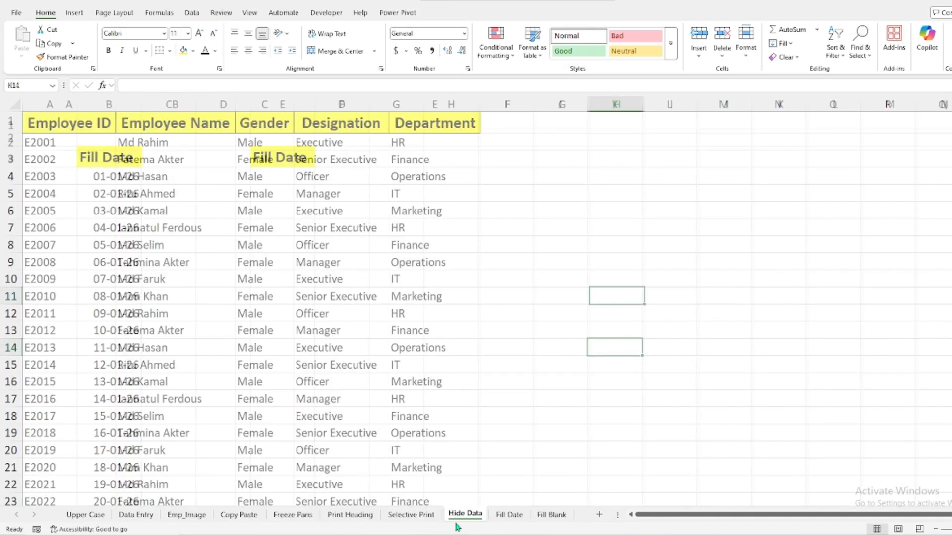
{"action": "left_click", "coordinate": [420, 513]}
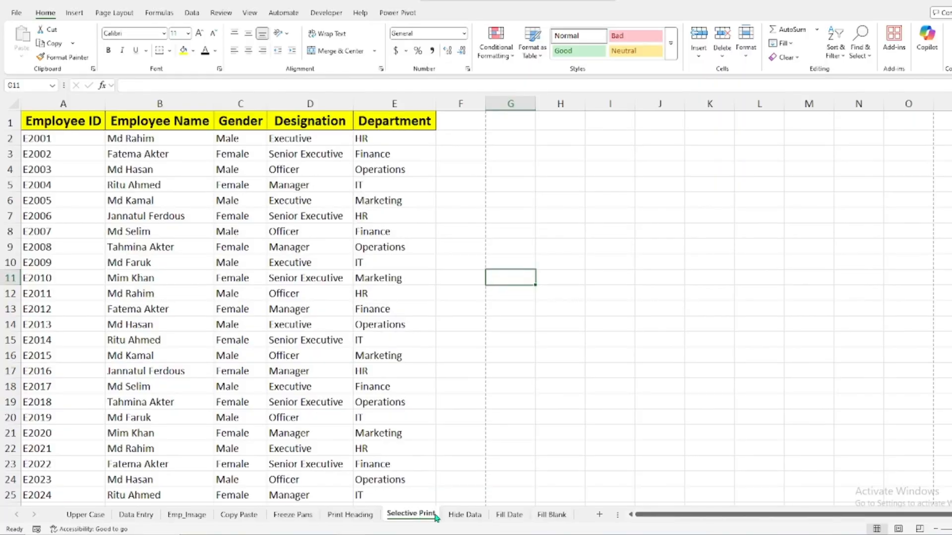
{"action": "left_click", "coordinate": [464, 515]}
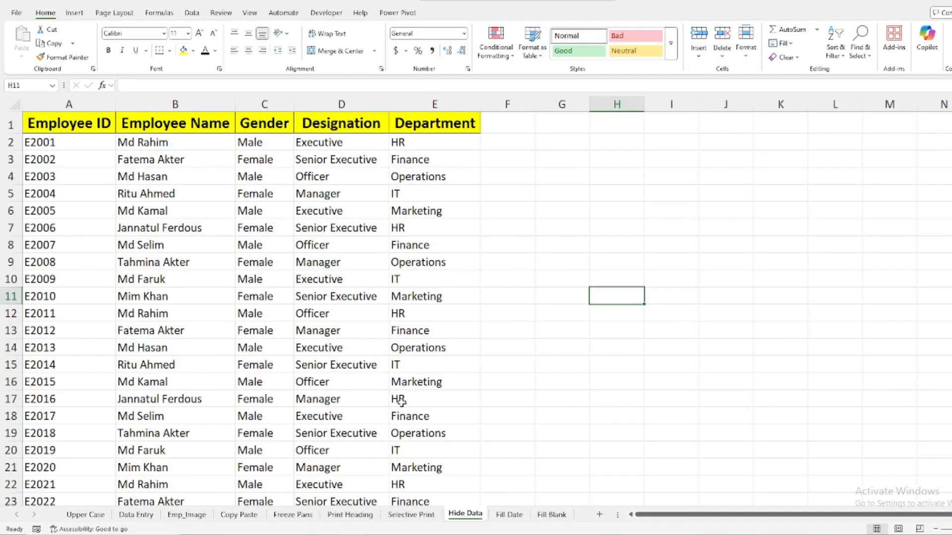
On the Fill Date sheet, copy the date in B4 into E4 under the second Fill Date heading
{"action": "left_click", "coordinate": [509, 516]}
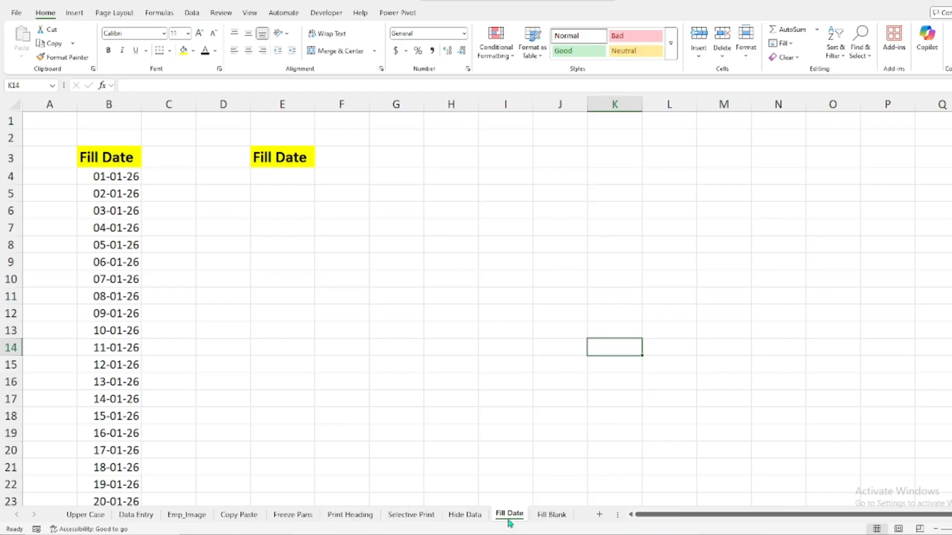
{"action": "left_click", "coordinate": [272, 182]}
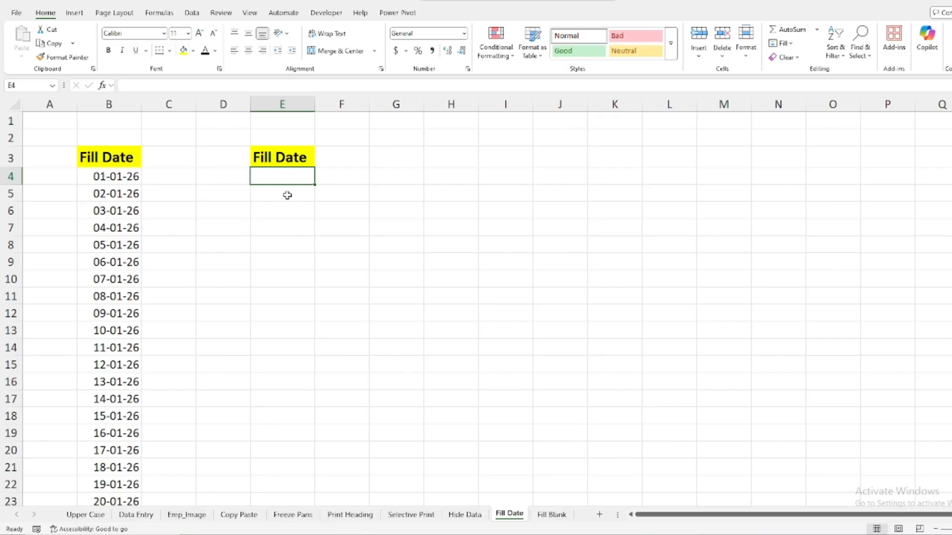
{"action": "left_click", "coordinate": [138, 177]}
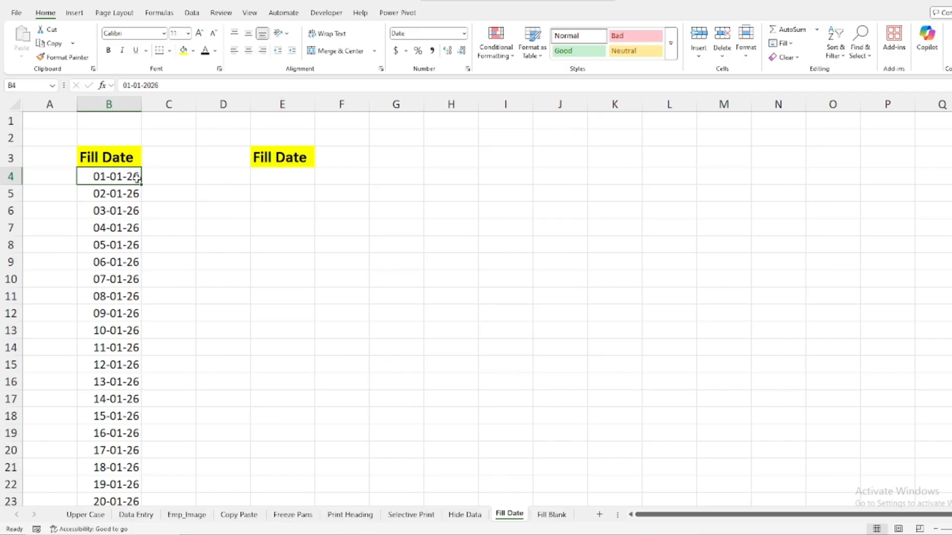
{"action": "key", "text": "ctrl+c"}
{"action": "left_click", "coordinate": [254, 179]}
{"action": "key", "text": "ctrl+v"}
{"action": "left_click", "coordinate": [512, 218]}
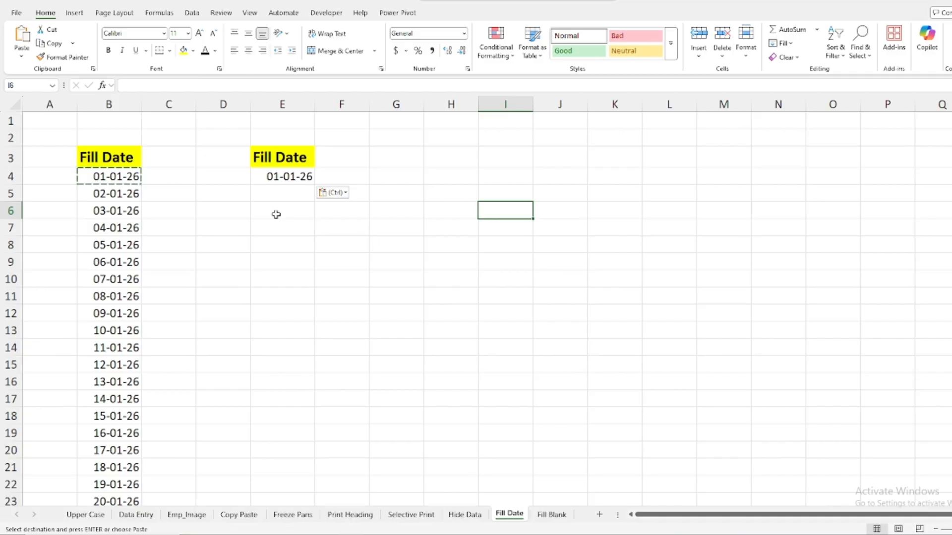
Try extending the date series down manually from E4, and clear the extra date from E5
{"action": "left_click", "coordinate": [310, 176]}
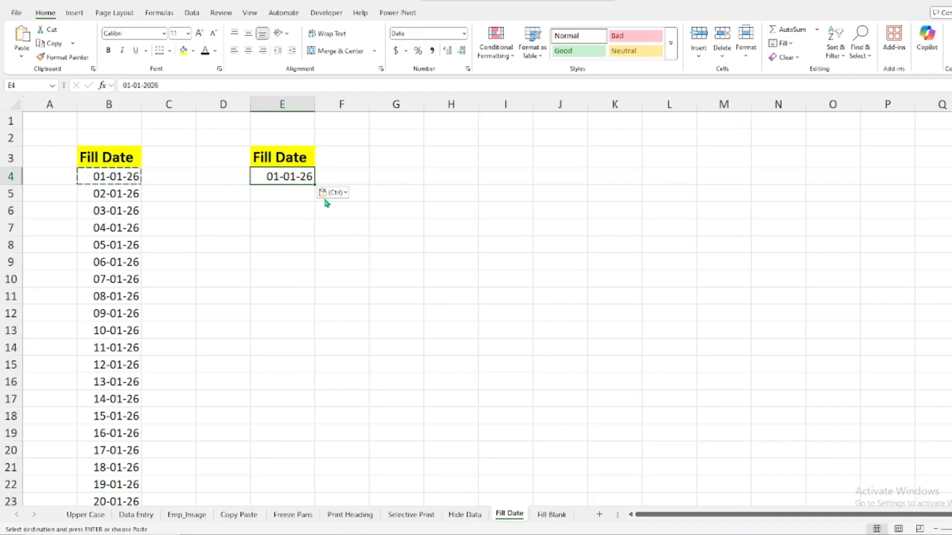
{"action": "left_click_drag", "start_coordinate": [314, 185], "coordinate": [328, 436]}
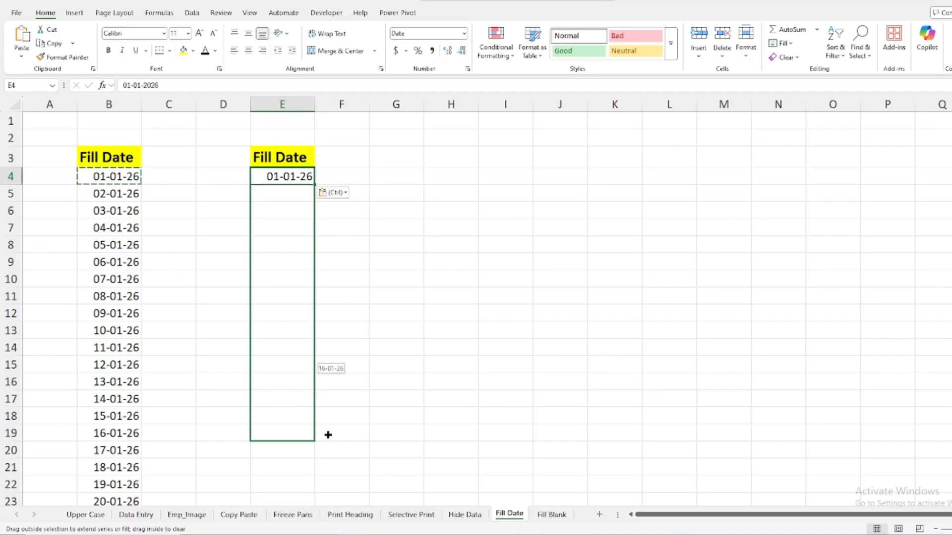
{"action": "left_click_drag", "start_coordinate": [327, 435], "coordinate": [296, 62]}
{"action": "scroll", "coordinate": [429, 261], "scroll_direction": "up", "scroll_amount": 1}
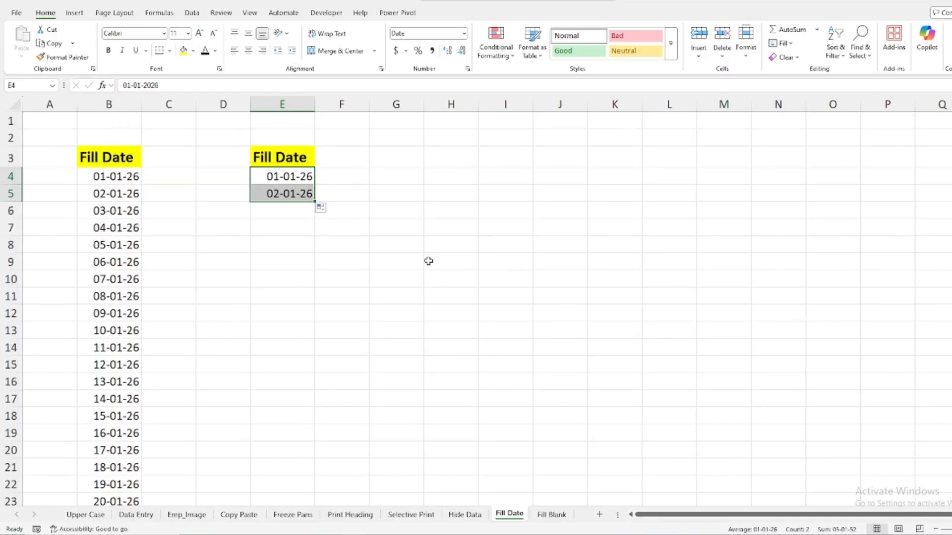
{"action": "left_click", "coordinate": [426, 205]}
{"action": "left_click", "coordinate": [290, 196]}
{"action": "key", "text": "Delete"}
{"action": "left_click", "coordinate": [395, 194]}
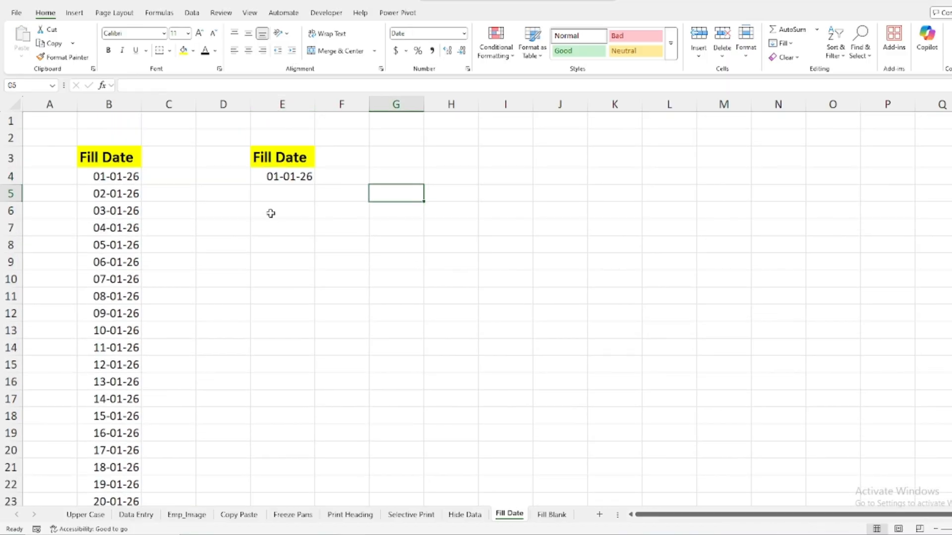
Enter 1 in D4 and fill a linear series down column D with step value 1 and stop value 70
{"action": "left_click", "coordinate": [229, 179]}
{"action": "type", "text": "1"}
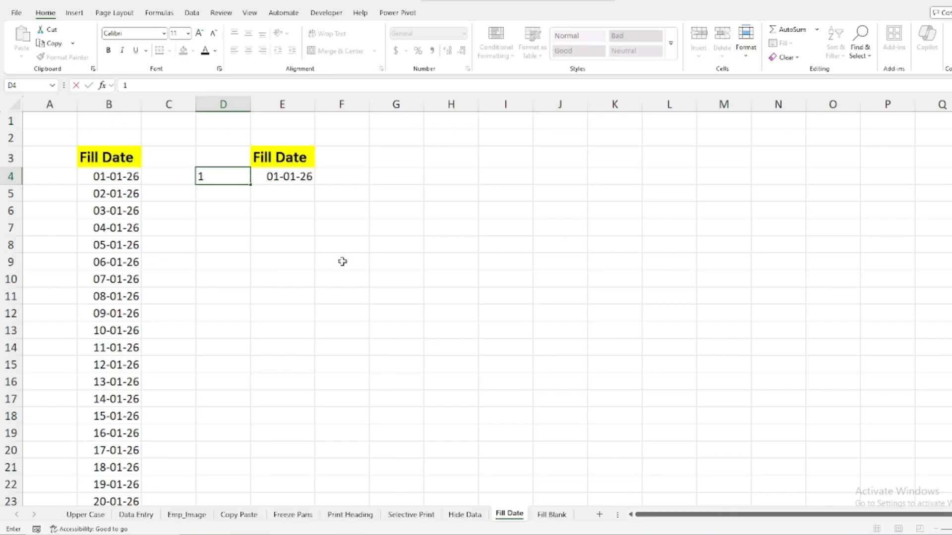
{"action": "left_click", "coordinate": [454, 216]}
{"action": "left_click", "coordinate": [233, 174]}
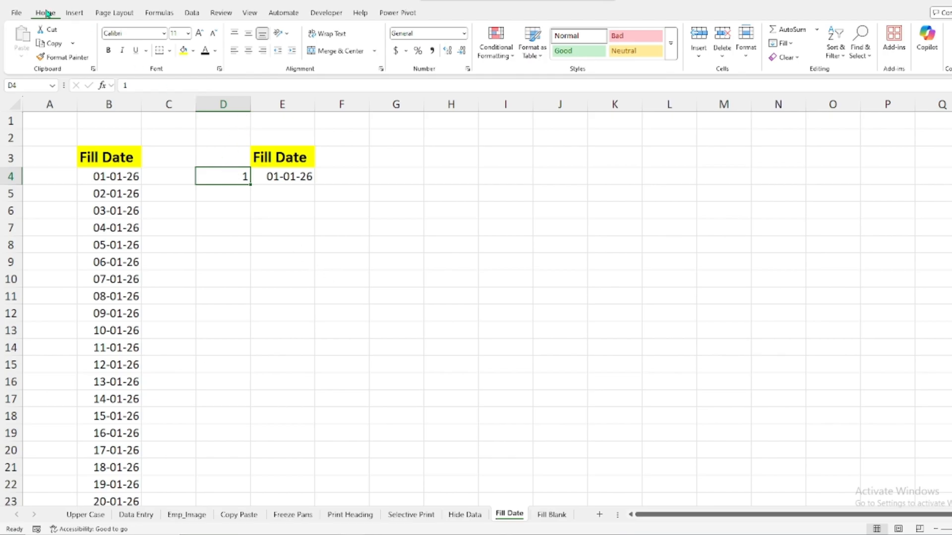
{"action": "left_click", "coordinate": [790, 48]}
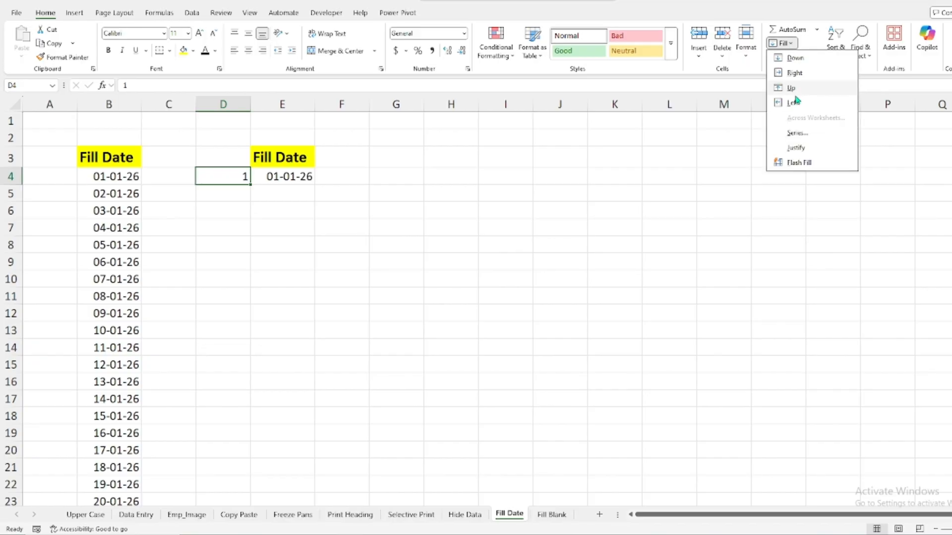
{"action": "left_click", "coordinate": [799, 136]}
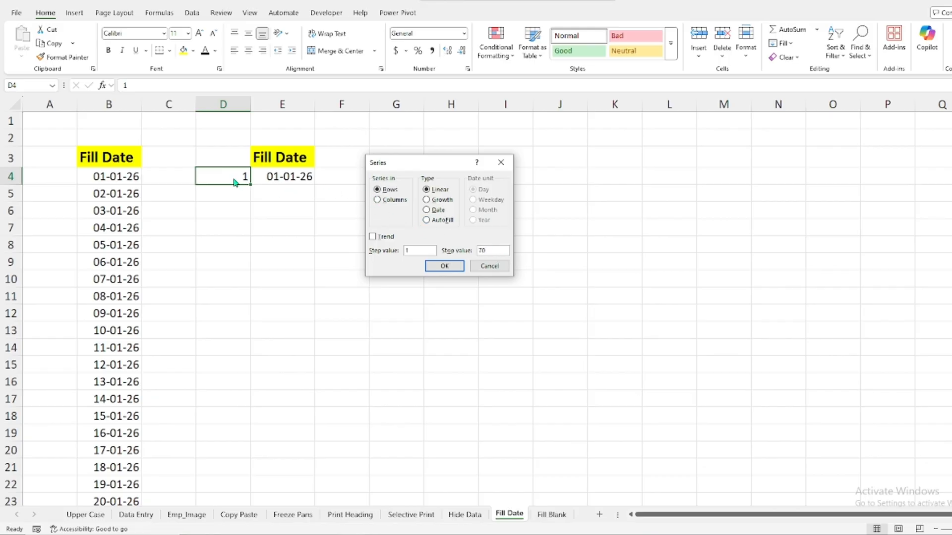
{"action": "left_click", "coordinate": [377, 200]}
{"action": "left_click", "coordinate": [443, 269]}
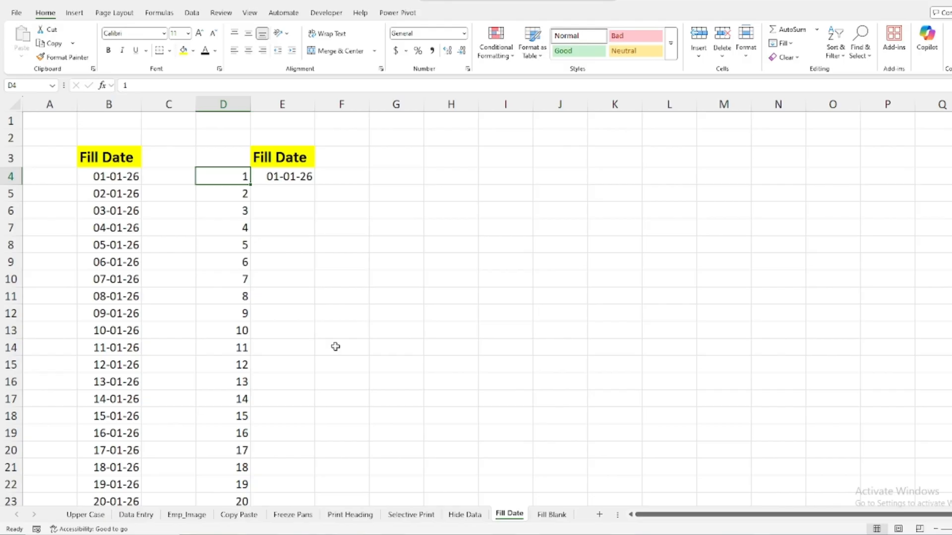
{"action": "scroll", "coordinate": [336, 348], "scroll_direction": "down", "scroll_amount": 8}
{"action": "scroll", "coordinate": [336, 348], "scroll_direction": "up", "scroll_amount": 8}
Auto-fill the dates from E4 down column E to match the length of the number series in column D
{"action": "left_click", "coordinate": [289, 179]}
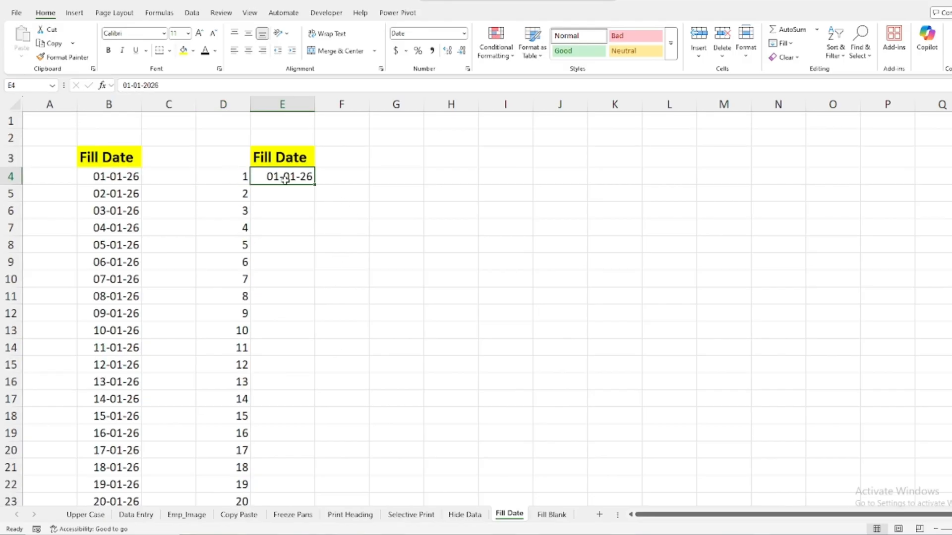
{"action": "double_click", "coordinate": [315, 184]}
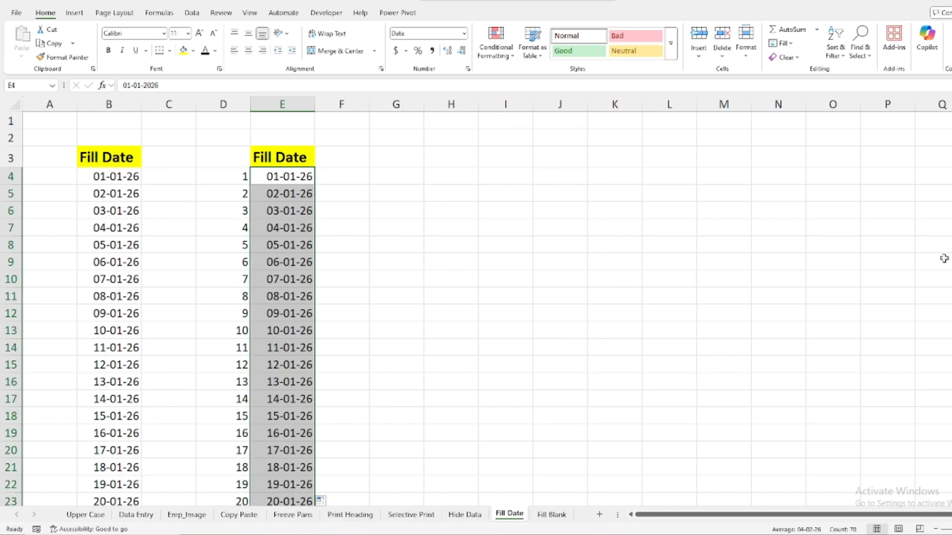
{"action": "scroll", "coordinate": [475, 307], "scroll_direction": "down", "scroll_amount": 15}
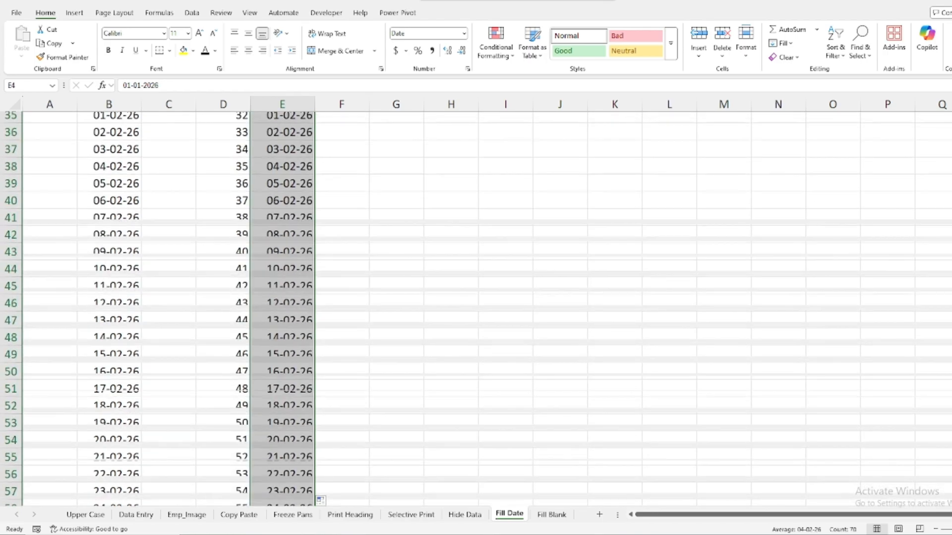
Check where the number and date series end in row 73, and delete the helper number column D
{"action": "scroll", "coordinate": [476, 308], "scroll_direction": "down", "scroll_amount": 3}
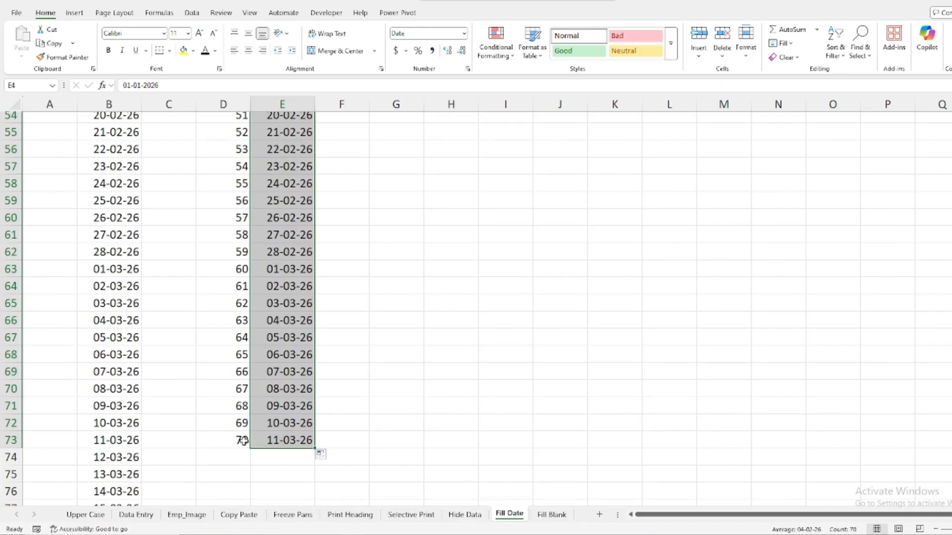
{"action": "left_click", "coordinate": [243, 440]}
{"action": "left_click", "coordinate": [278, 438]}
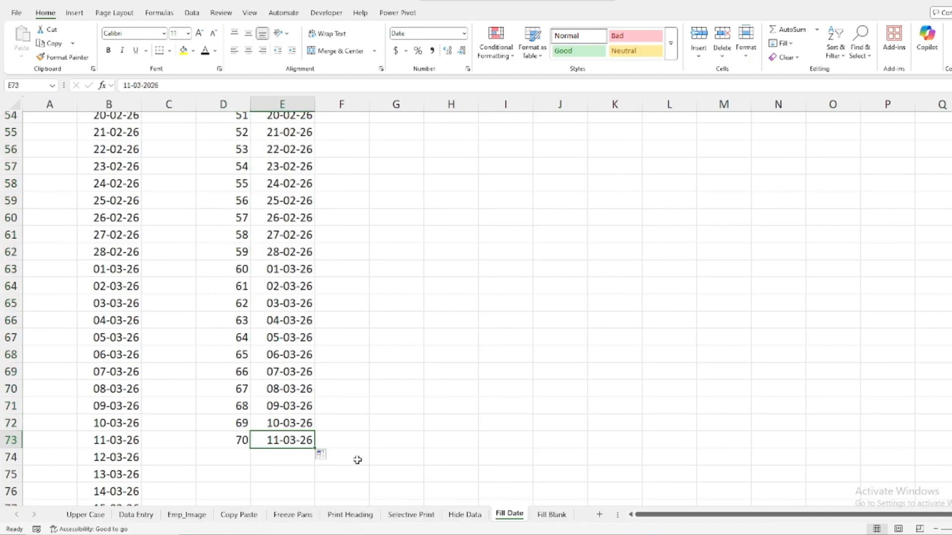
{"action": "scroll", "coordinate": [385, 304], "scroll_direction": "up", "scroll_amount": 18}
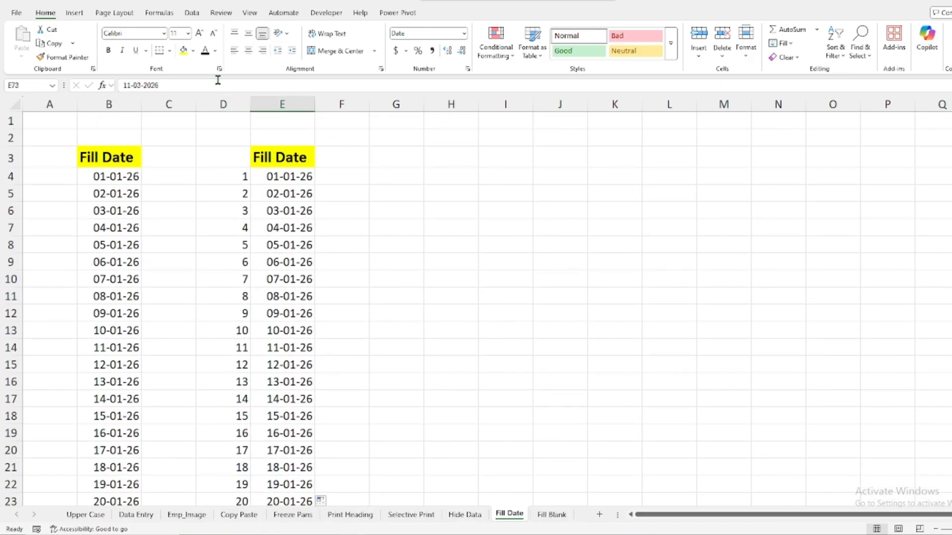
{"action": "right_click", "coordinate": [227, 106]}
{"action": "left_click", "coordinate": [262, 230]}
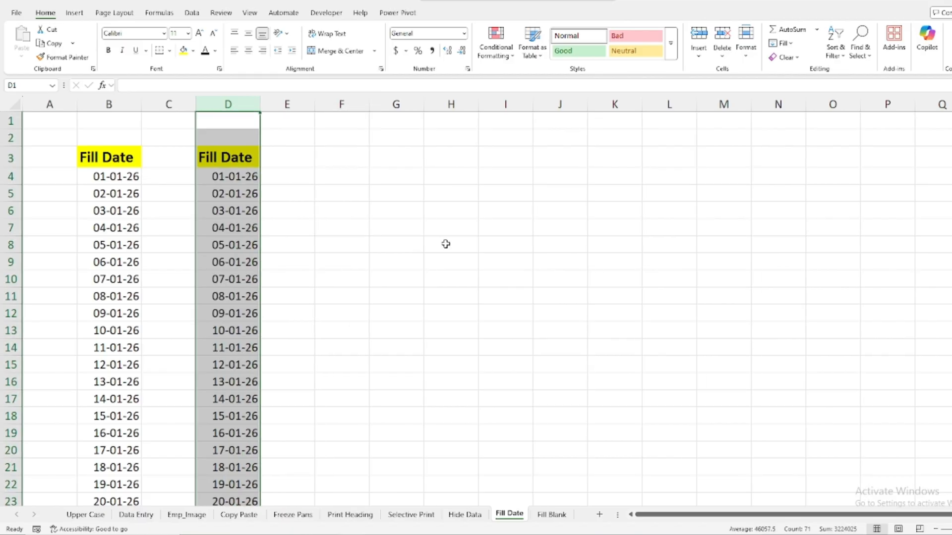
{"action": "left_click_drag", "start_coordinate": [243, 177], "coordinate": [238, 397]}
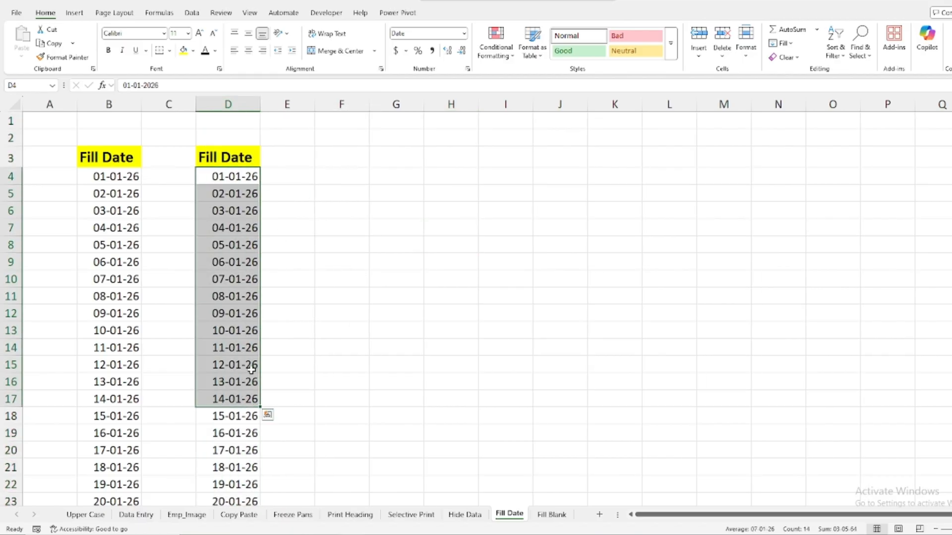
{"action": "left_click", "coordinate": [400, 231]}
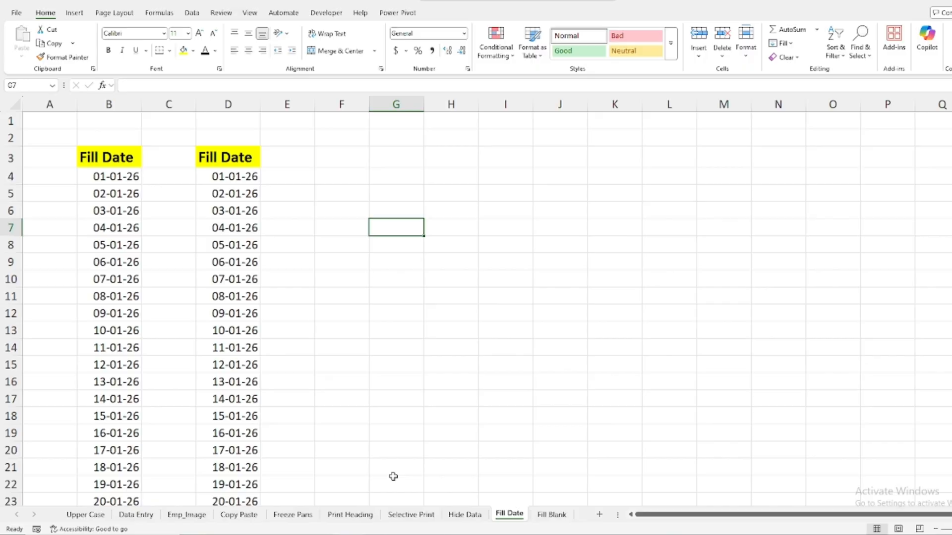
Open the Fill Blank sheet and examine the blank cells in the Contact Number column of the employee table
{"action": "left_click", "coordinate": [556, 519]}
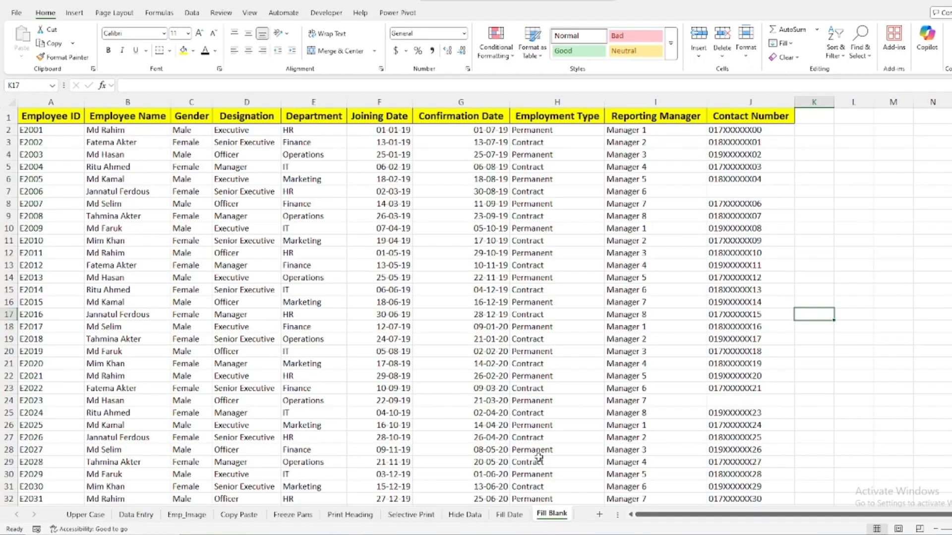
{"action": "left_click", "coordinate": [876, 241]}
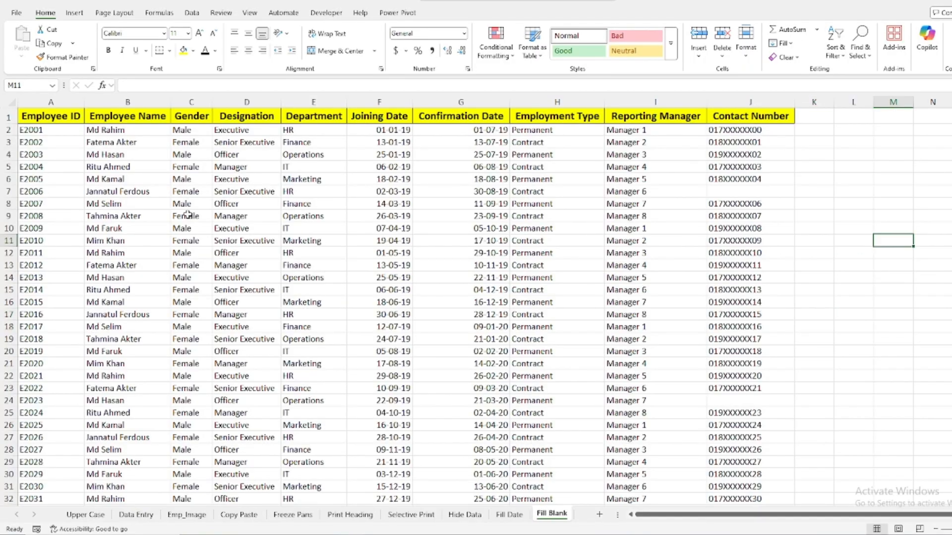
{"action": "left_click", "coordinate": [736, 188]}
{"action": "left_click", "coordinate": [730, 403]}
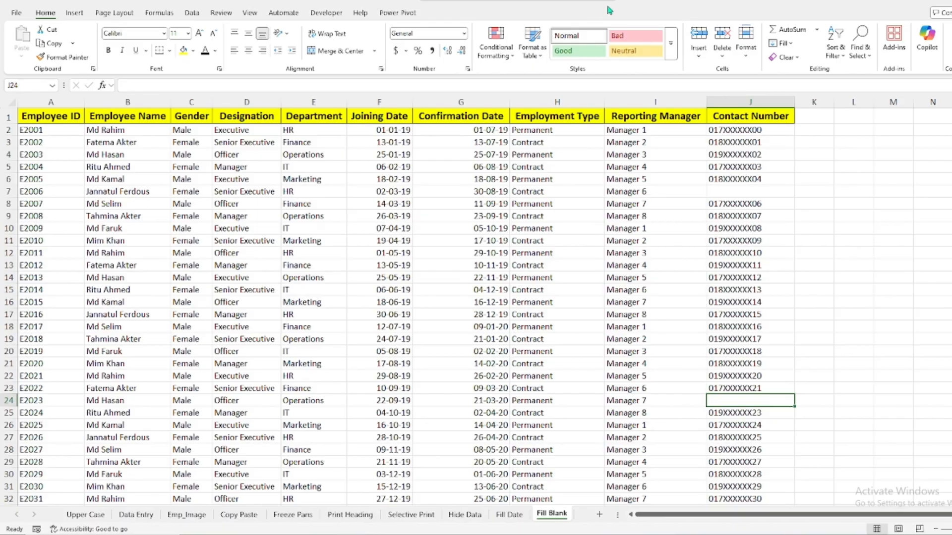
{"action": "left_click", "coordinate": [729, 190]}
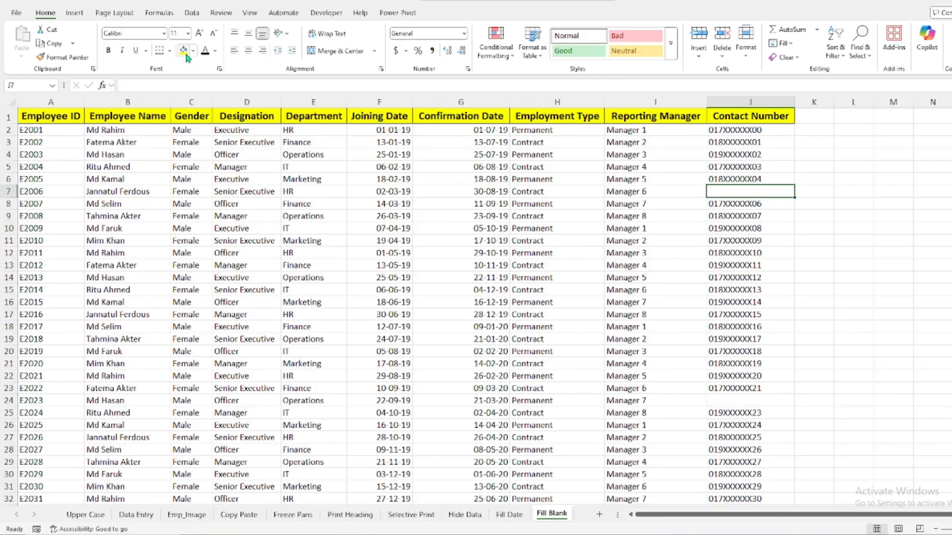
{"action": "scroll", "coordinate": [800, 208], "scroll_direction": "down", "scroll_amount": 15}
{"action": "scroll", "coordinate": [794, 240], "scroll_direction": "up", "scroll_amount": 15}
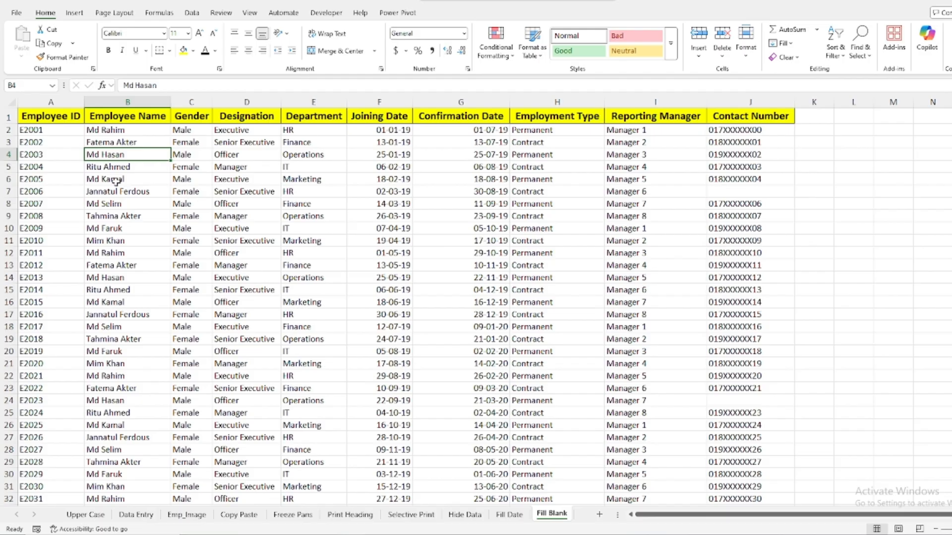
Select every blank cell in the employee table with Go To Special and fill them with standard red
{"action": "left_click", "coordinate": [124, 154]}
{"action": "key", "text": "ctrl+a"}
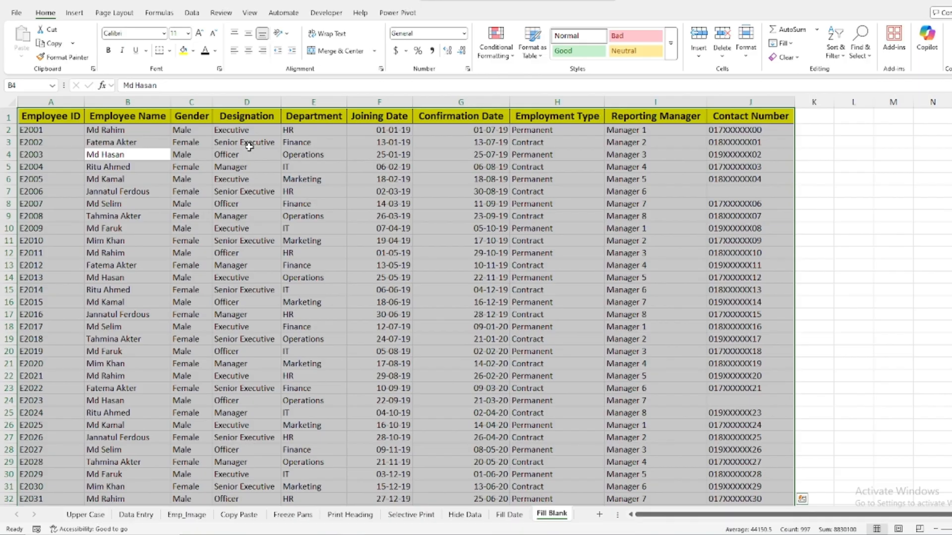
{"action": "key", "text": "ctrl+g"}
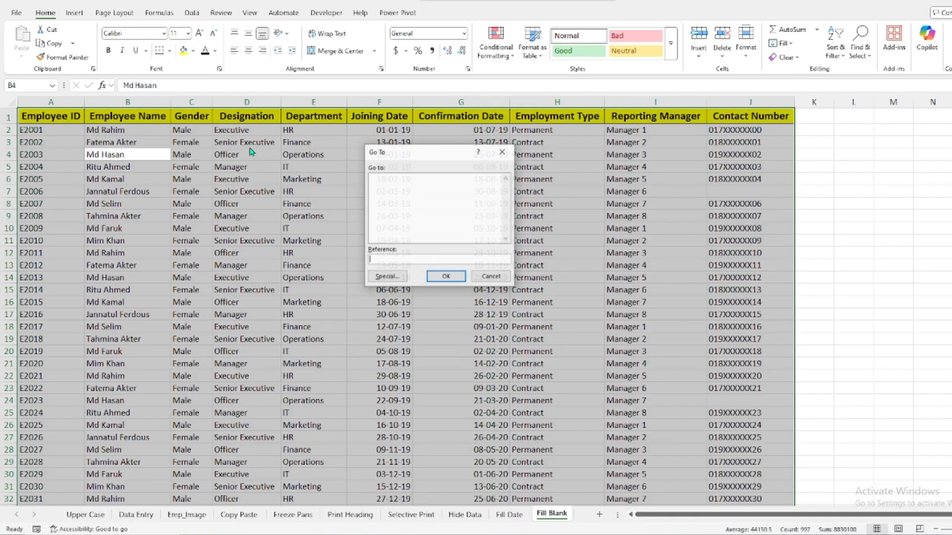
{"action": "left_click", "coordinate": [392, 279]}
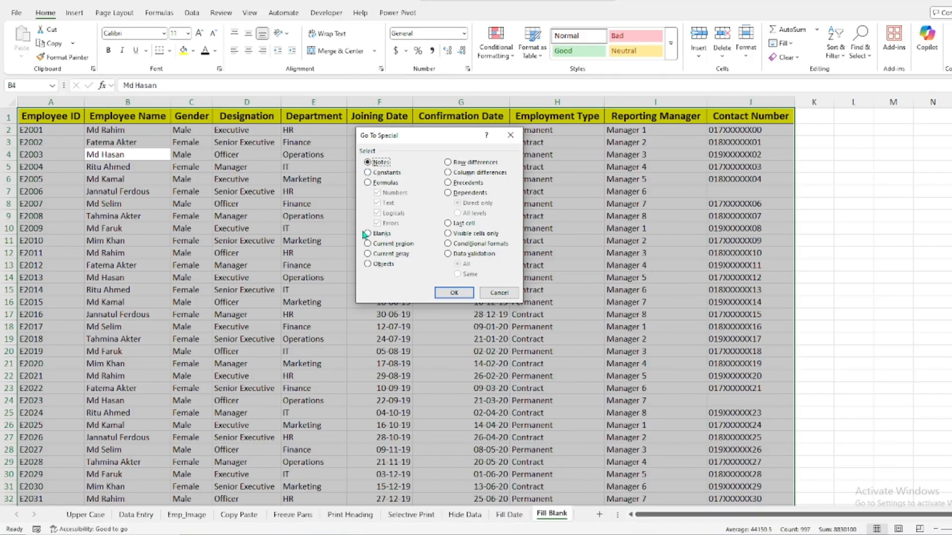
{"action": "left_click", "coordinate": [367, 233]}
{"action": "left_click", "coordinate": [450, 295]}
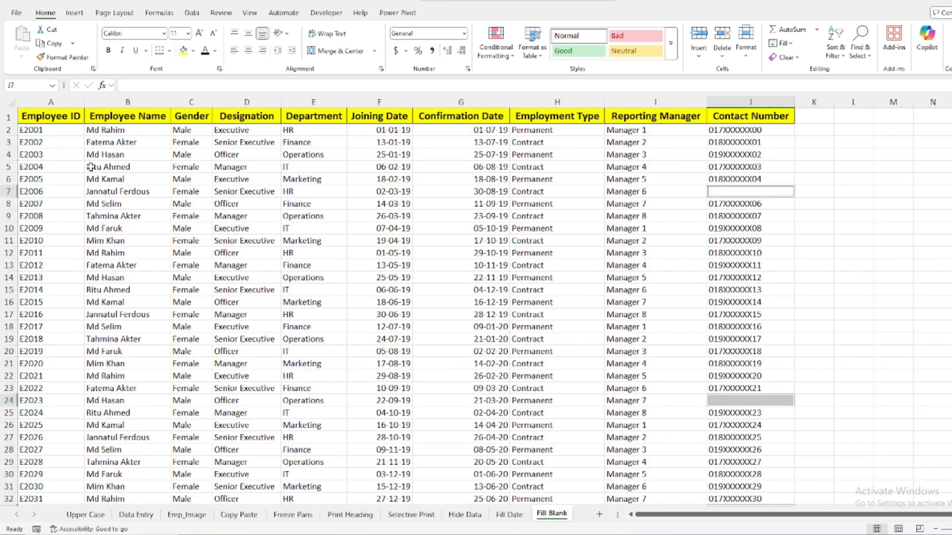
{"action": "left_click", "coordinate": [193, 54]}
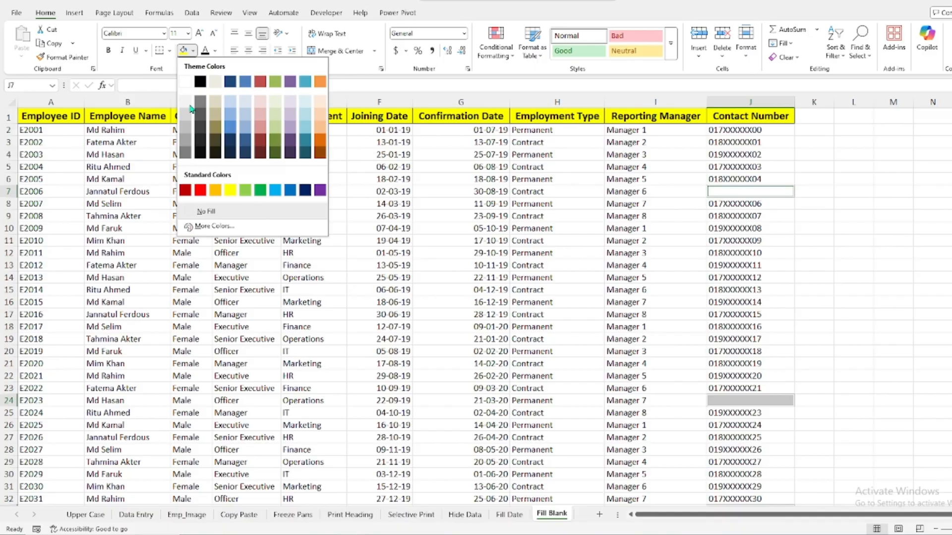
{"action": "left_click", "coordinate": [195, 189]}
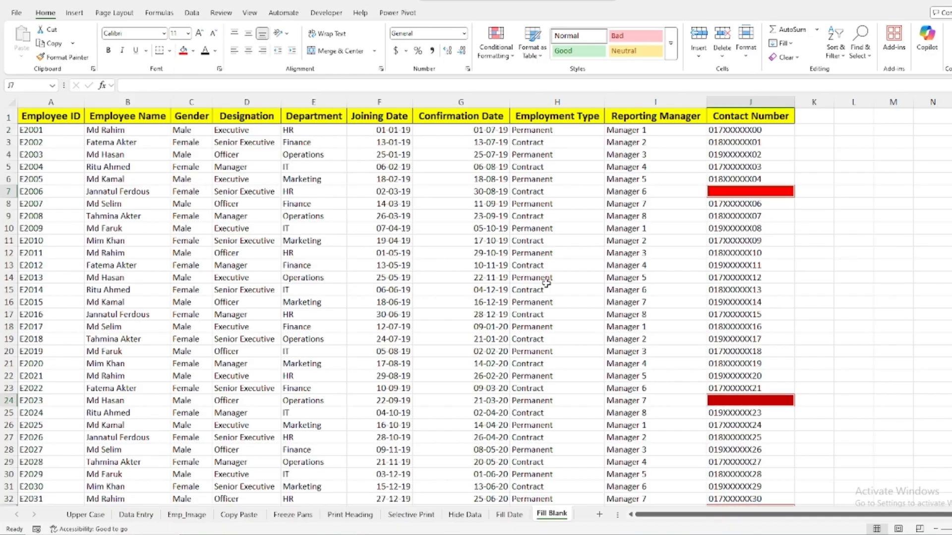
Review the red-highlighted blank cells throughout the Contact Number column
{"action": "left_click", "coordinate": [880, 225]}
{"action": "scroll", "coordinate": [712, 254], "scroll_direction": "down", "scroll_amount": 11}
{"action": "scroll", "coordinate": [711, 255], "scroll_direction": "down", "scroll_amount": 20}
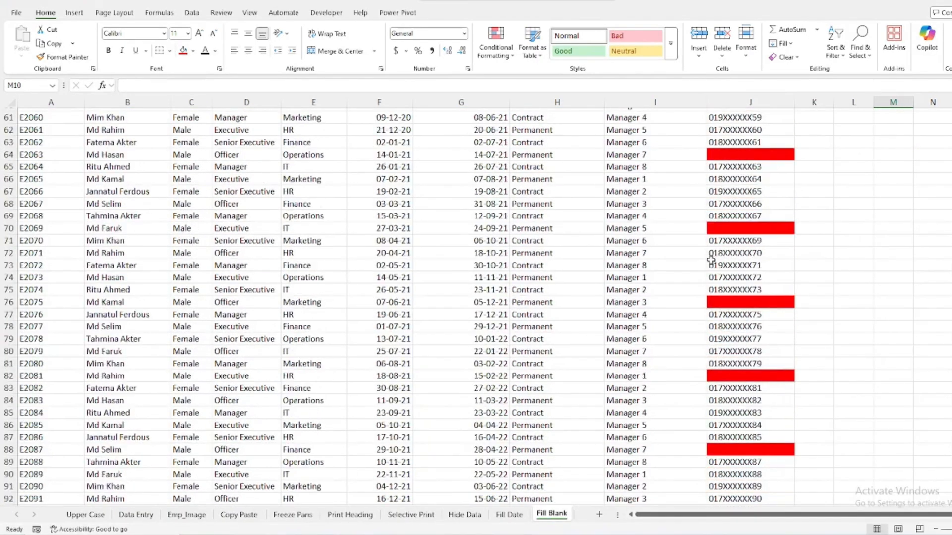
{"action": "scroll", "coordinate": [712, 261], "scroll_direction": "up", "scroll_amount": 8}
{"action": "scroll", "coordinate": [711, 266], "scroll_direction": "up", "scroll_amount": 20}
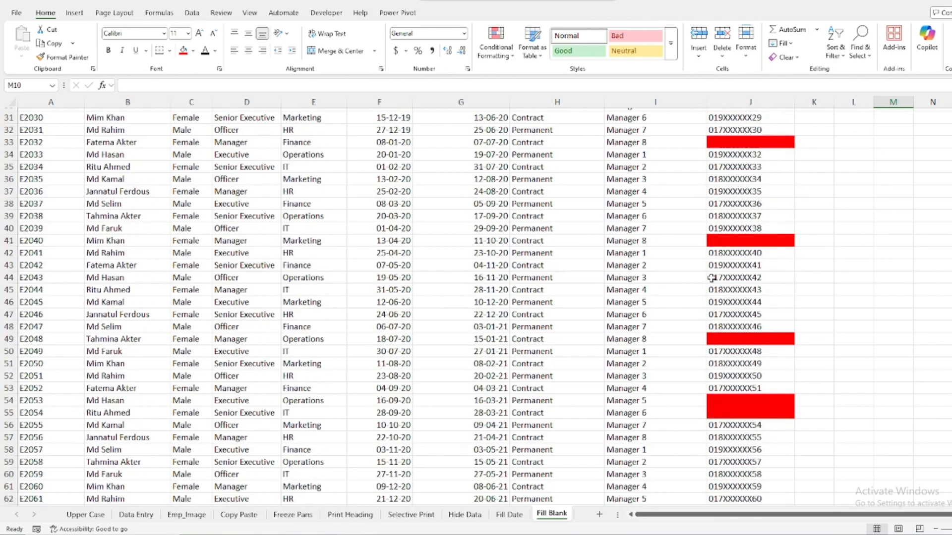